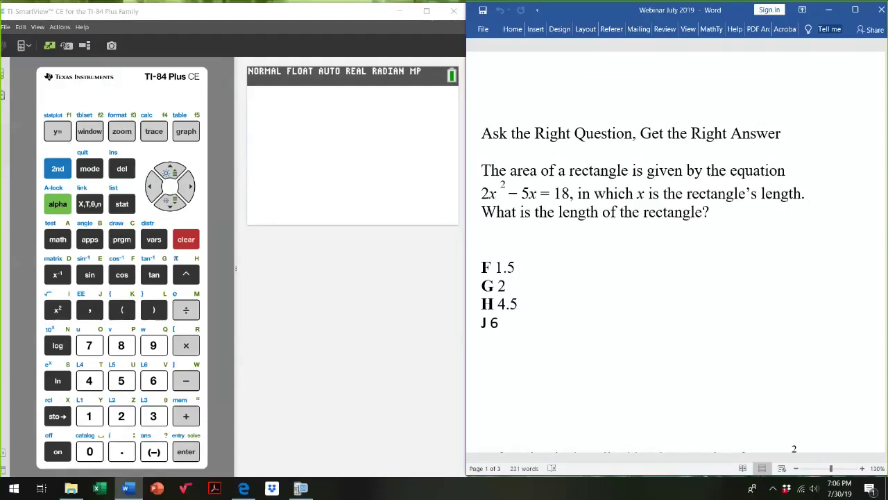
# Enter the rectangle's area expression 2X²−5X as function Y1 in the calculator's equation editor
pyautogui.click(59, 132)
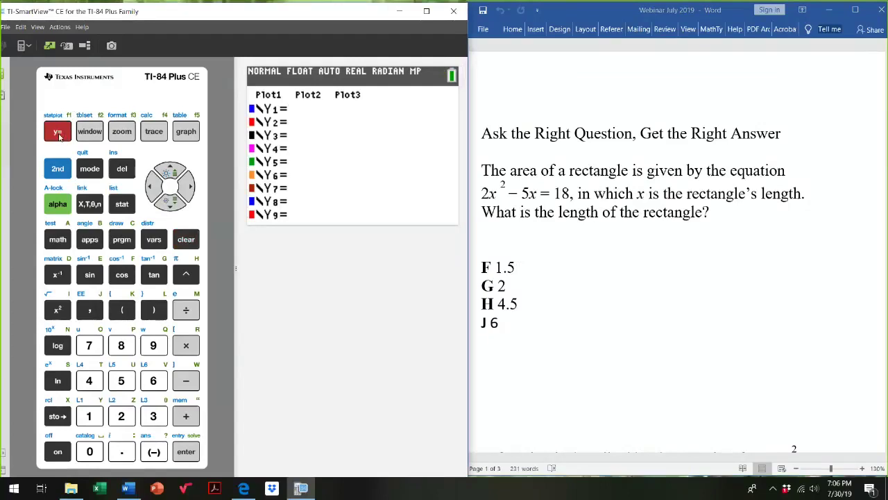
pyautogui.click(121, 416)
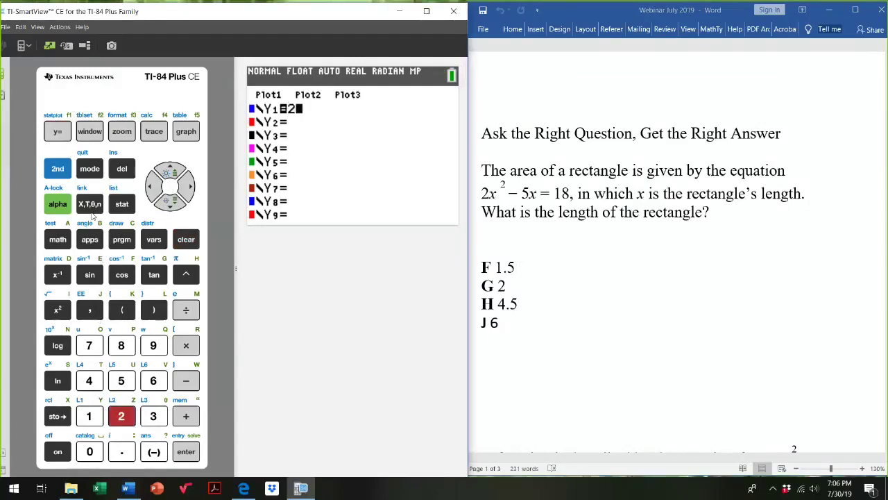
pyautogui.click(90, 201)
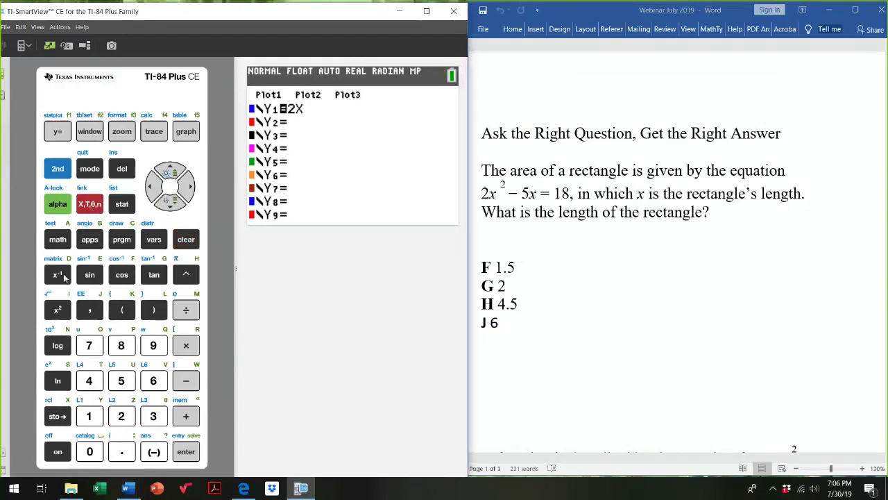
pyautogui.click(62, 310)
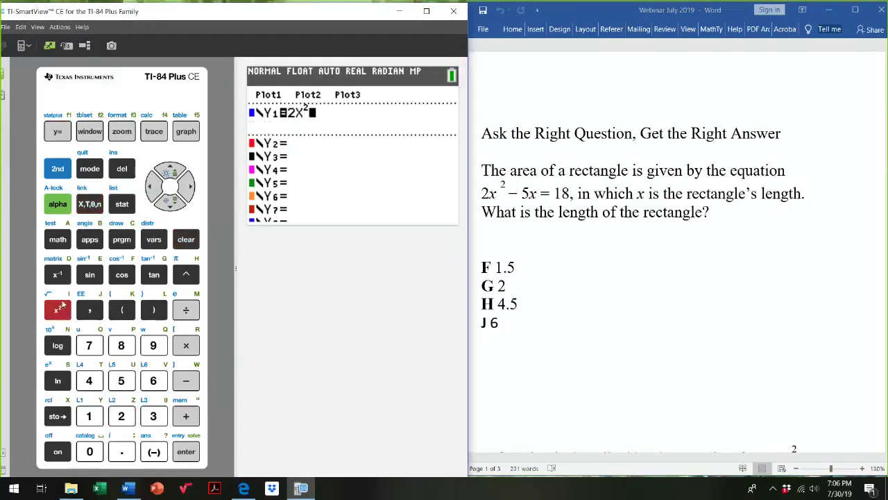
pyautogui.click(187, 389)
pyautogui.click(121, 380)
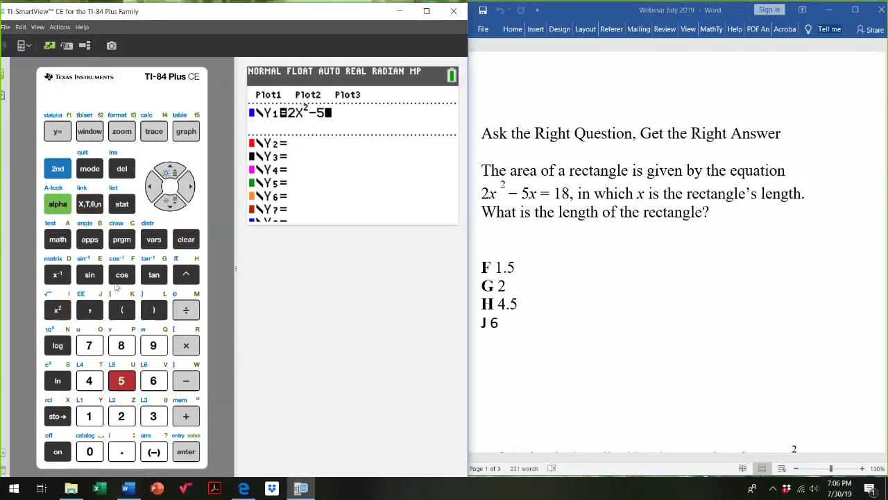
pyautogui.click(90, 205)
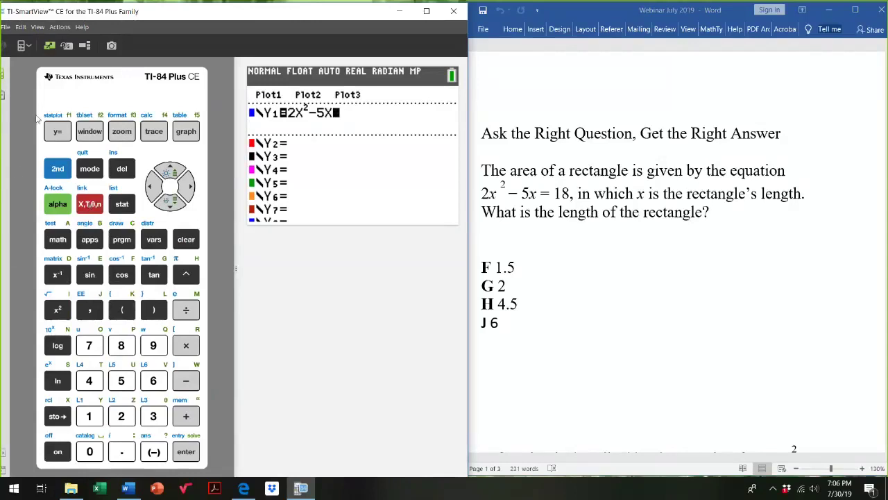
# Display the table of values for Y1 and look through it back to X = -2
pyautogui.click(59, 170)
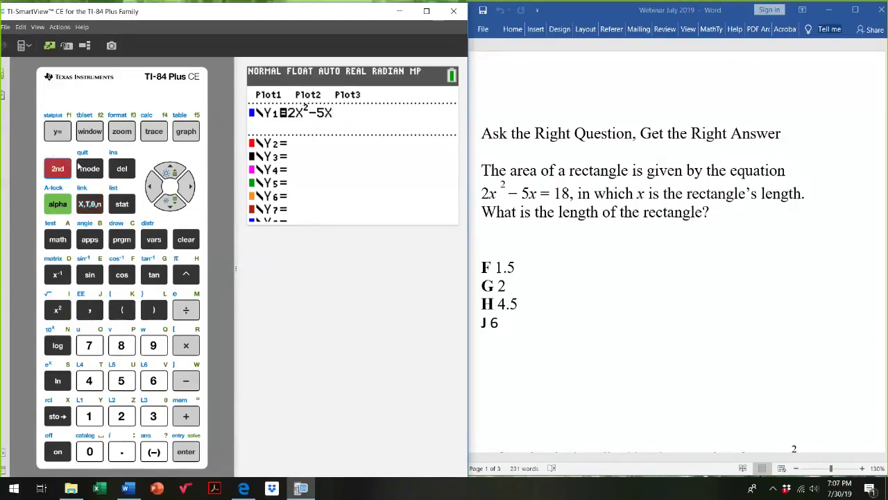
pyautogui.click(186, 133)
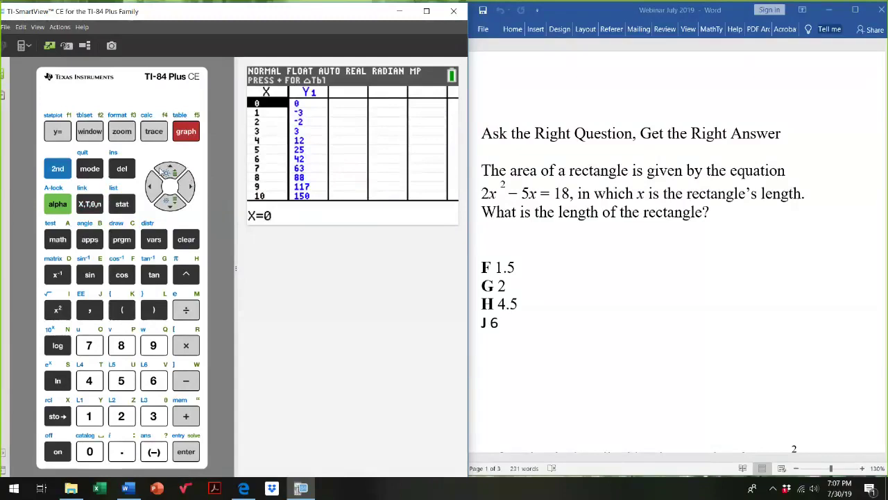
pyautogui.click(170, 171)
pyautogui.click(172, 170)
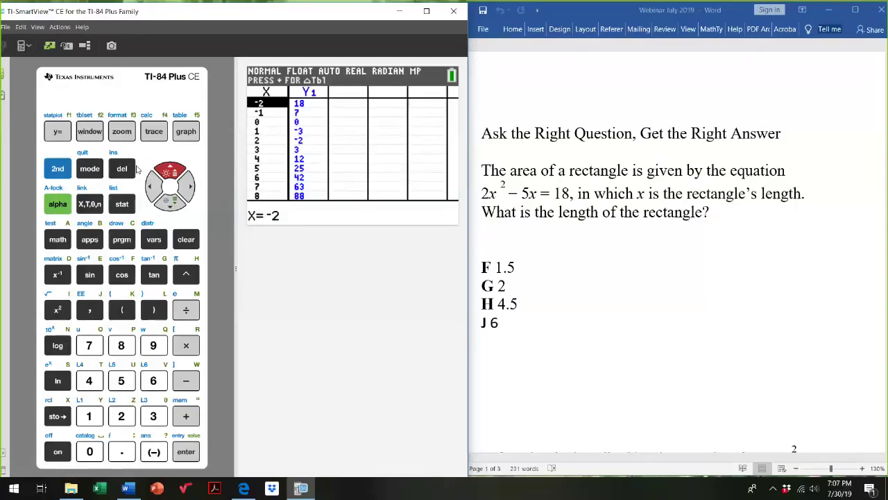
# In the table setup, set TblStart to 0 and the independent variable to Ask
pyautogui.click(60, 170)
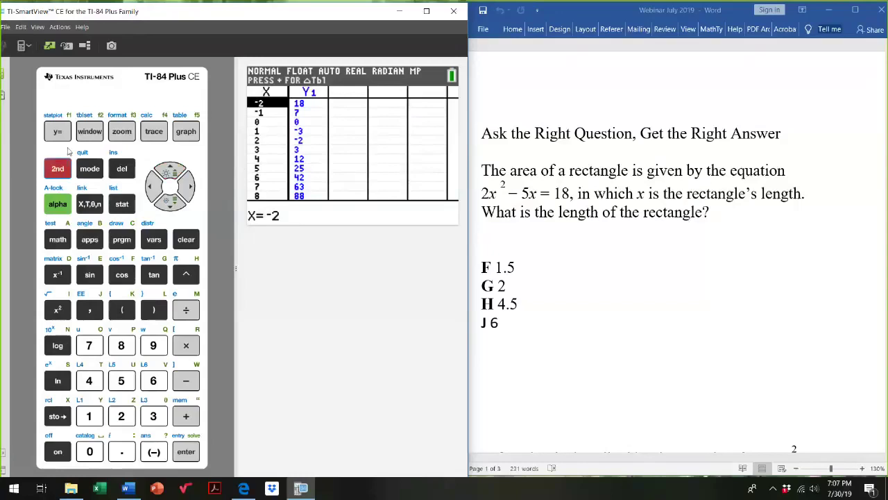
pyautogui.click(89, 131)
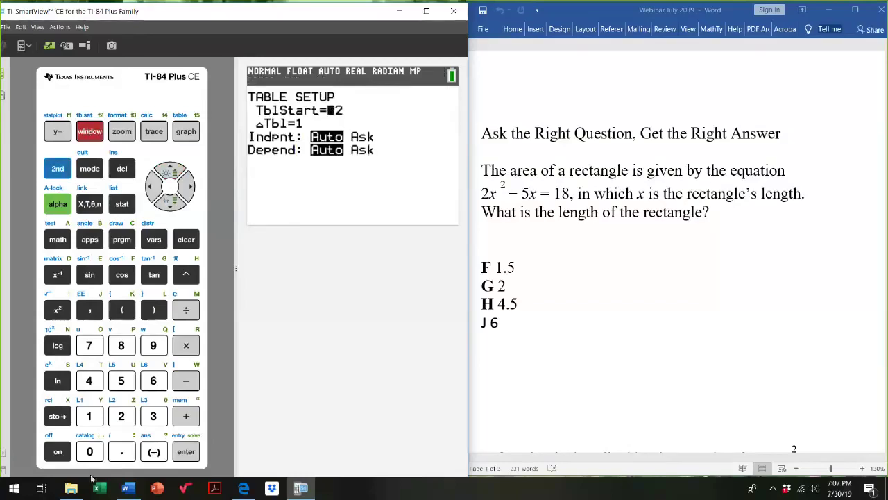
pyautogui.click(90, 451)
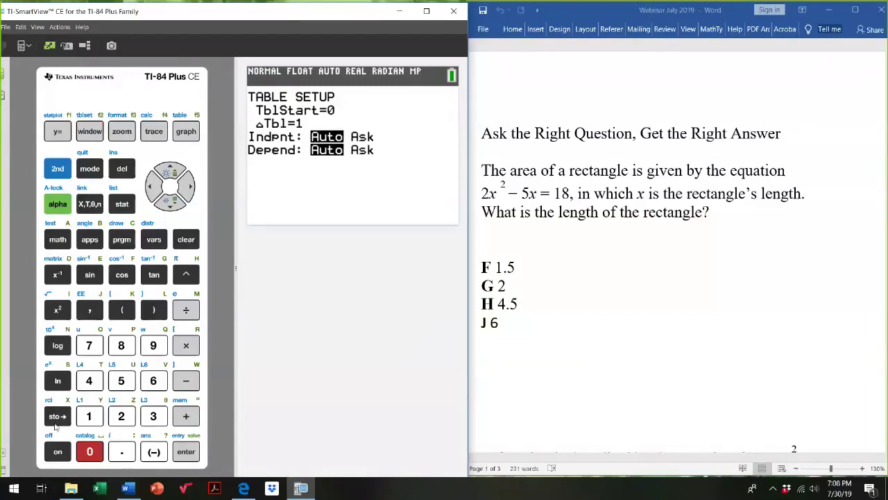
pyautogui.click(171, 203)
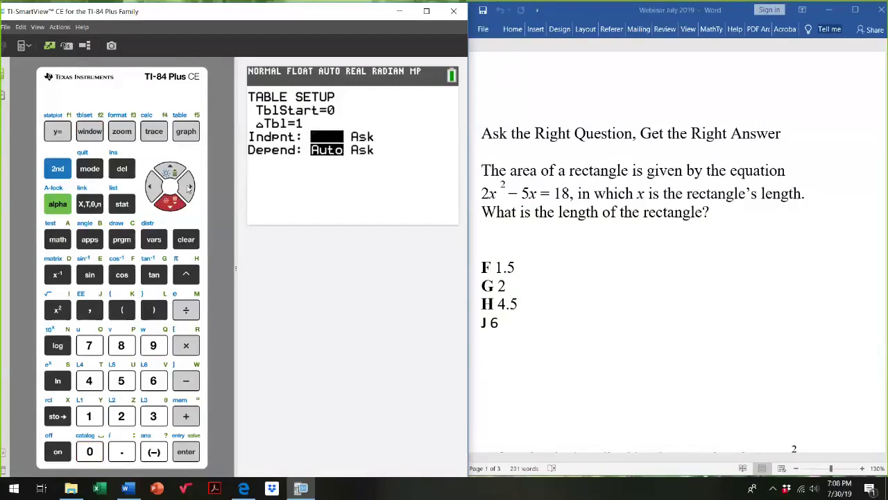
pyautogui.click(188, 187)
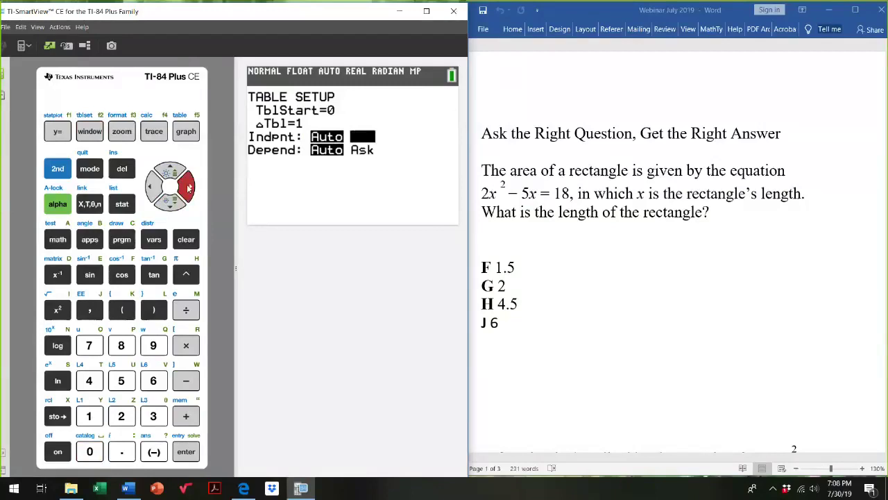
pyautogui.click(189, 451)
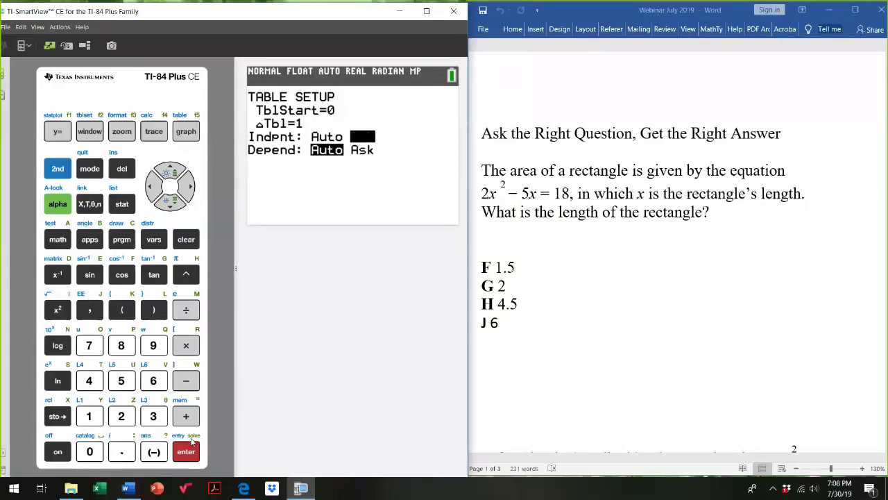
# Evaluate Y1 in the function table at the answer choices X = 1.5, 2 and 4.5
pyautogui.click(58, 169)
pyautogui.click(185, 130)
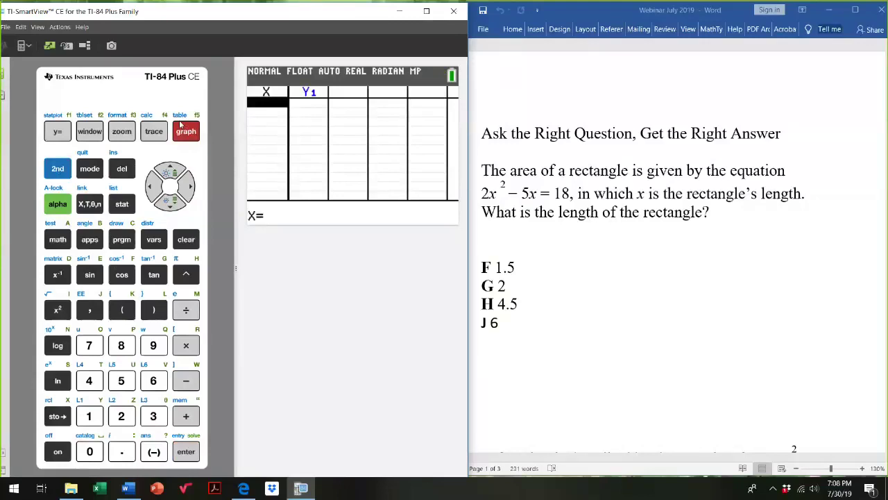
pyautogui.click(93, 419)
pyautogui.click(122, 451)
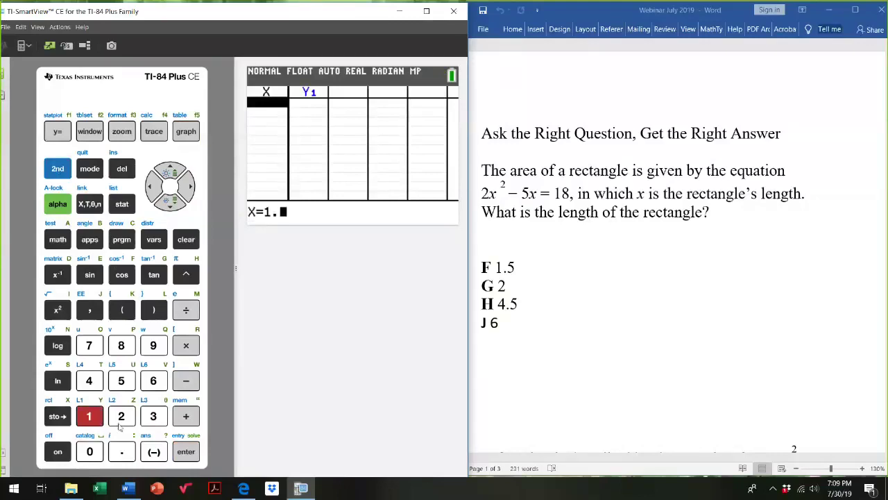
pyautogui.click(121, 381)
pyautogui.click(189, 452)
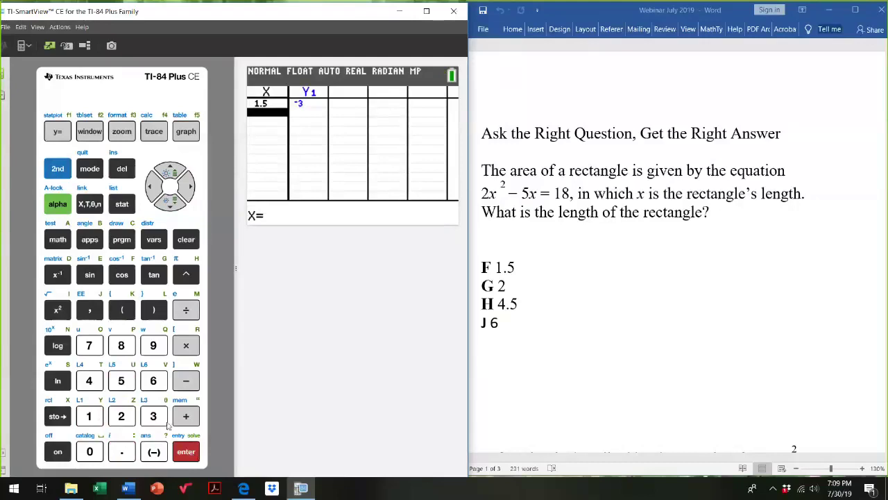
pyautogui.click(130, 419)
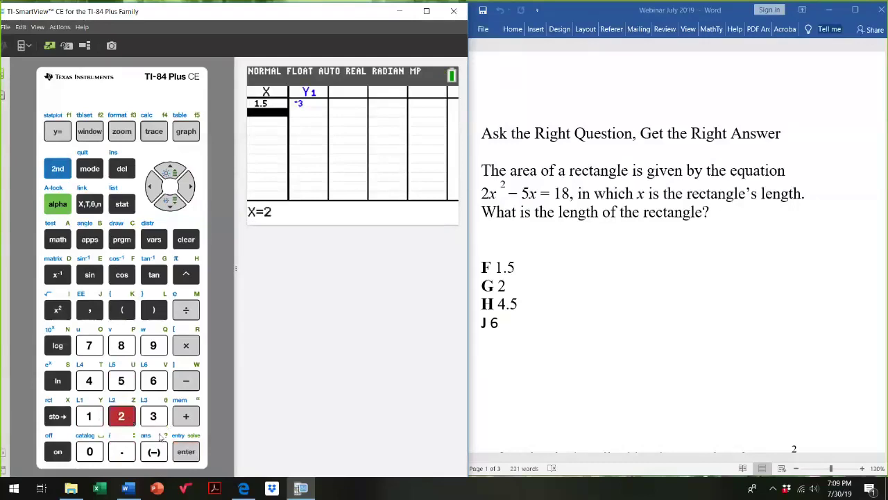
pyautogui.click(187, 454)
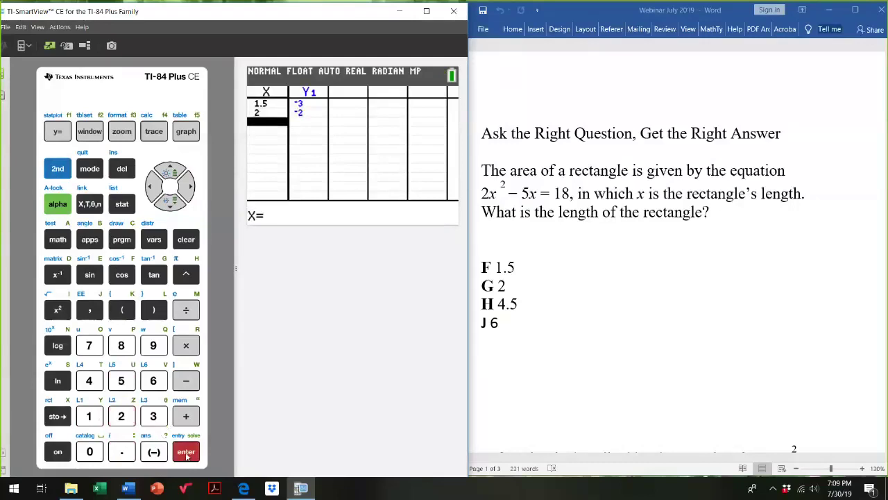
pyautogui.click(93, 384)
pyautogui.click(121, 452)
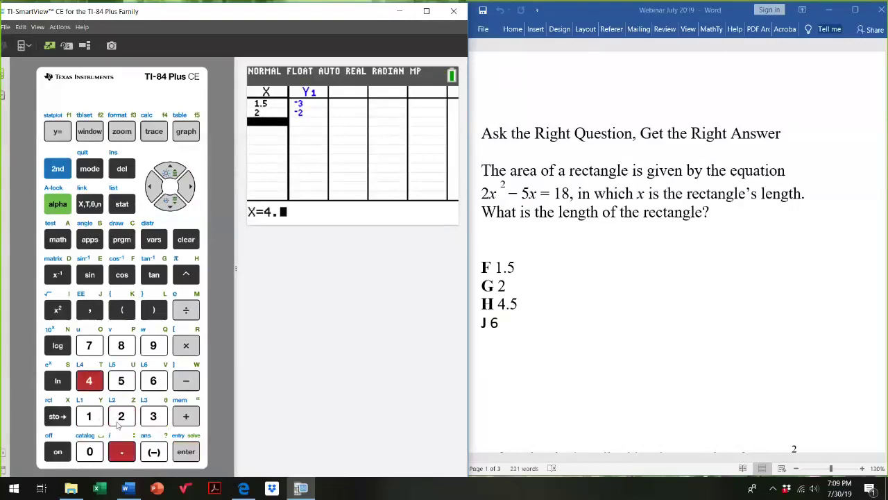
pyautogui.click(121, 380)
pyautogui.click(185, 452)
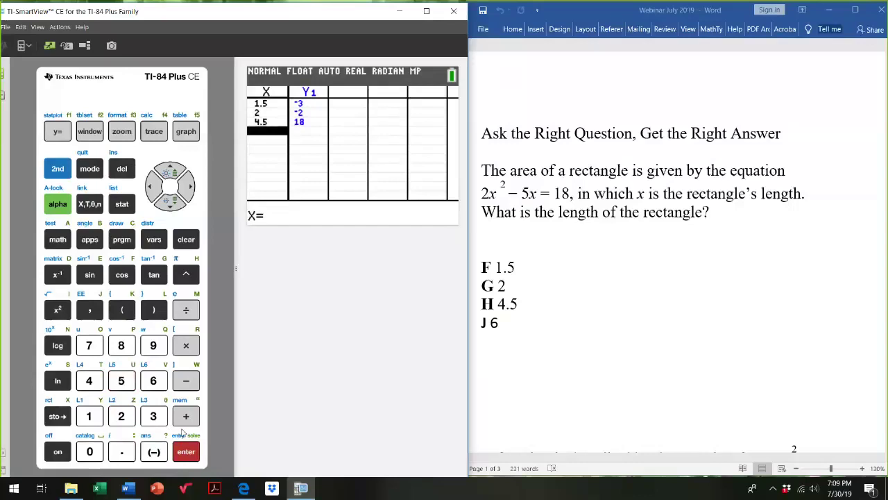
# Switch to the Word document and bring up the next question, about the function f(x) = x² + 5
pyautogui.click(590, 339)
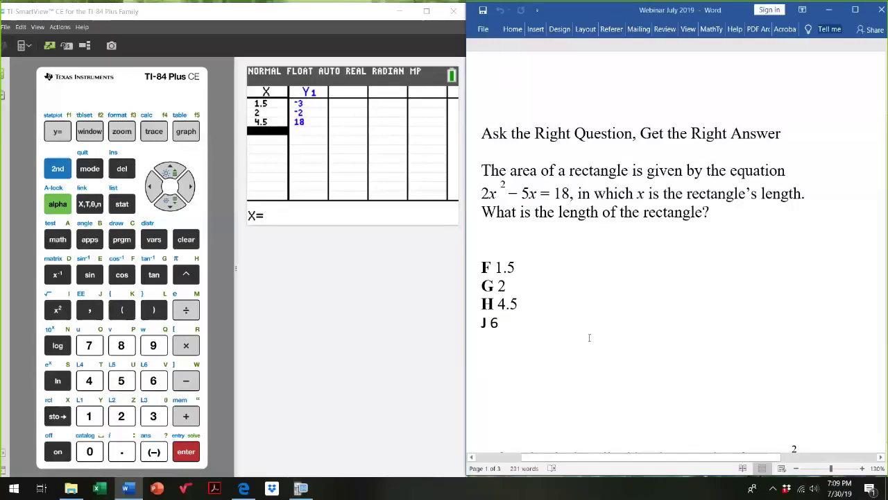
pyautogui.scroll(-3, 589, 337)
pyautogui.scroll(-10, 586, 331)
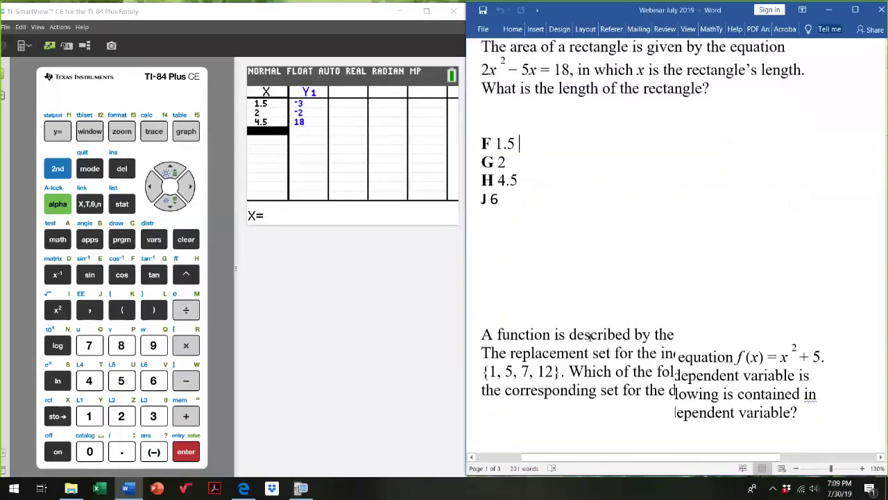
pyautogui.scroll(-2, 586, 332)
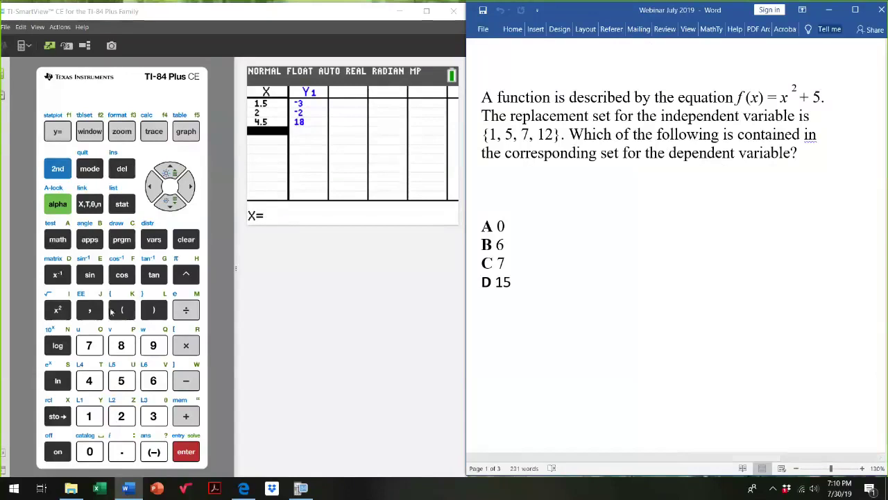
# On the calculator, replace the Y1 expression with X²+5
pyautogui.click(58, 133)
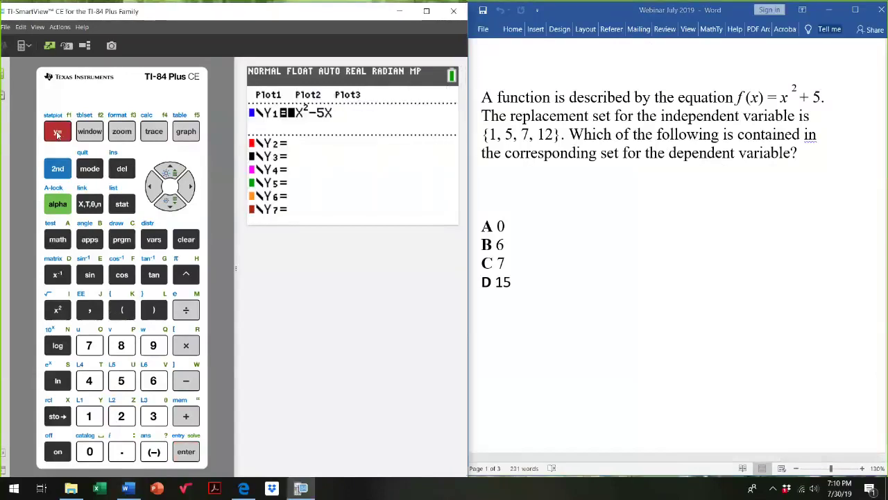
pyautogui.click(186, 240)
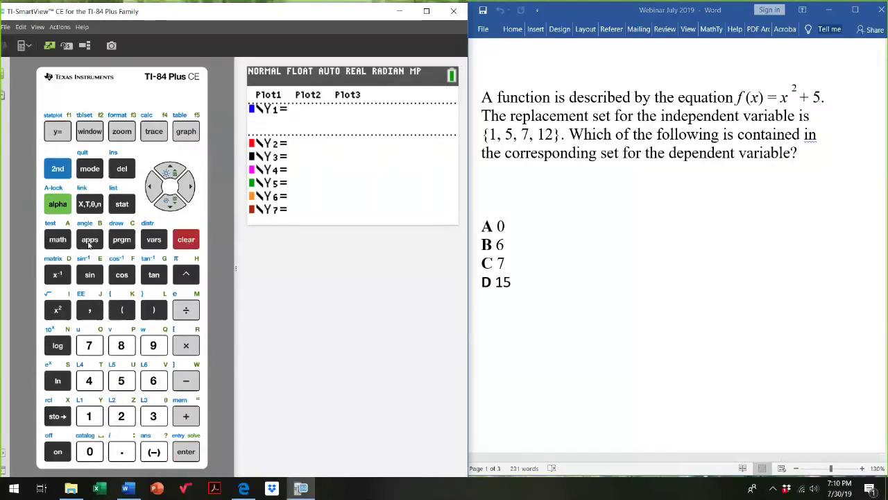
pyautogui.click(89, 204)
pyautogui.click(58, 311)
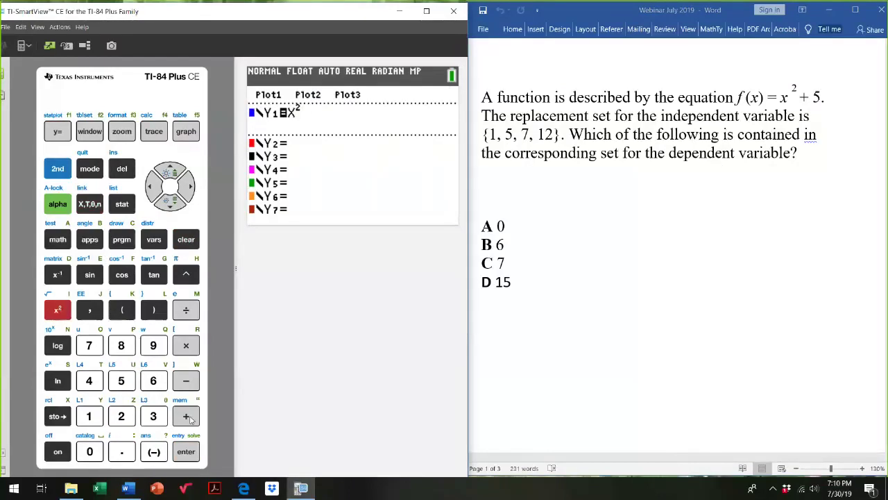
pyautogui.write('+')
pyautogui.click(122, 381)
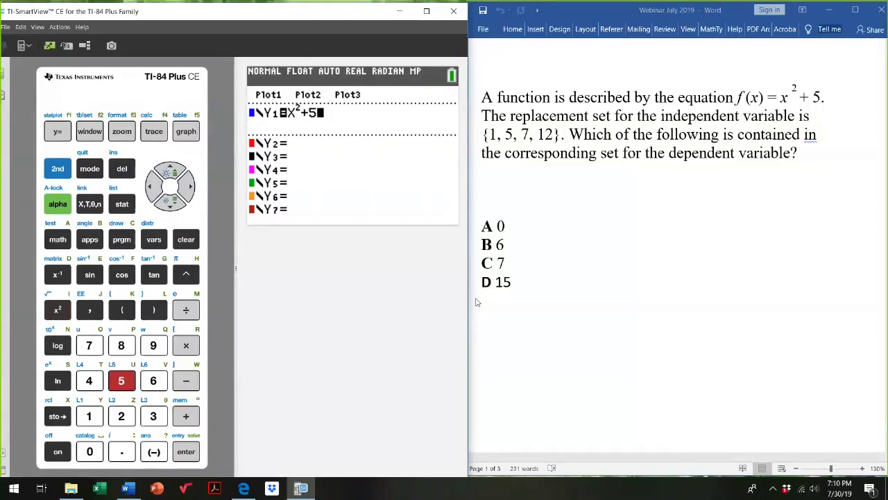
# Show the function table and delete its leftover X entries 1.5, 2 and 4.5
pyautogui.click(61, 170)
pyautogui.click(185, 130)
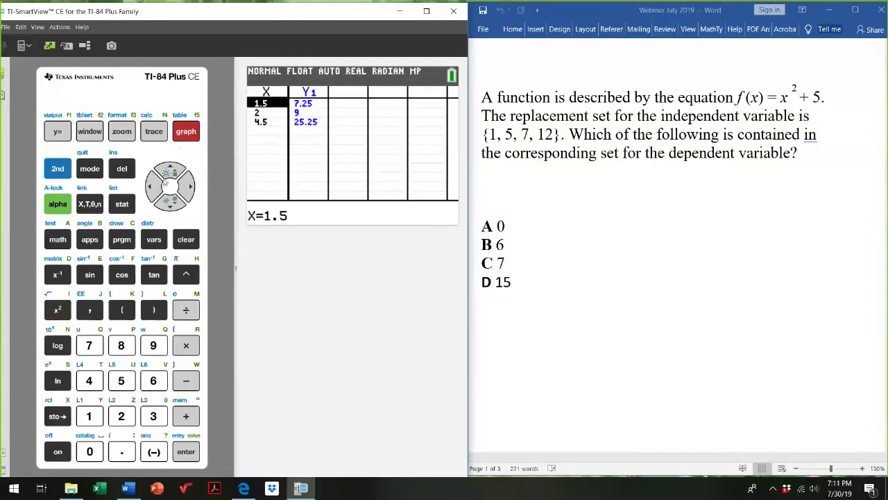
pyautogui.click(124, 171)
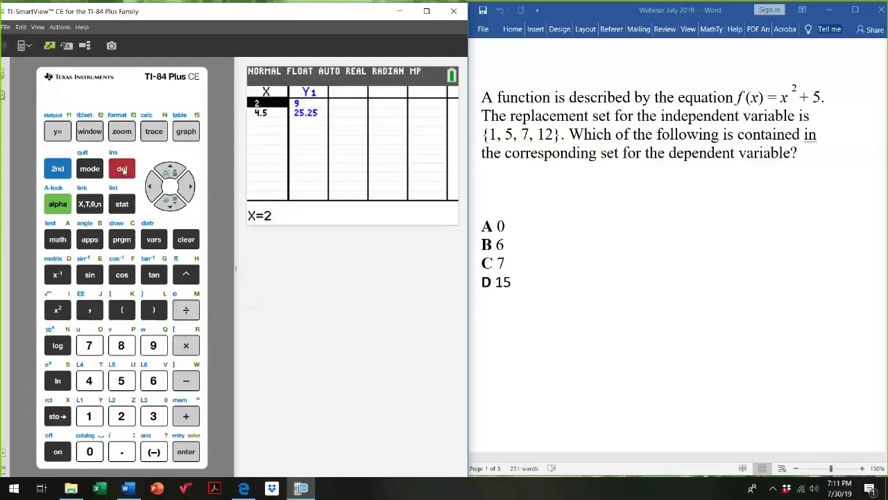
pyautogui.click(123, 171)
pyautogui.click(123, 171)
# Evaluate Y1 in the emptied table at X = 0 and X = 5
pyautogui.click(86, 452)
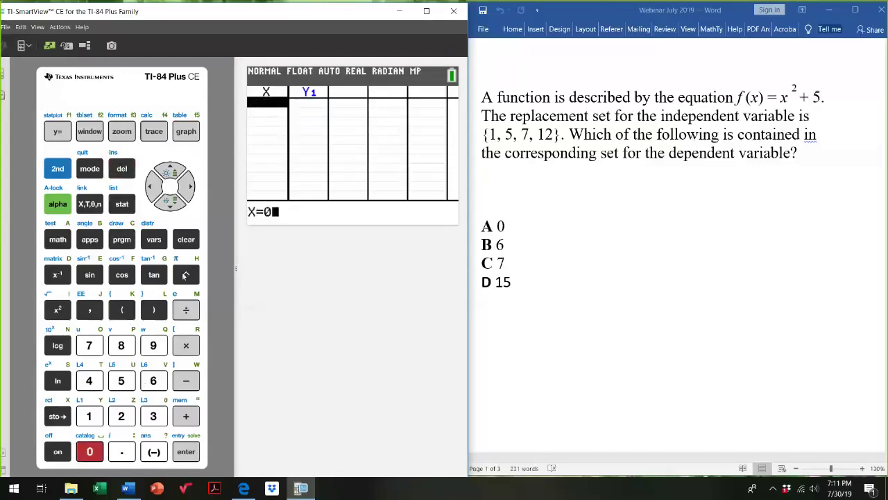
pyautogui.click(193, 451)
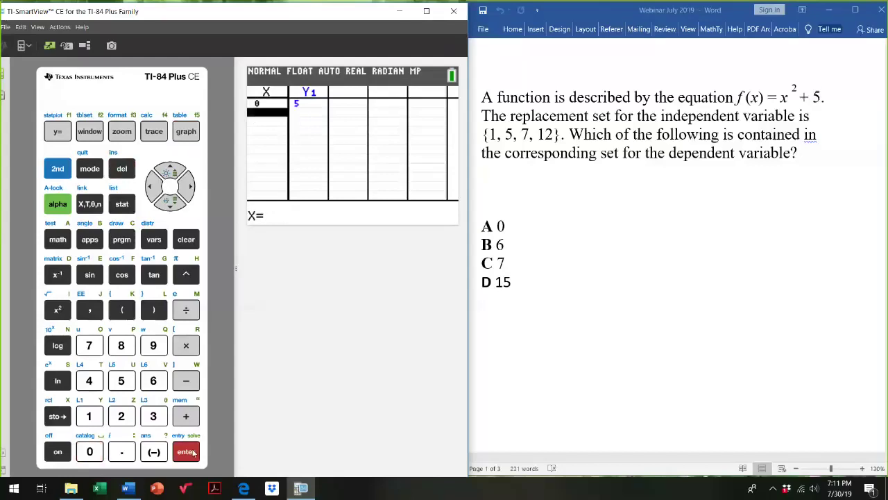
pyautogui.click(127, 383)
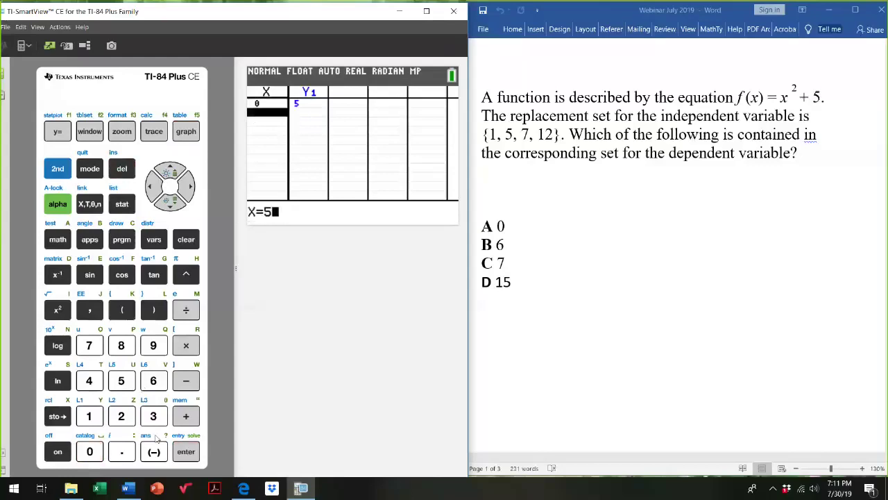
pyautogui.click(190, 452)
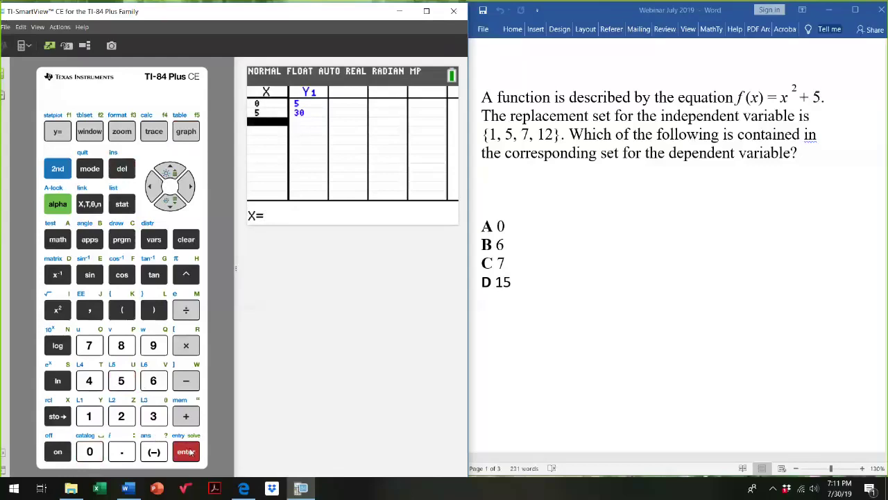
# Evaluate Y1 in the table at X = 7 and X = 12
pyautogui.click(89, 344)
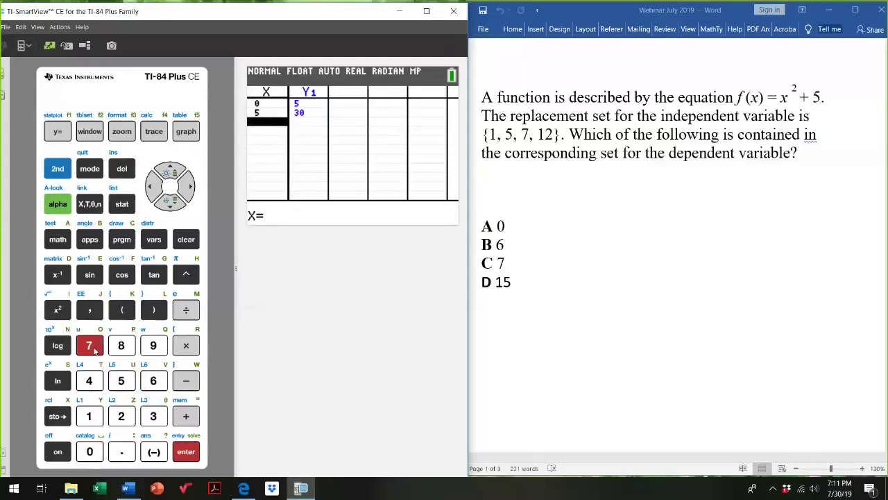
pyautogui.click(184, 451)
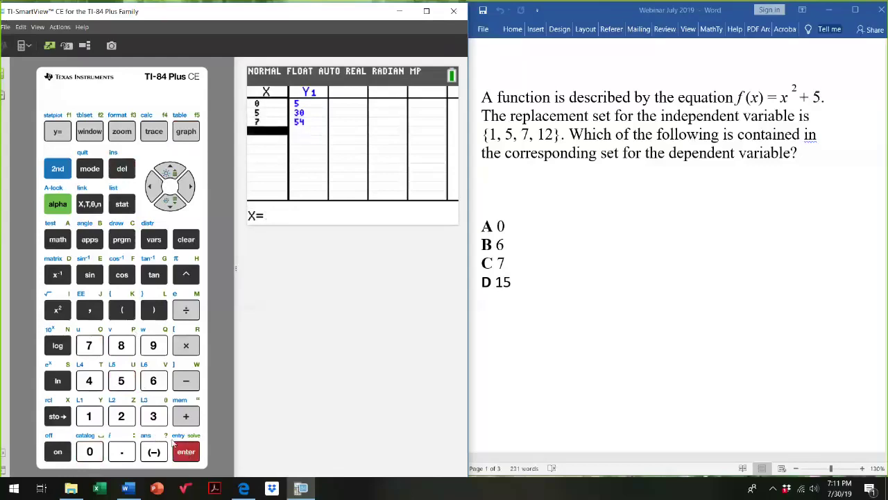
pyautogui.click(94, 413)
pyautogui.click(121, 383)
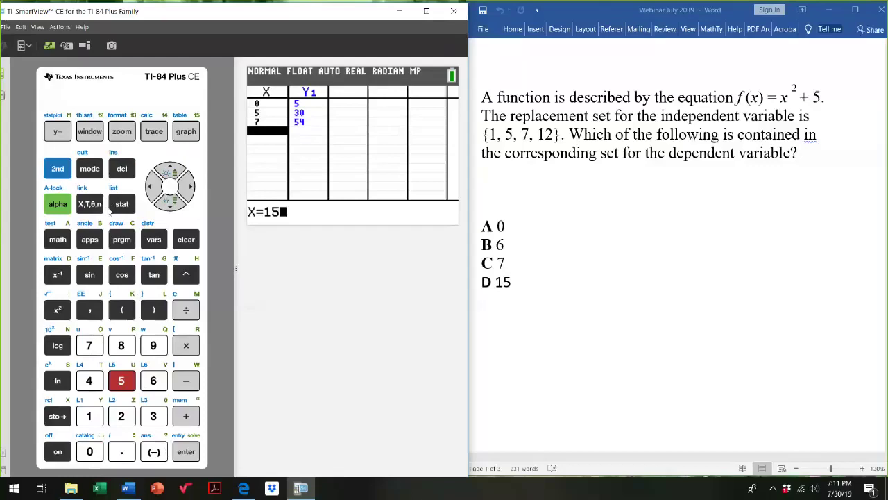
pyautogui.click(150, 197)
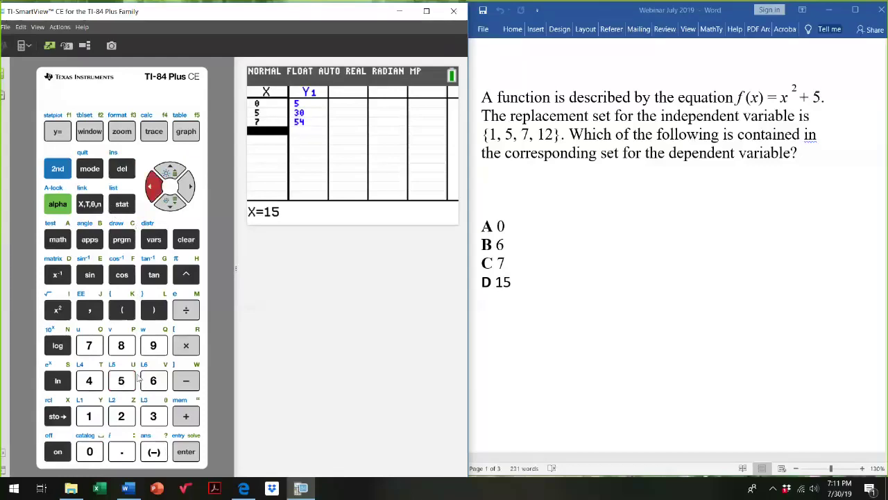
pyautogui.click(121, 416)
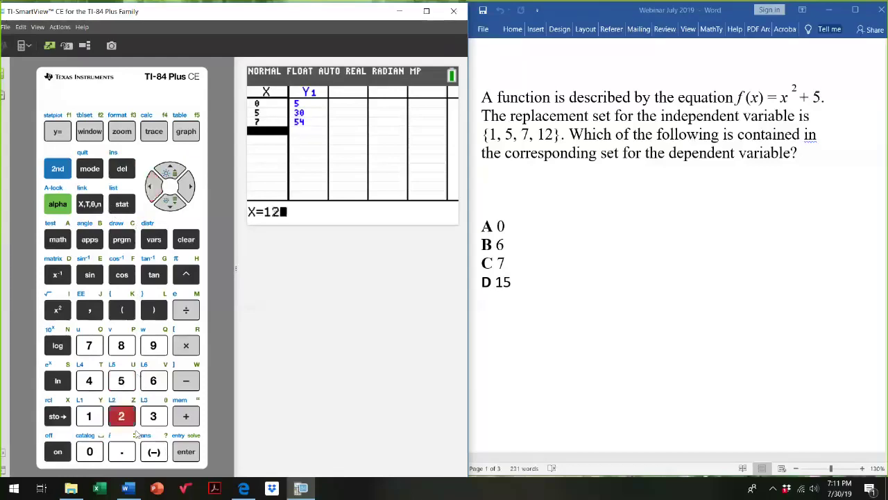
pyautogui.click(186, 451)
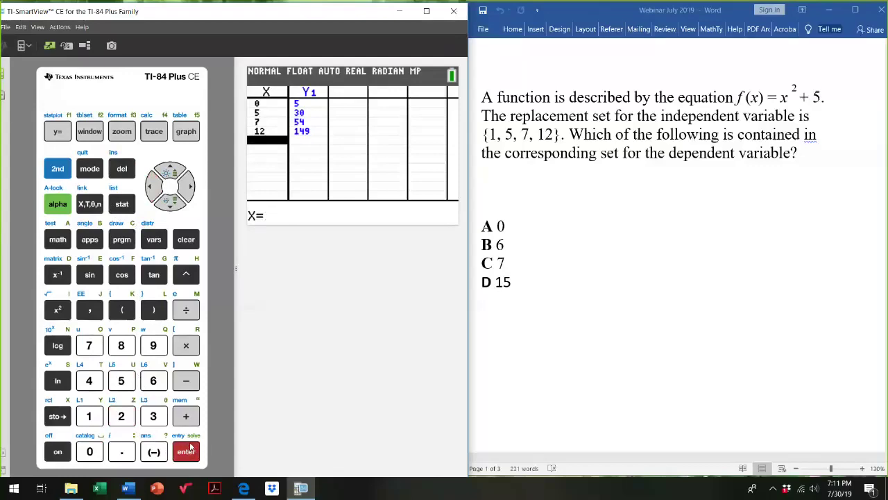
# Check the Y1 expression in the equation editor and return to the function table
pyautogui.click(56, 136)
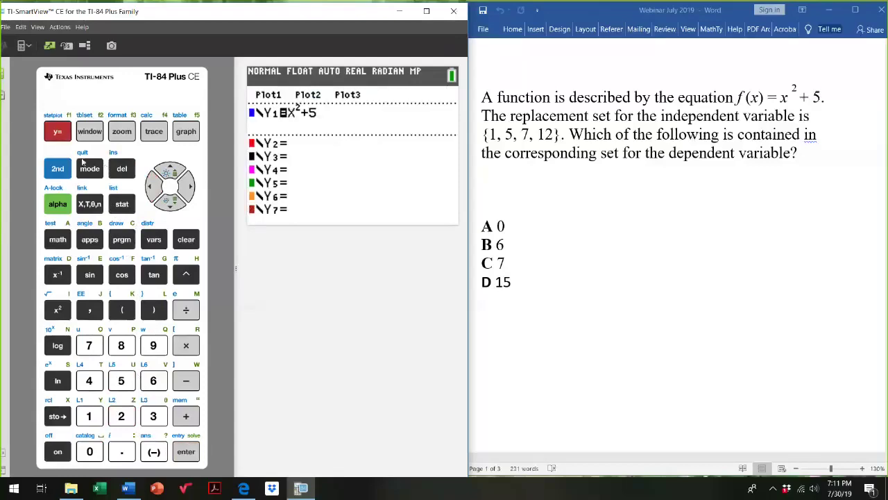
pyautogui.click(62, 168)
pyautogui.click(188, 131)
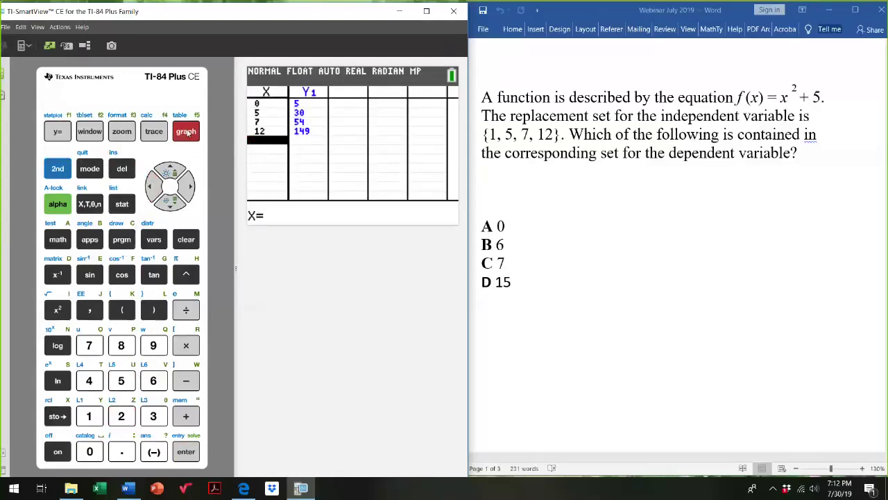
# Delete the X entries 0, 5, 7 and 12 from the table and evaluate Y1 at X = 1
pyautogui.click(169, 169)
pyautogui.click(170, 169)
pyautogui.click(169, 169)
pyautogui.click(169, 169)
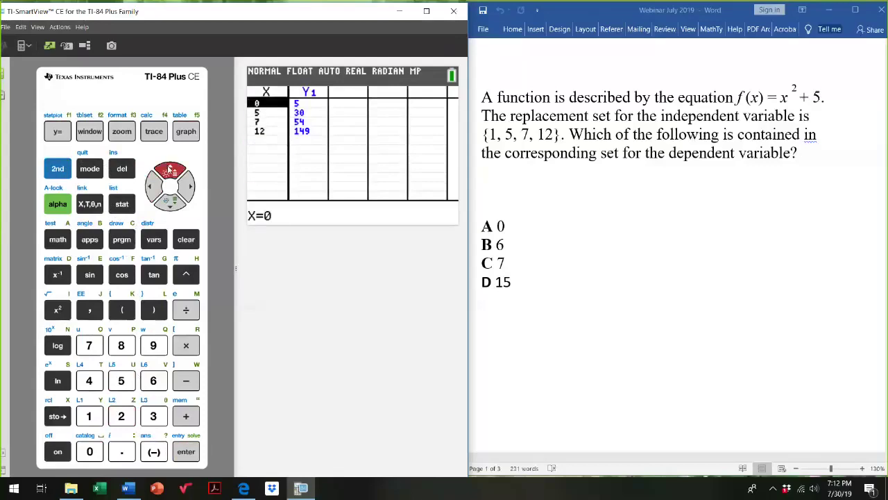
pyautogui.click(126, 175)
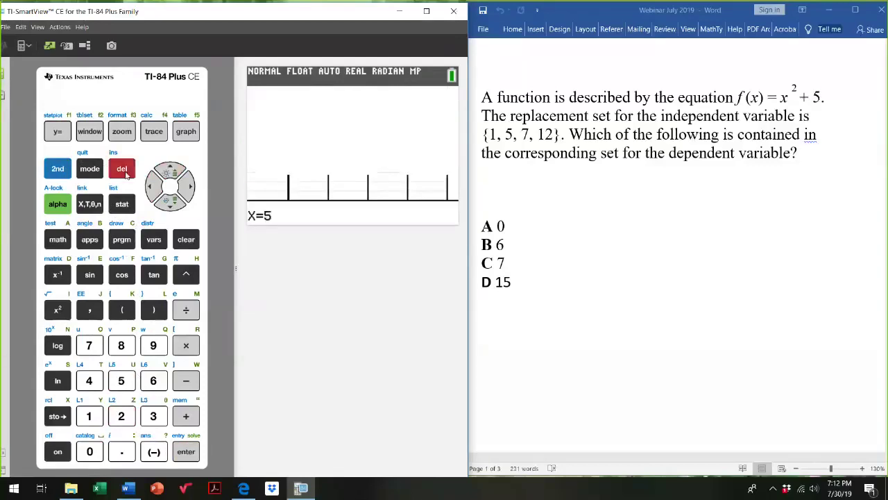
pyautogui.click(126, 175)
pyautogui.click(126, 175)
pyautogui.click(126, 175)
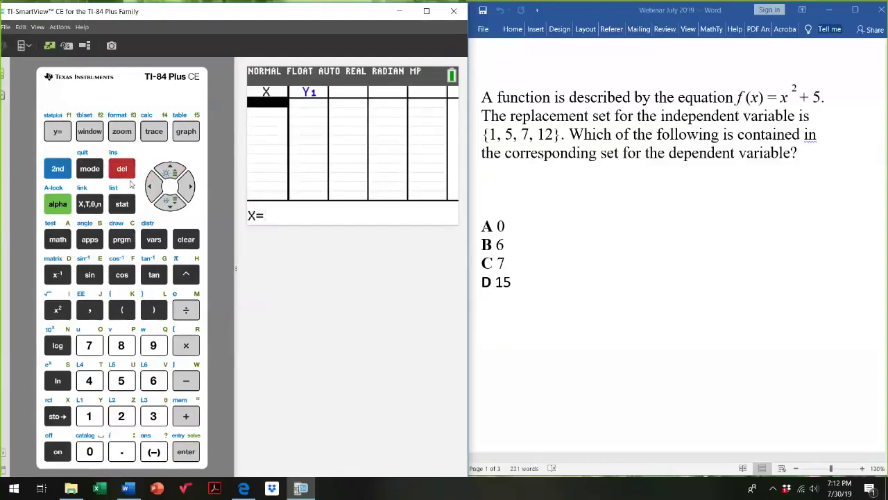
pyautogui.click(90, 415)
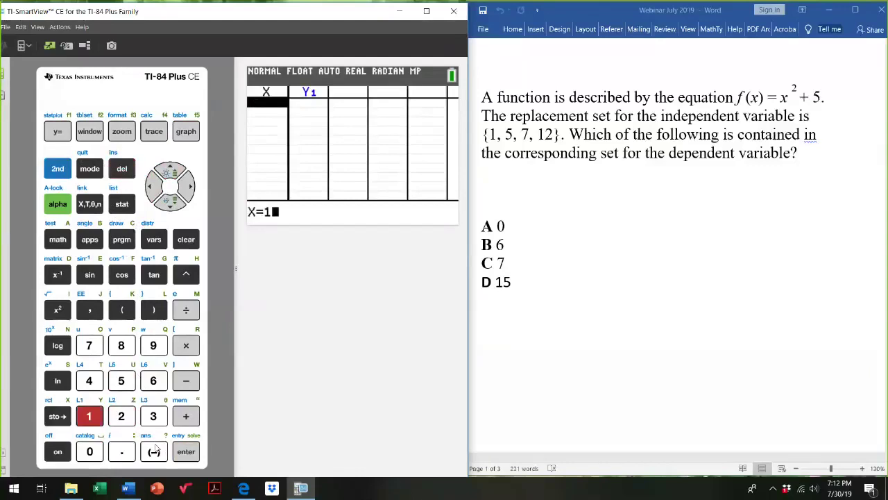
pyautogui.click(190, 454)
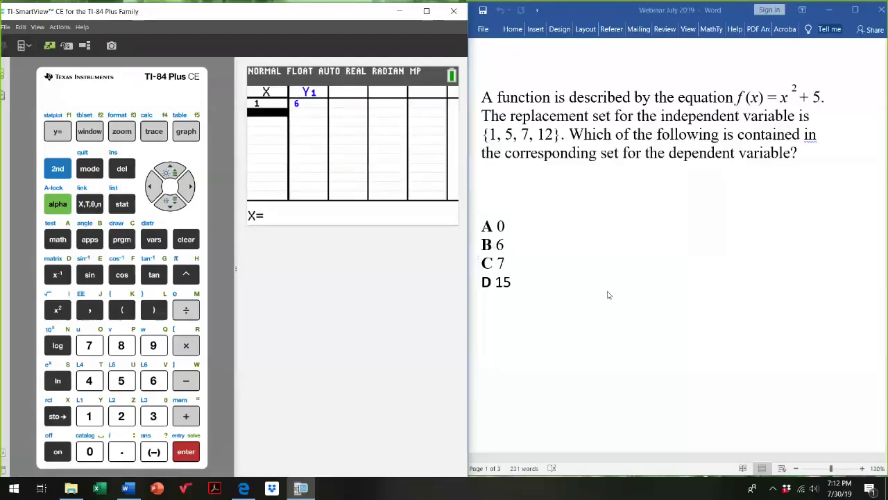
# Switch to the Word document and bring up the next question, about p(x) = 5(x² + 1) + 16
pyautogui.click(608, 340)
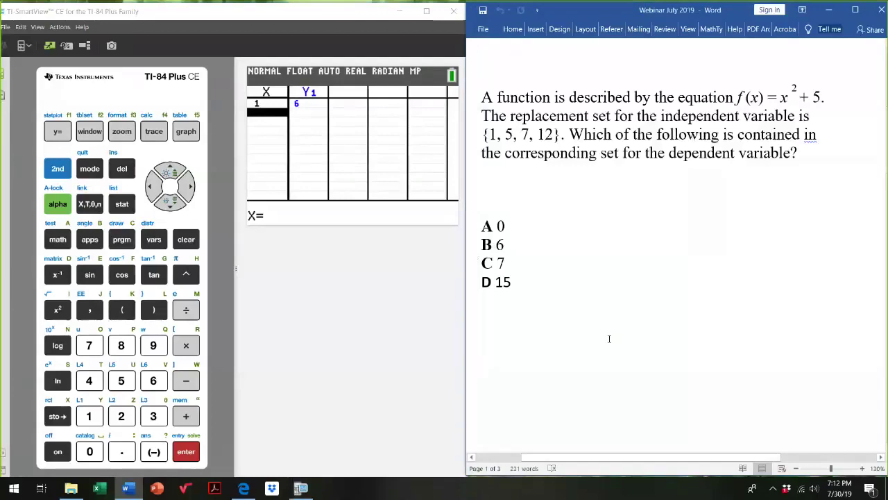
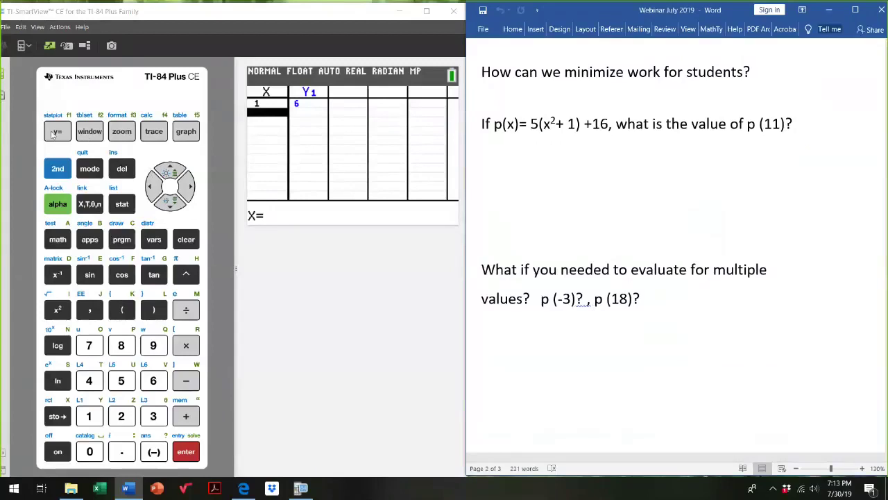
# On the calculator, clear the Y1 expression and return to the home screen
pyautogui.click(54, 133)
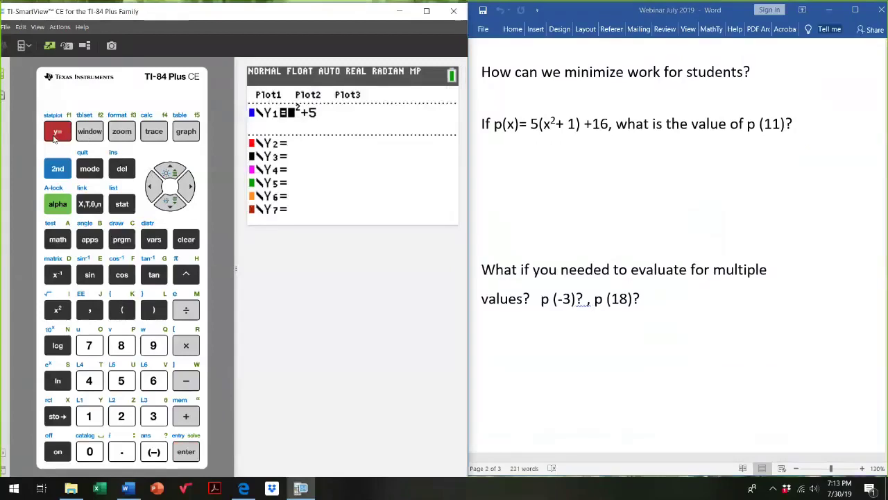
pyautogui.click(194, 242)
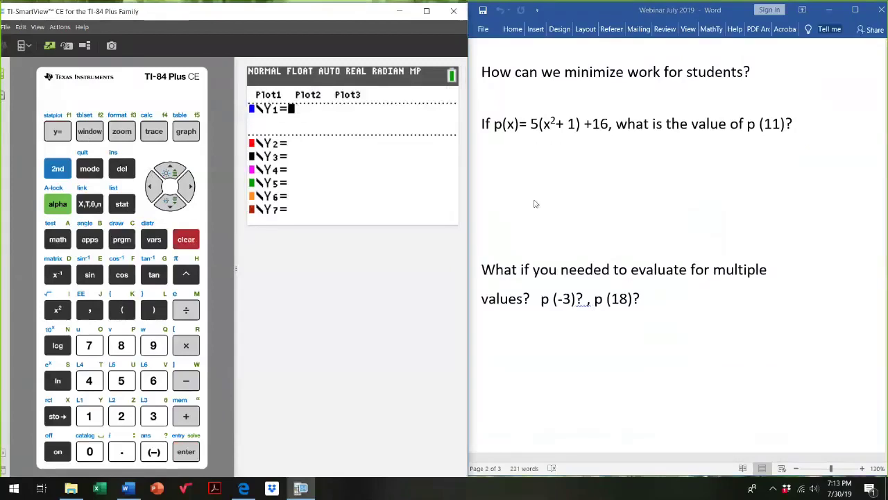
pyautogui.click(572, 188)
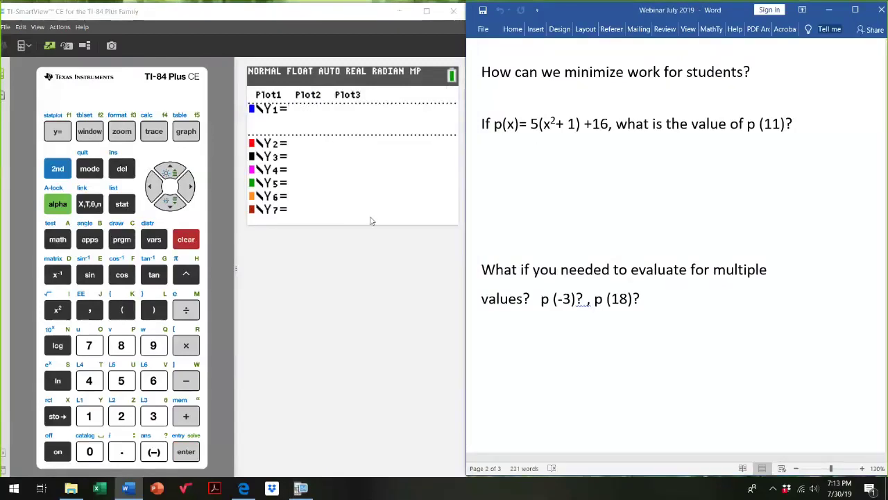
pyautogui.click(57, 169)
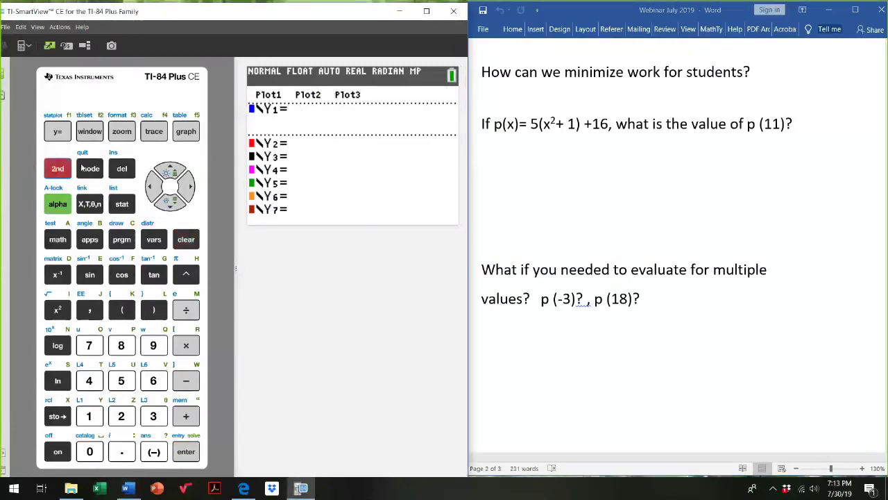
pyautogui.click(85, 168)
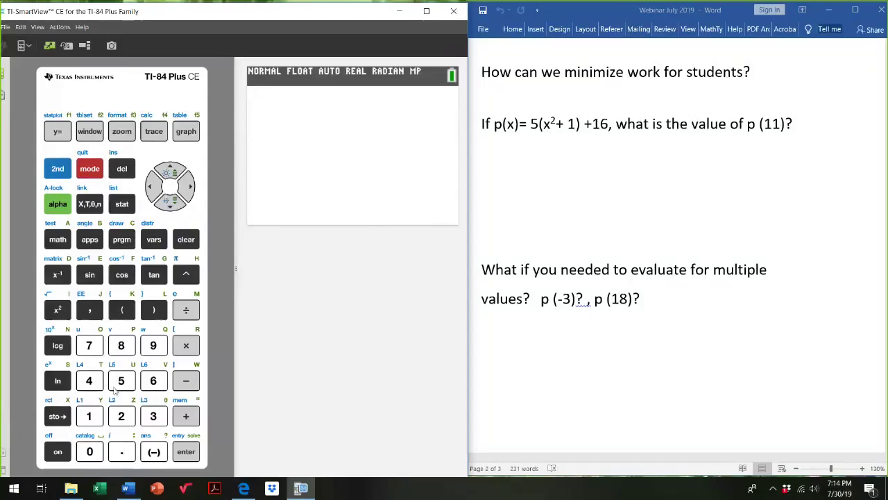
# Store the value 11 in the variable X on the home screen
pyautogui.click(90, 417)
pyautogui.click(86, 417)
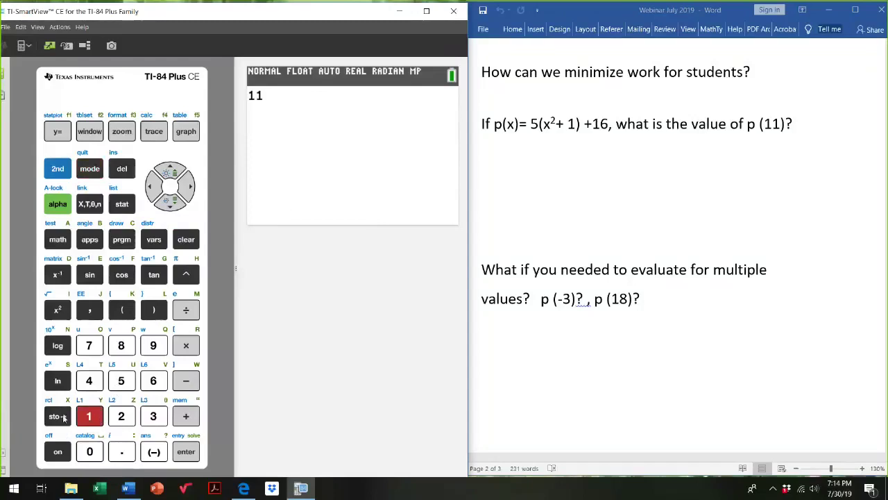
pyautogui.click(64, 416)
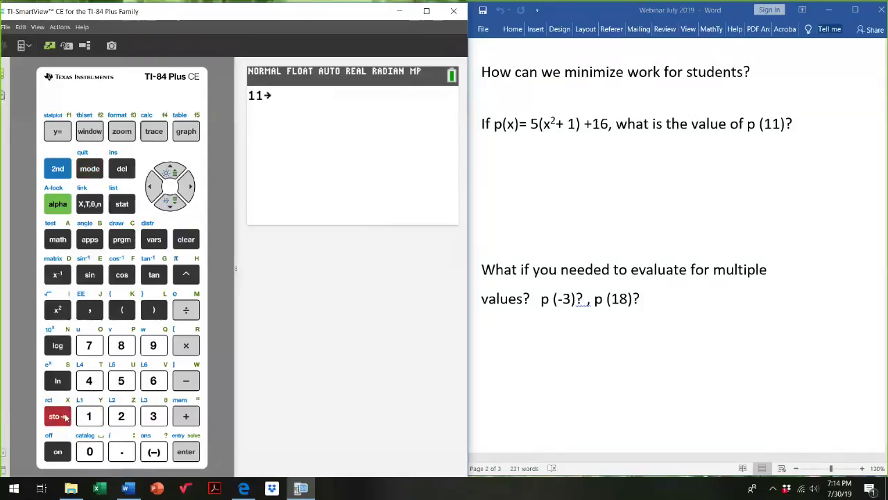
pyautogui.click(96, 204)
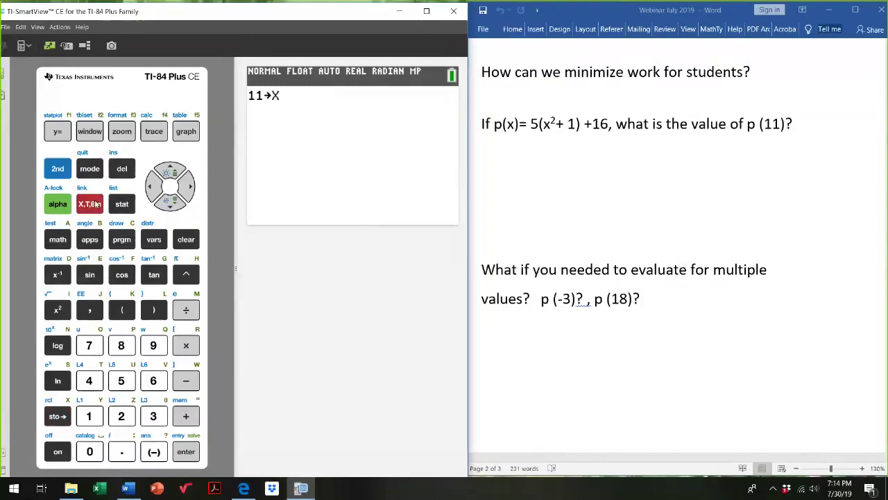
pyautogui.click(190, 456)
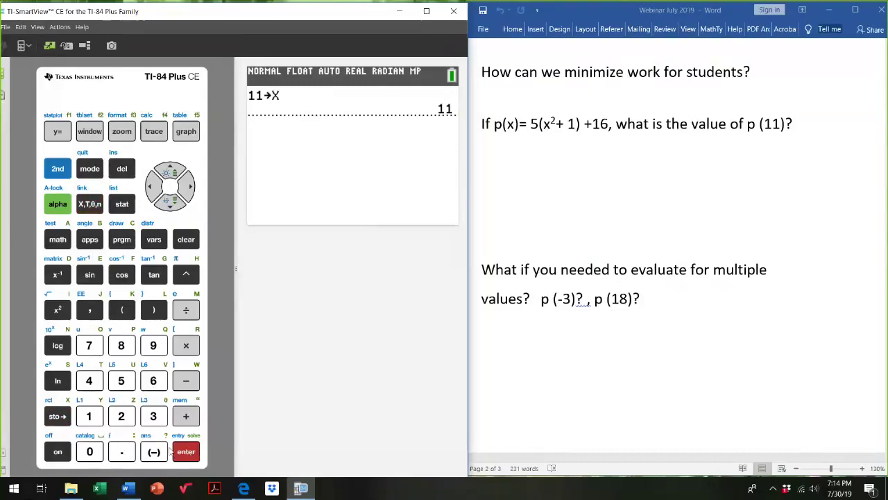
# Evaluate the expression 5(X²+1)+16 on the home screen for the stored X
pyautogui.click(121, 381)
pyautogui.click(121, 309)
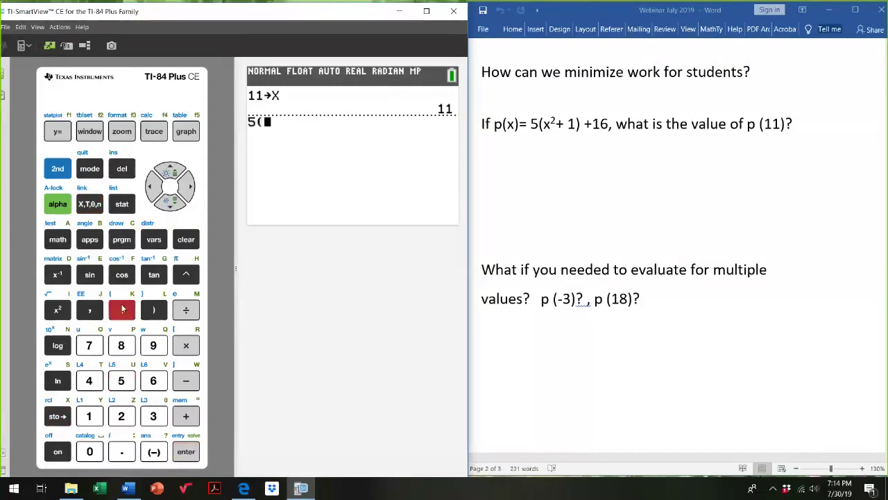
pyautogui.click(89, 204)
pyautogui.click(58, 310)
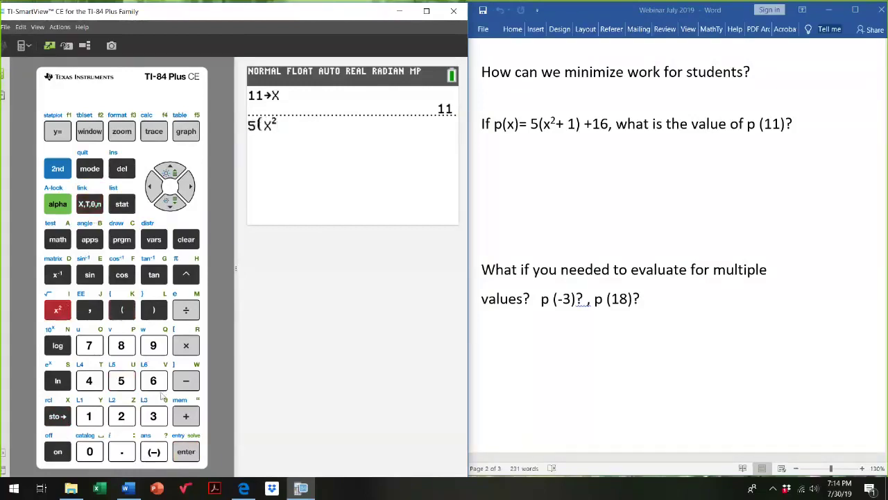
pyautogui.click(184, 415)
pyautogui.click(88, 415)
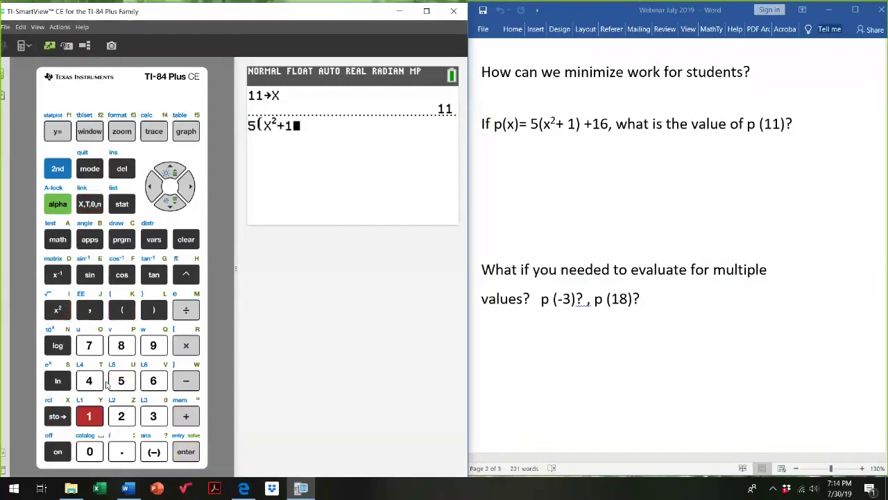
pyautogui.click(153, 312)
pyautogui.click(186, 415)
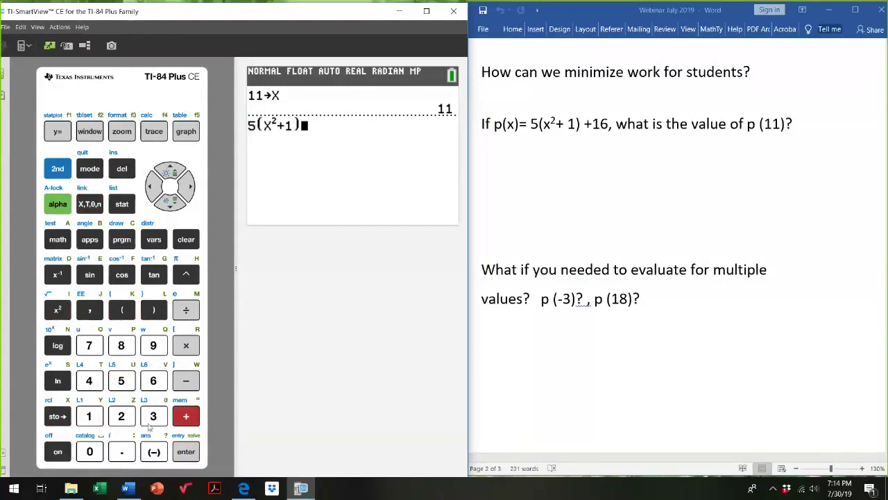
pyautogui.click(88, 416)
pyautogui.click(153, 380)
pyautogui.click(188, 452)
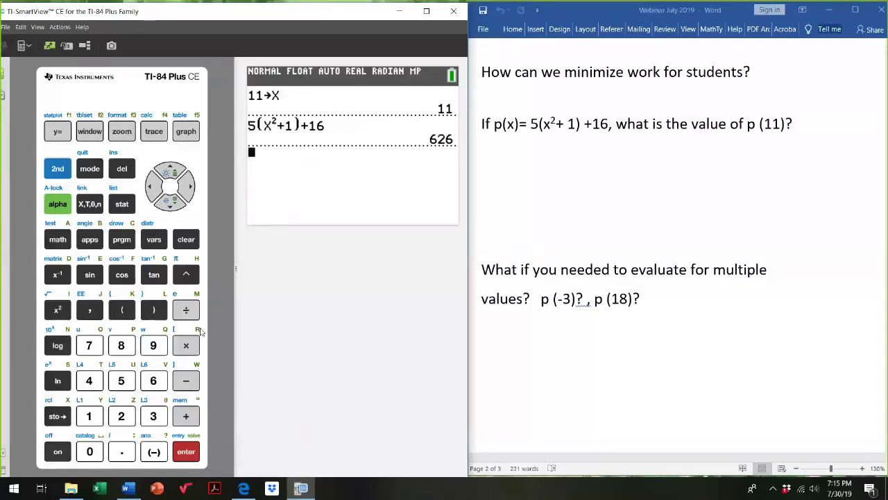
# Store the value -3 in the variable X
pyautogui.click(154, 452)
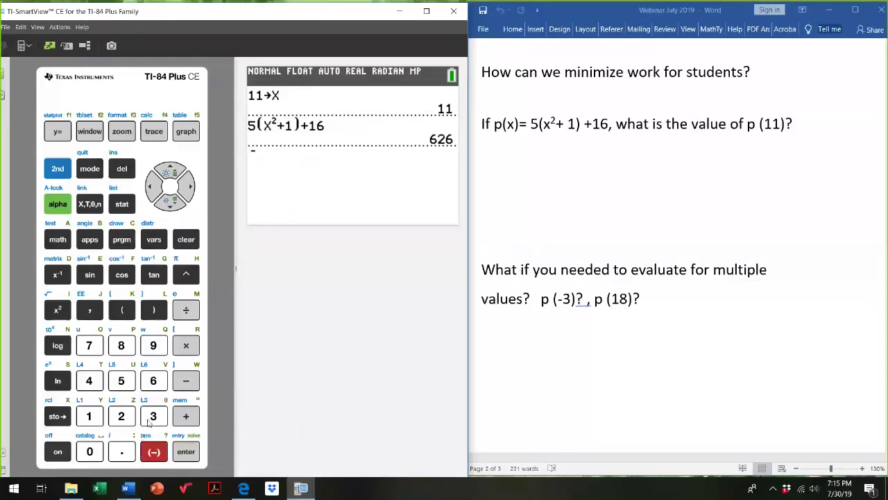
pyautogui.click(149, 421)
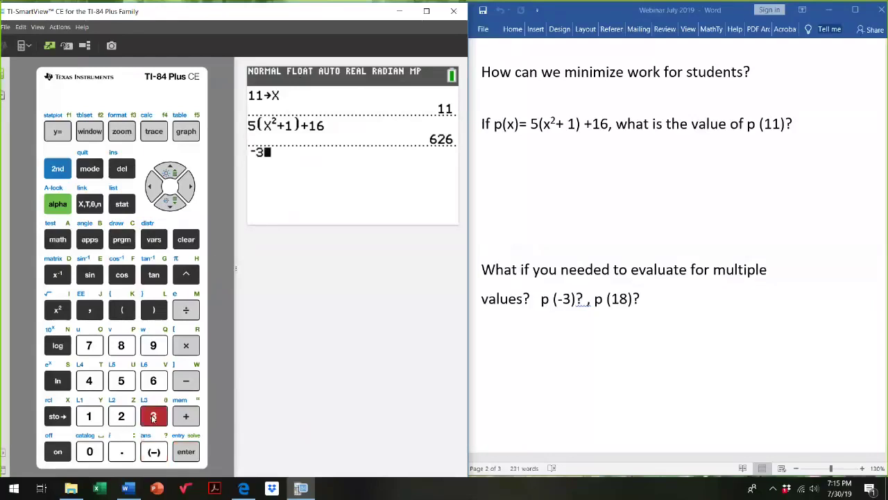
pyautogui.click(57, 417)
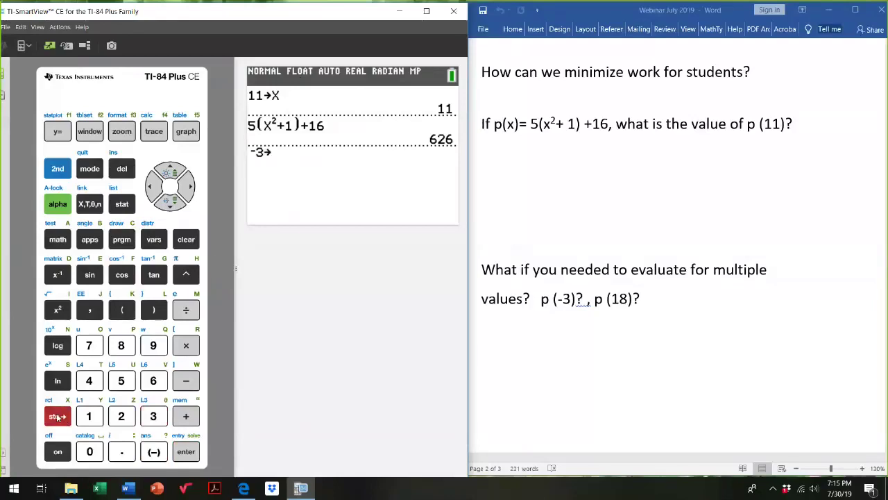
pyautogui.click(86, 207)
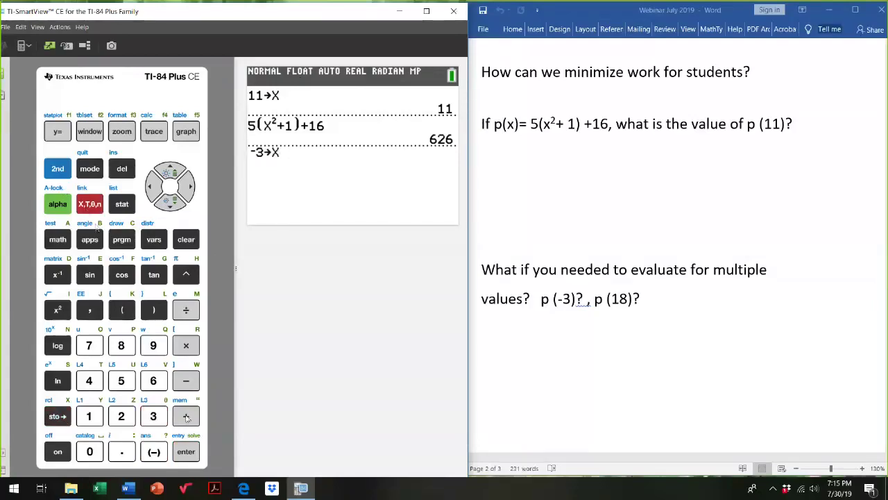
pyautogui.click(186, 453)
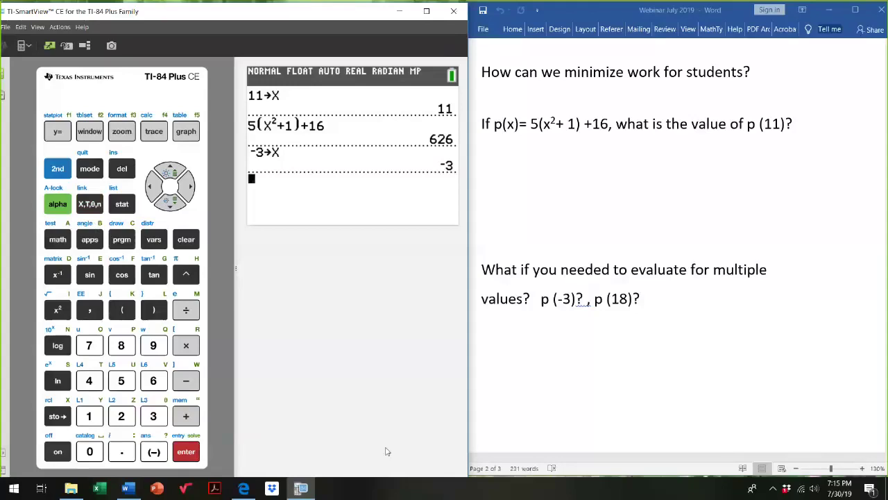
# Recall the expression 5(X²+1)+16 from the calculation history and evaluate it for the stored X of -3
pyautogui.click(170, 171)
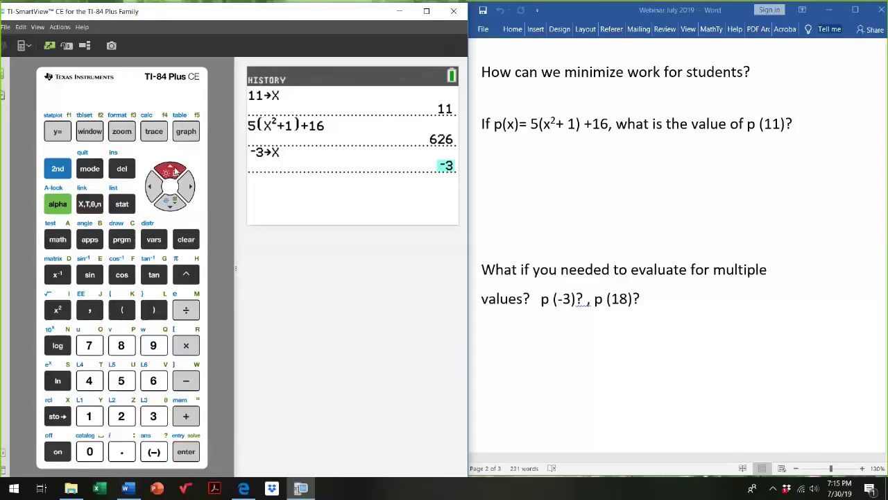
pyautogui.click(172, 170)
pyautogui.click(171, 170)
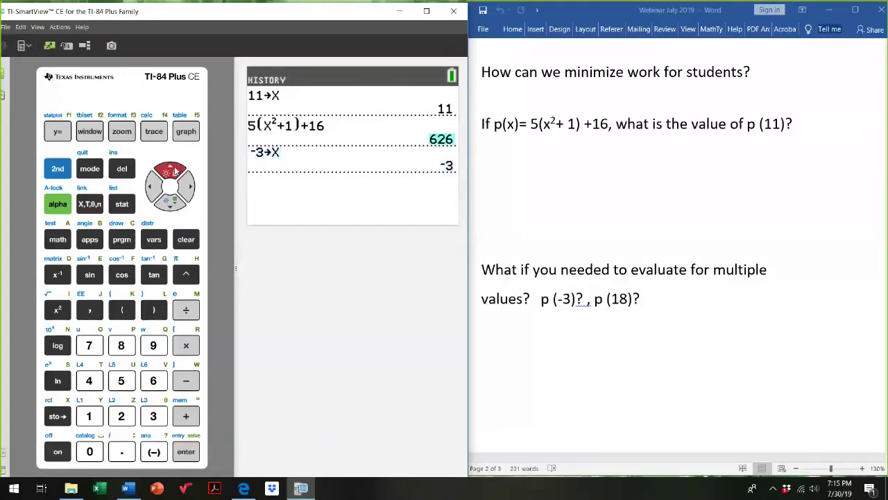
pyautogui.click(172, 170)
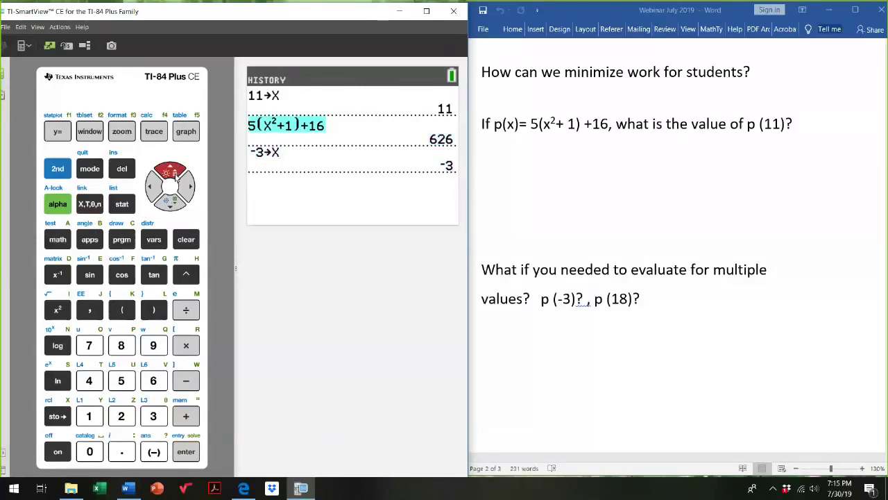
pyautogui.click(186, 451)
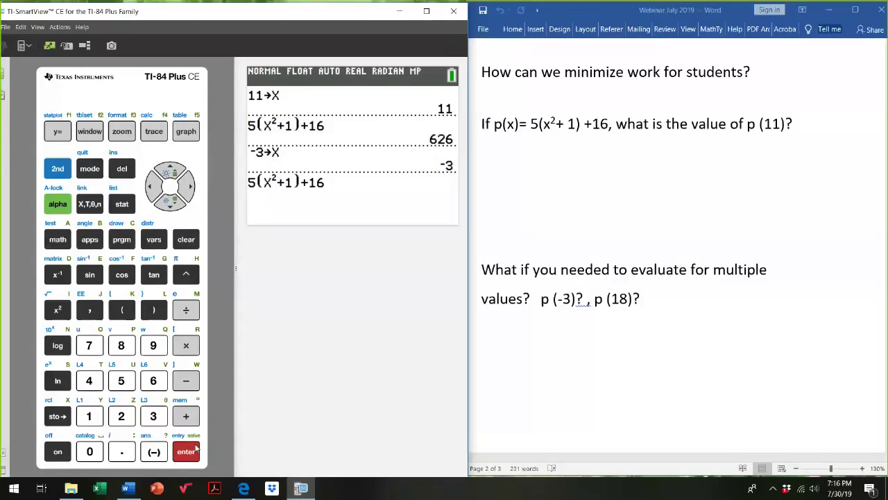
pyautogui.click(196, 450)
# Store the value 18 in the variable X on the home screen
pyautogui.click(91, 419)
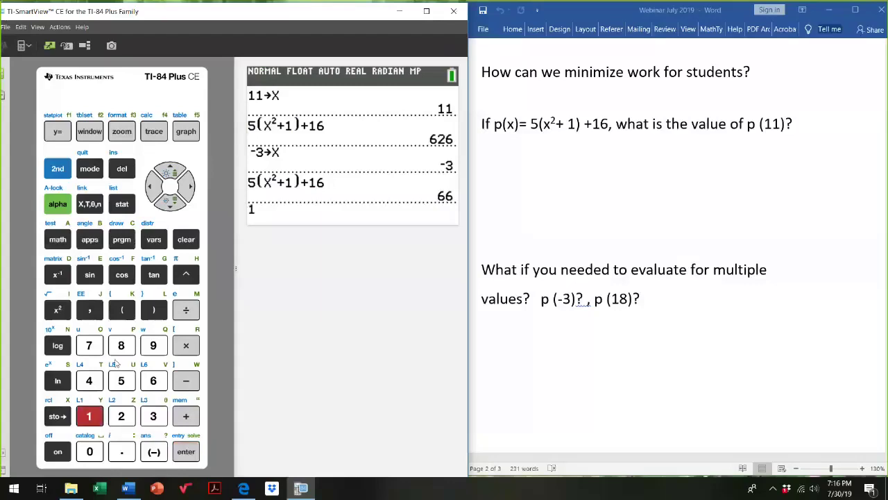
pyautogui.click(121, 345)
pyautogui.click(58, 416)
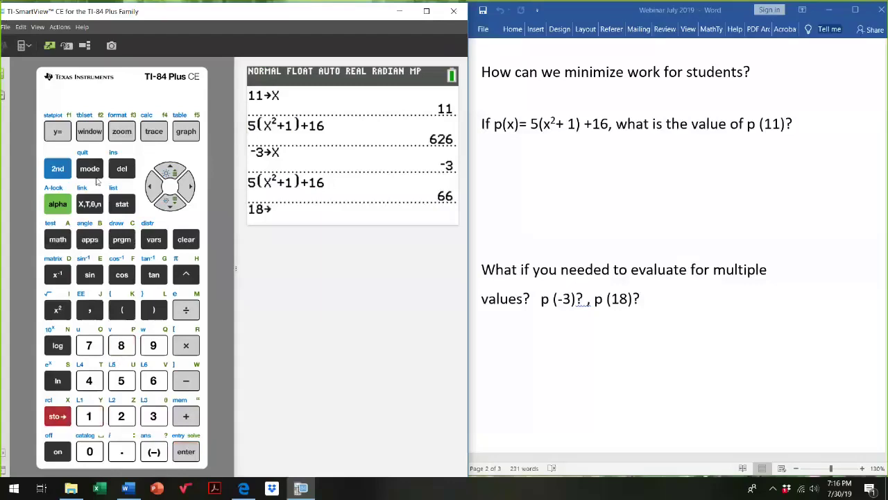
pyautogui.click(89, 204)
pyautogui.click(186, 452)
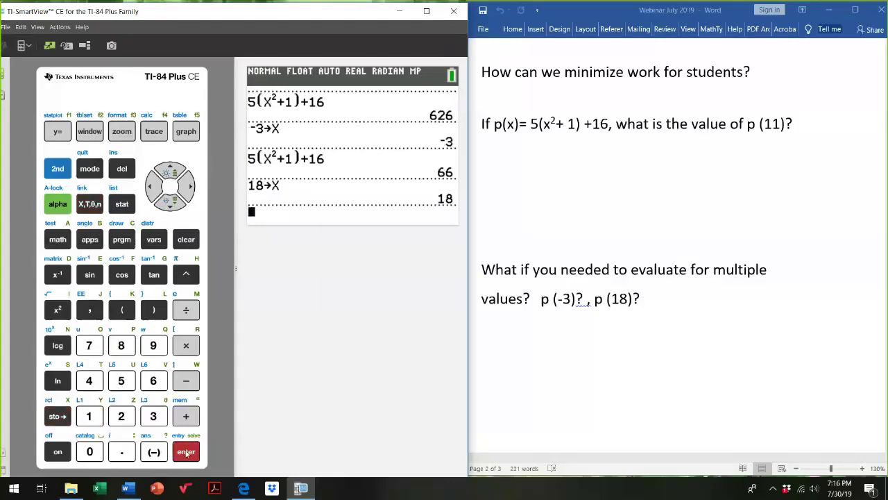
# Reuse the earlier 5(X²+1)+16 entry from the history to evaluate it for the stored X of 18
pyautogui.click(171, 173)
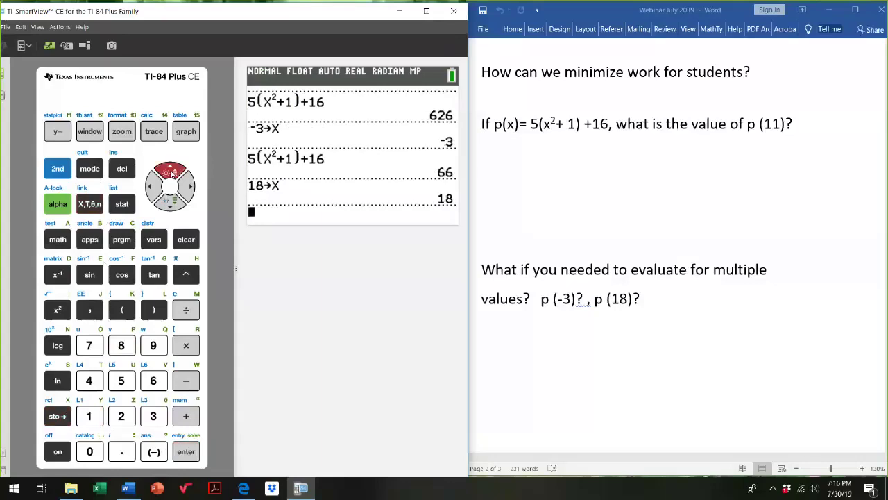
pyautogui.click(172, 174)
pyautogui.click(171, 173)
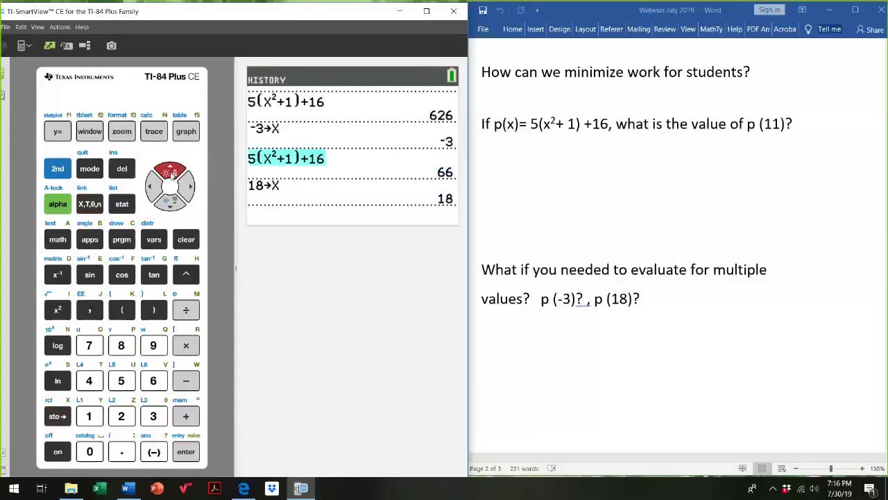
pyautogui.click(191, 455)
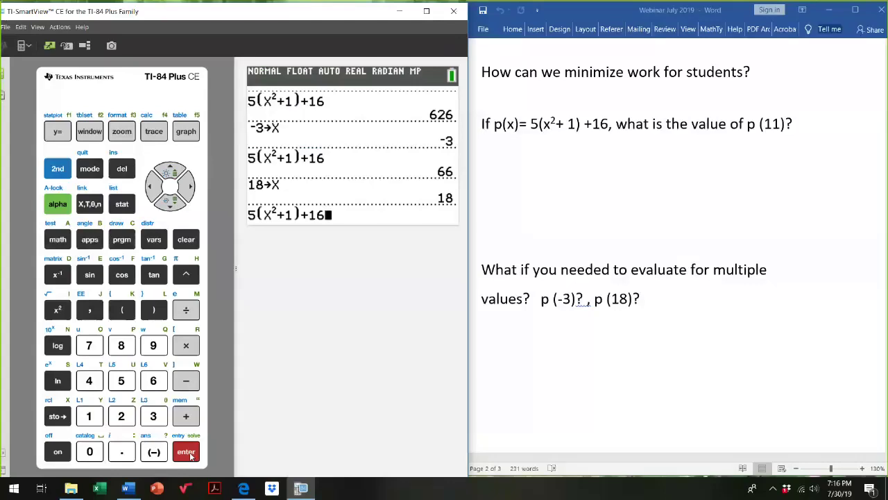
pyautogui.click(186, 452)
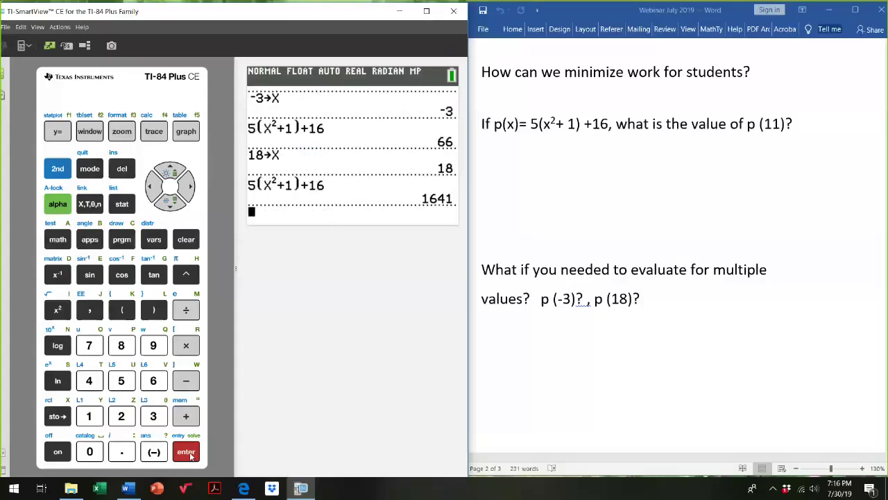
# In the Word document, read the multiple-choice question about the standard-form line through (1, 24) with slope -0.6
pyautogui.click(534, 213)
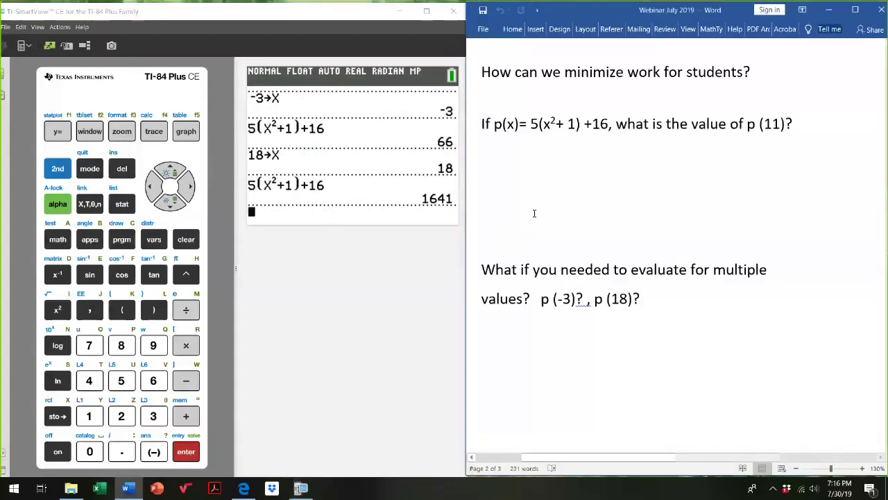
pyautogui.scroll(-6, 534, 213)
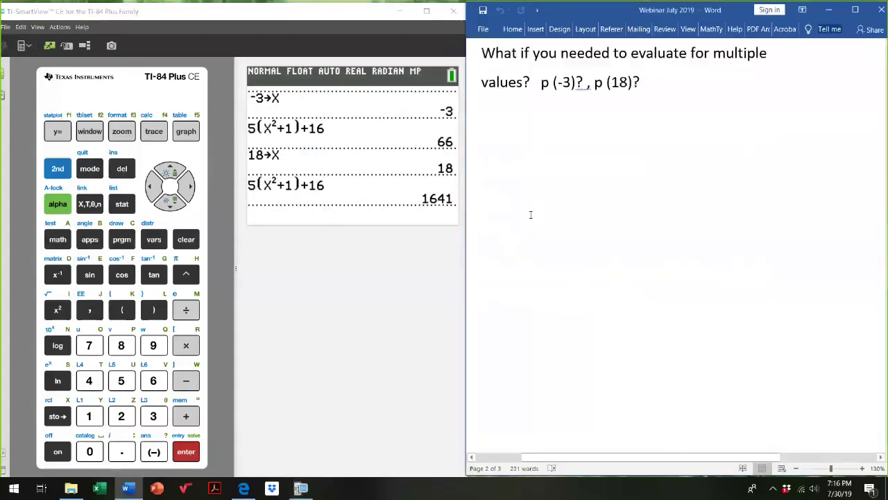
pyautogui.scroll(-10, 531, 214)
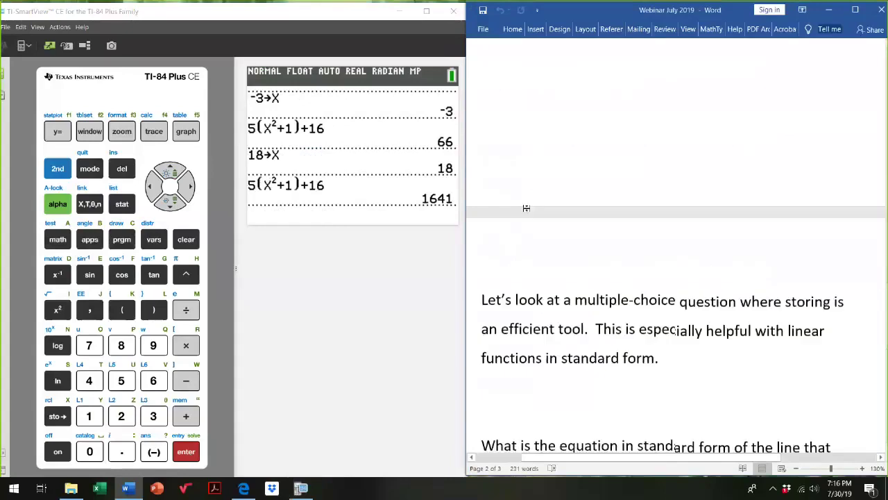
pyautogui.scroll(-2, 527, 206)
pyautogui.scroll(-7, 527, 205)
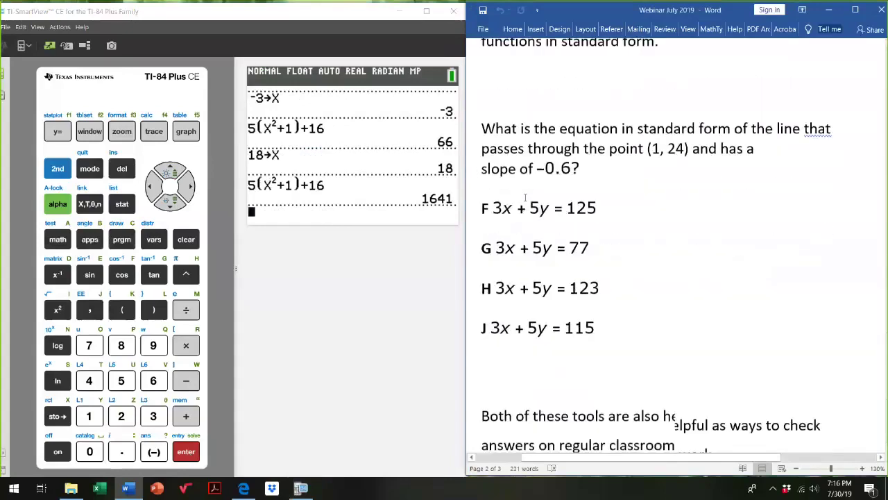
pyautogui.scroll(-1, 526, 199)
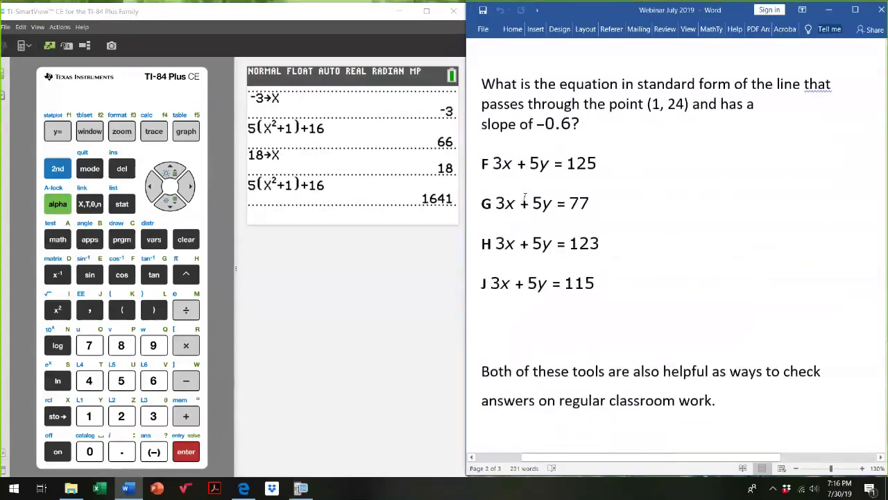
pyautogui.scroll(1, 520, 195)
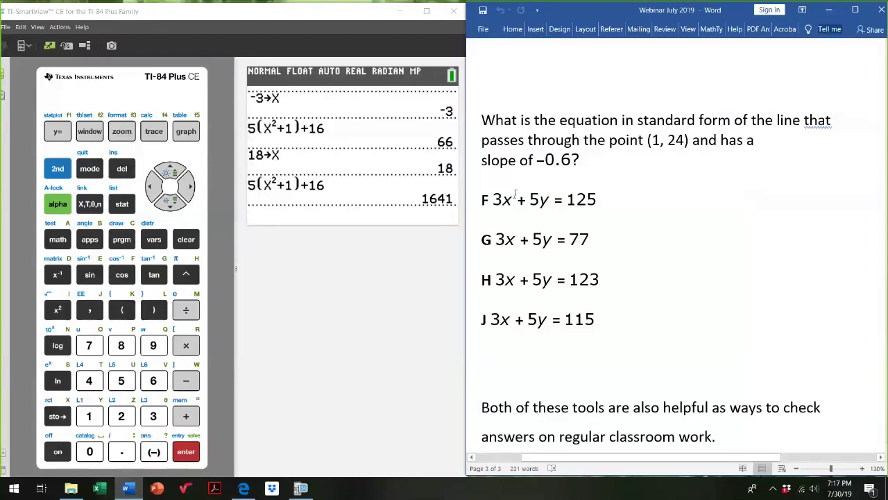
# Clear the calculator's home screen and store the point's x-coordinate, 1, in the variable X
pyautogui.click(190, 240)
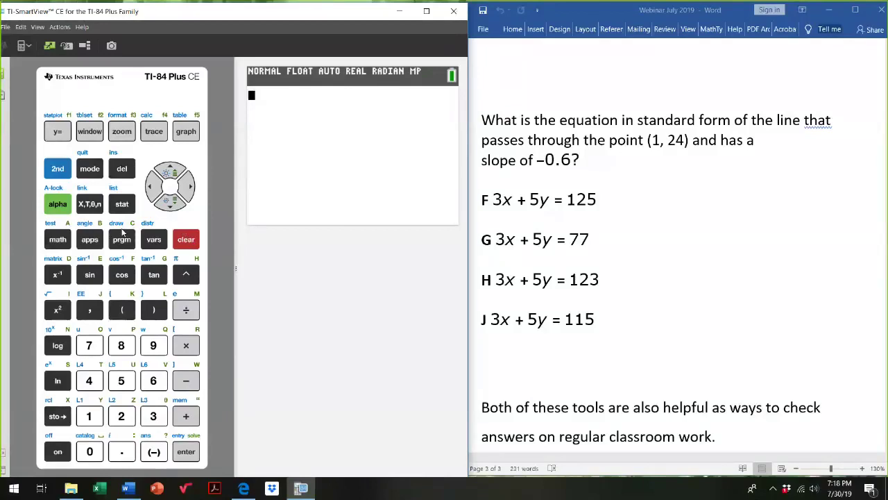
pyautogui.click(95, 415)
pyautogui.click(68, 417)
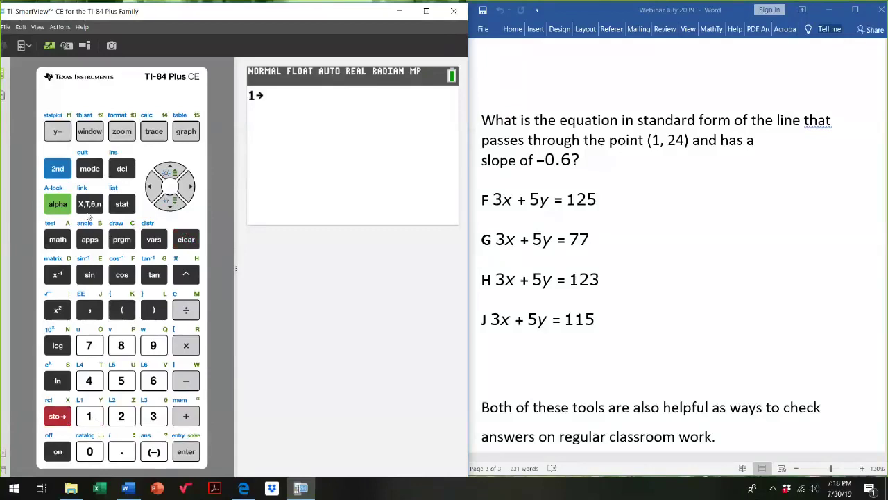
pyautogui.click(90, 205)
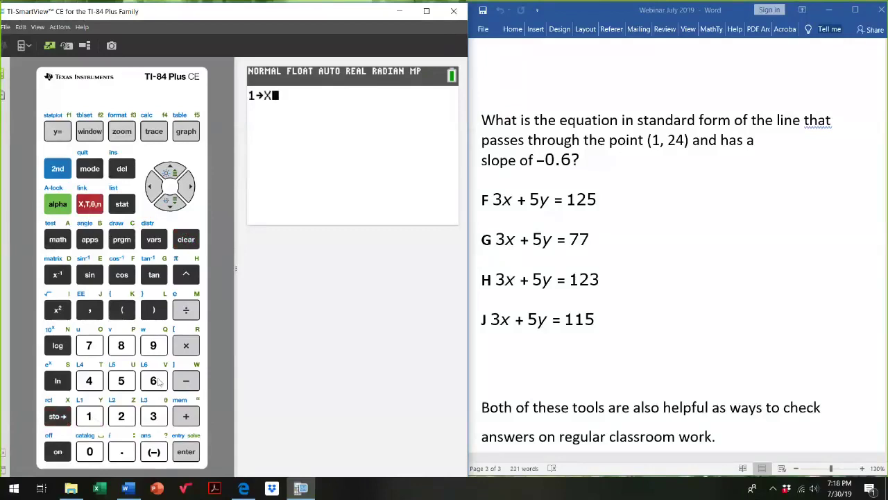
pyautogui.click(197, 454)
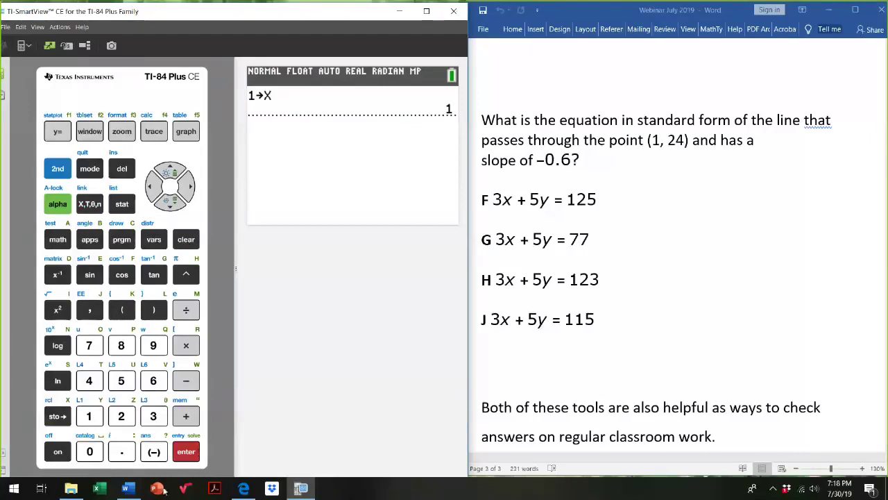
# Store the point's y-coordinate, 24, in the variable Y
pyautogui.write('2')
pyautogui.click(95, 386)
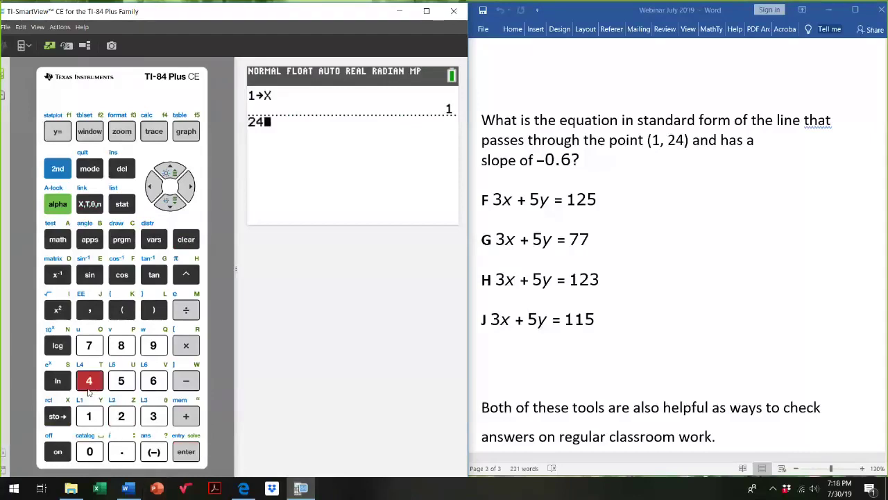
pyautogui.click(57, 417)
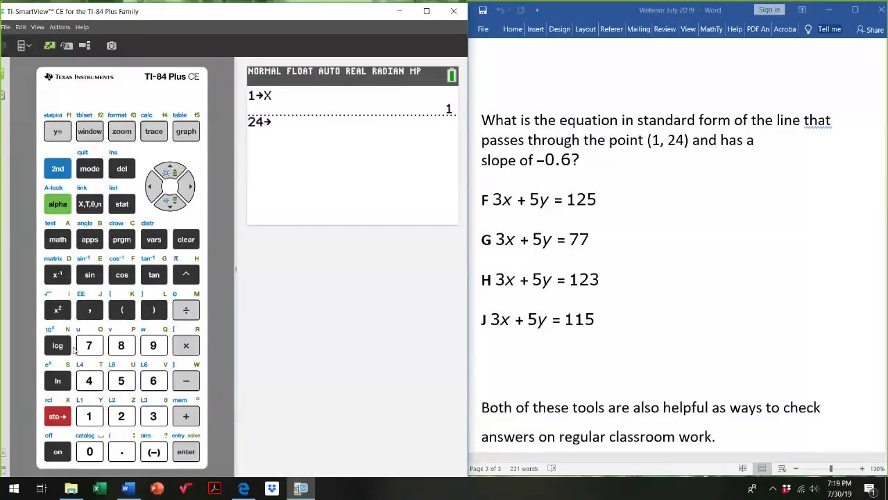
pyautogui.click(62, 210)
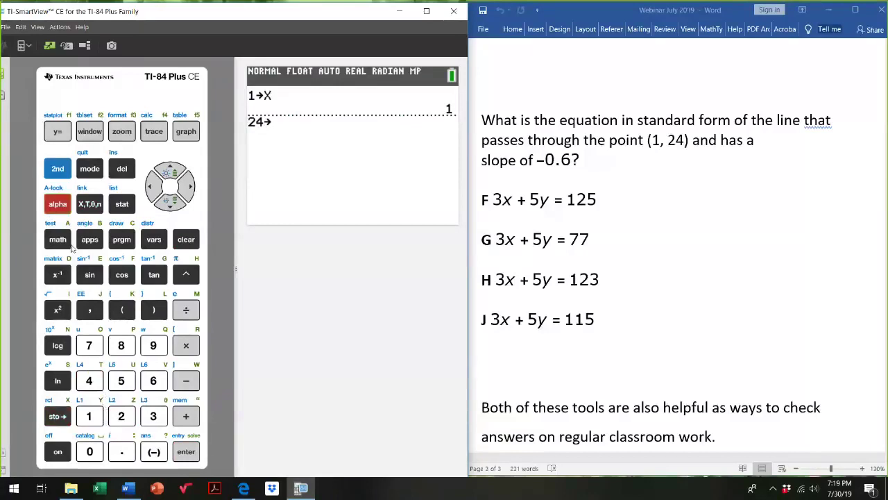
pyautogui.click(99, 415)
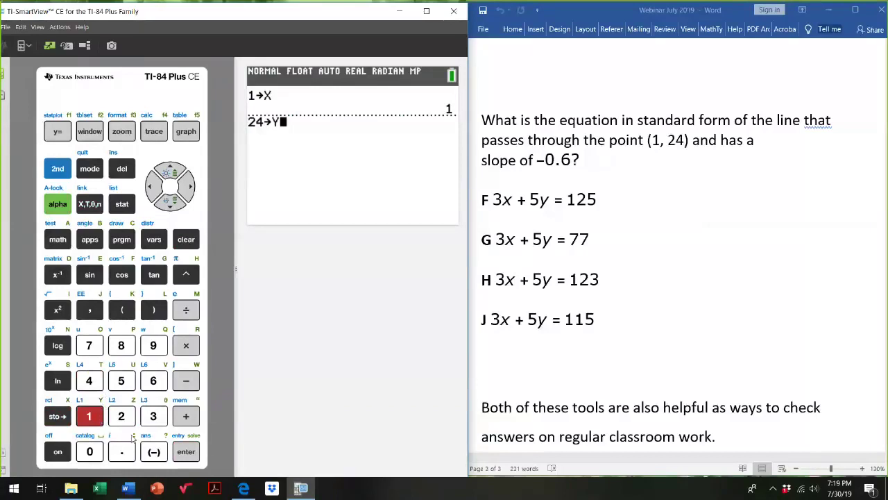
pyautogui.click(184, 454)
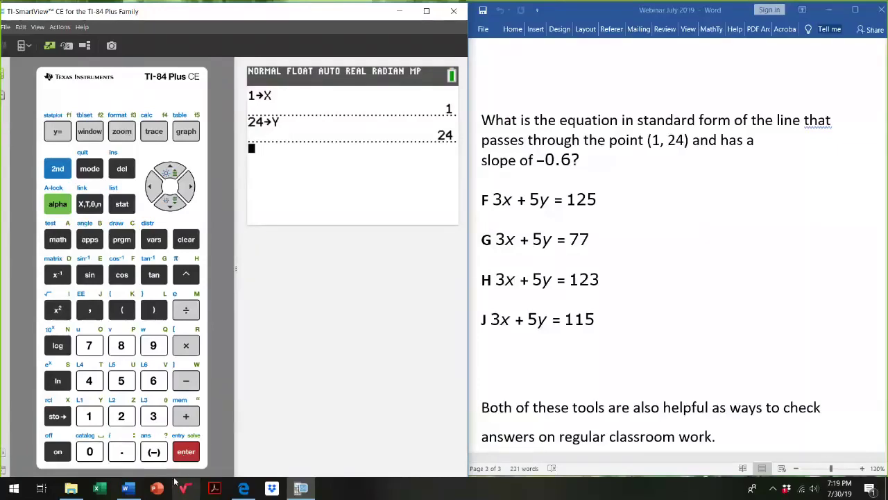
# Evaluate the expression 3X+5Y on the home screen with the stored X and Y values
pyautogui.click(154, 417)
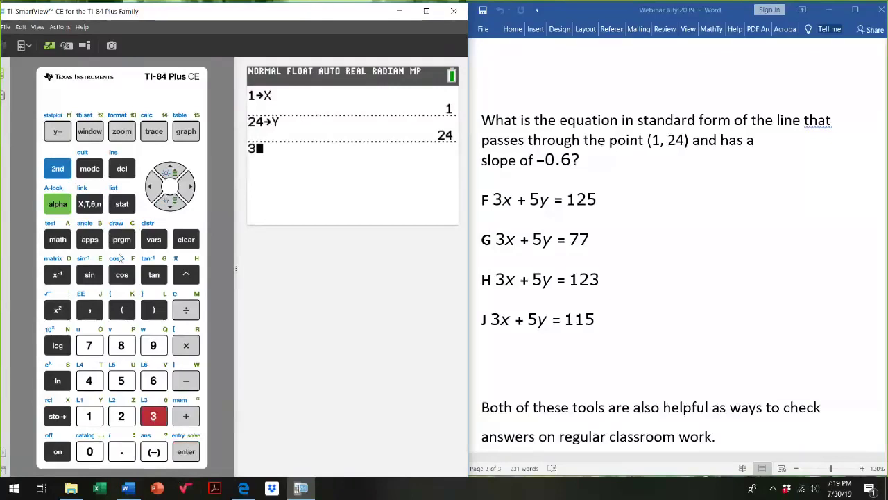
pyautogui.click(89, 203)
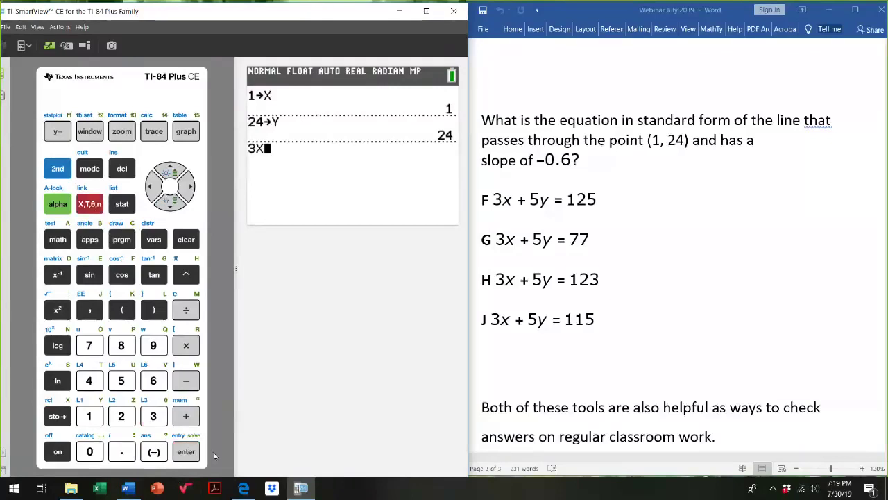
pyautogui.click(186, 416)
pyautogui.click(123, 380)
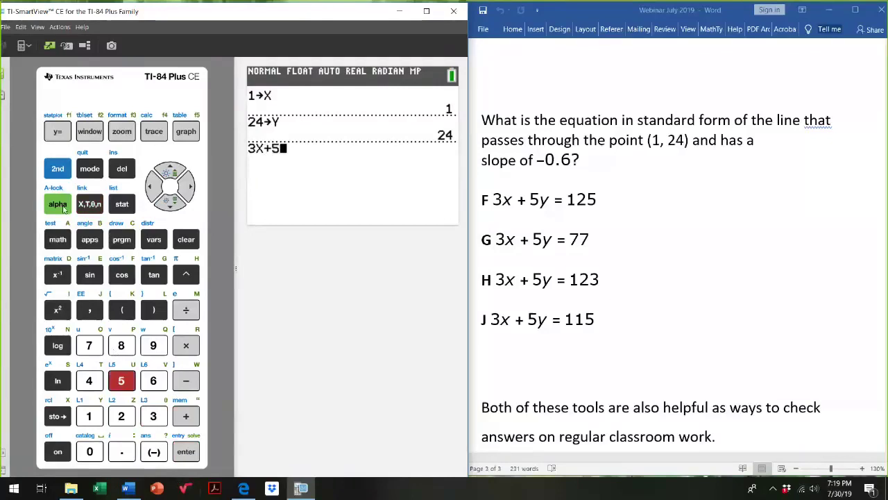
pyautogui.click(58, 203)
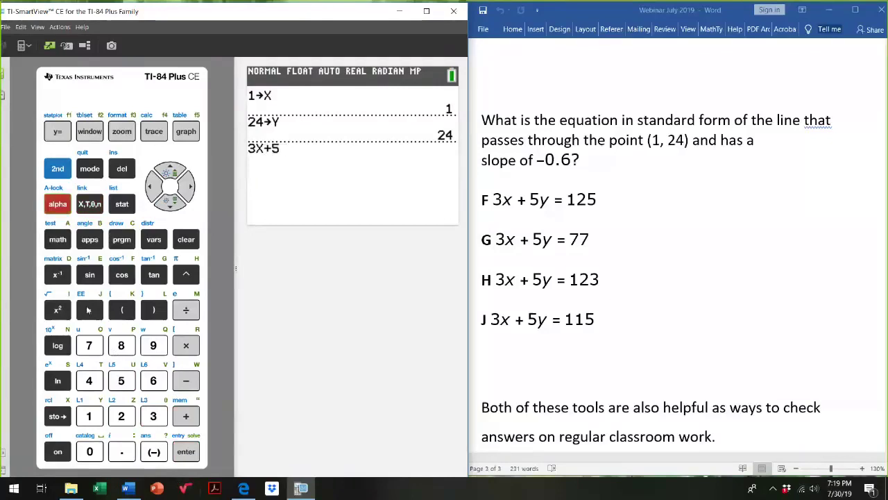
pyautogui.click(97, 416)
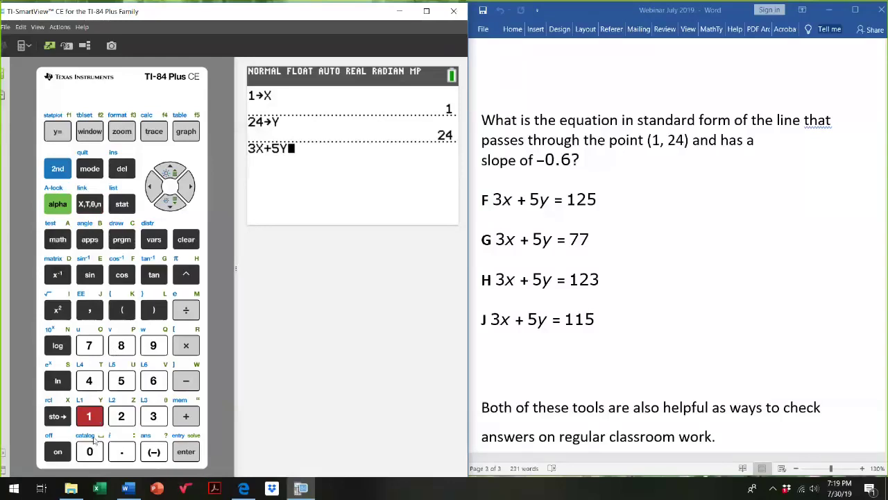
pyautogui.click(184, 452)
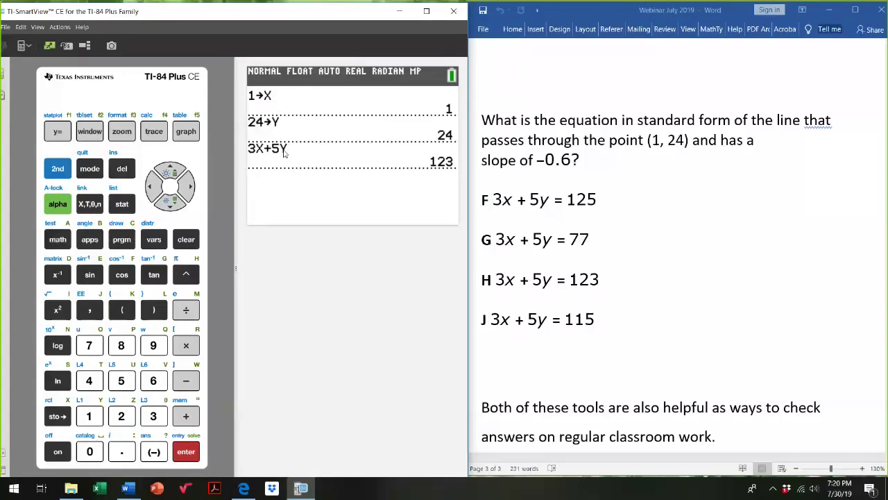
# In the Word document, read the example about checking whether x = -6 solves 3x + 5 = x - 7
pyautogui.click(650, 216)
pyautogui.scroll(-3, 648, 215)
pyautogui.scroll(-4, 647, 215)
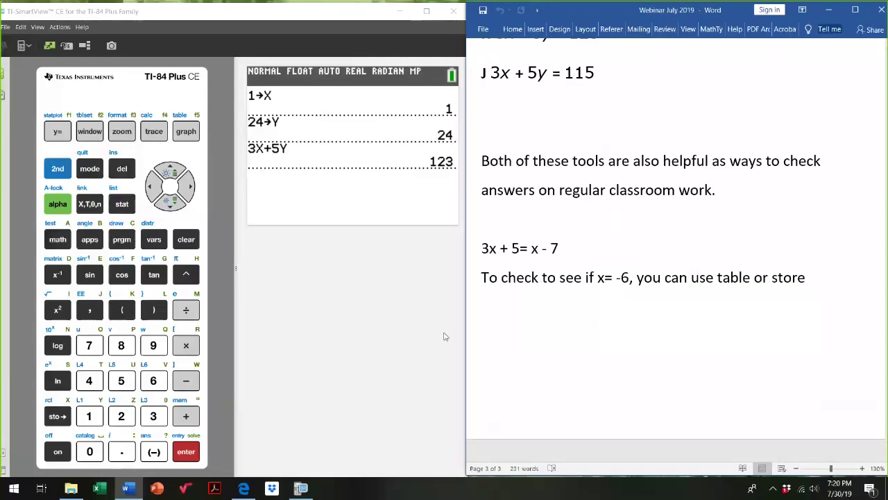
# Clear the calculator's home screen and store the proposed solution, -6, in the variable X
pyautogui.click(186, 240)
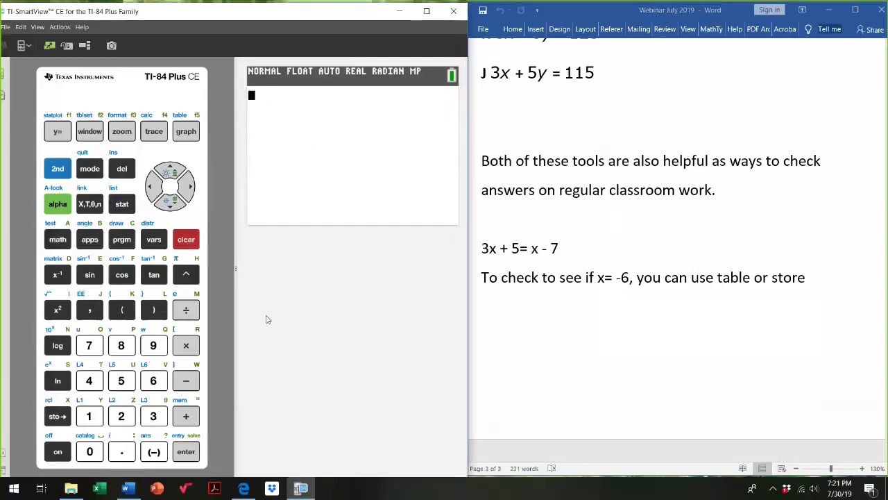
pyautogui.click(148, 453)
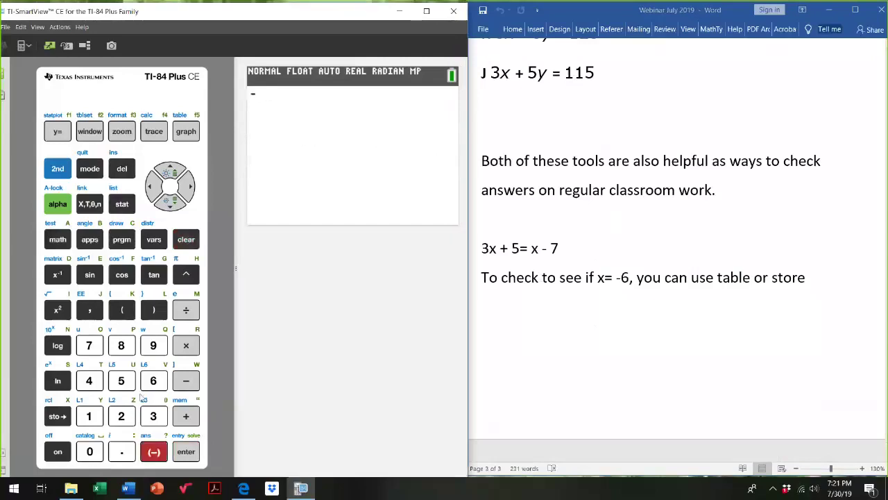
pyautogui.click(153, 381)
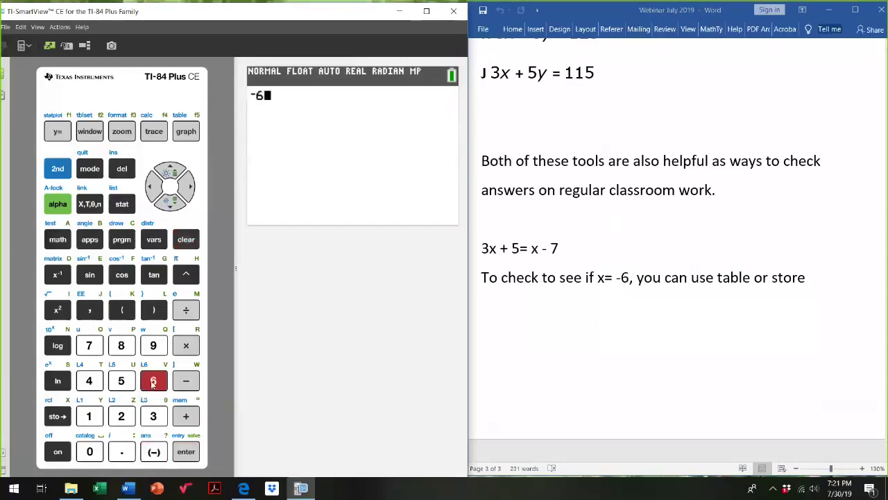
pyautogui.click(56, 418)
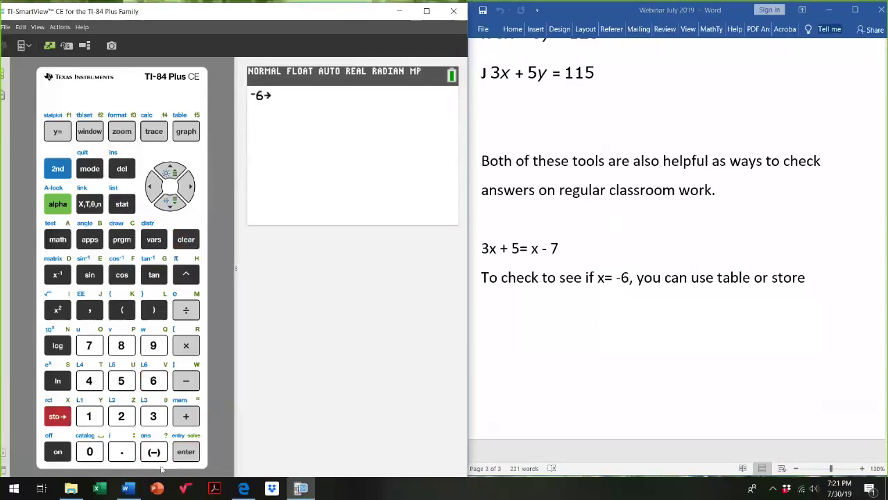
pyautogui.click(90, 204)
pyautogui.click(191, 453)
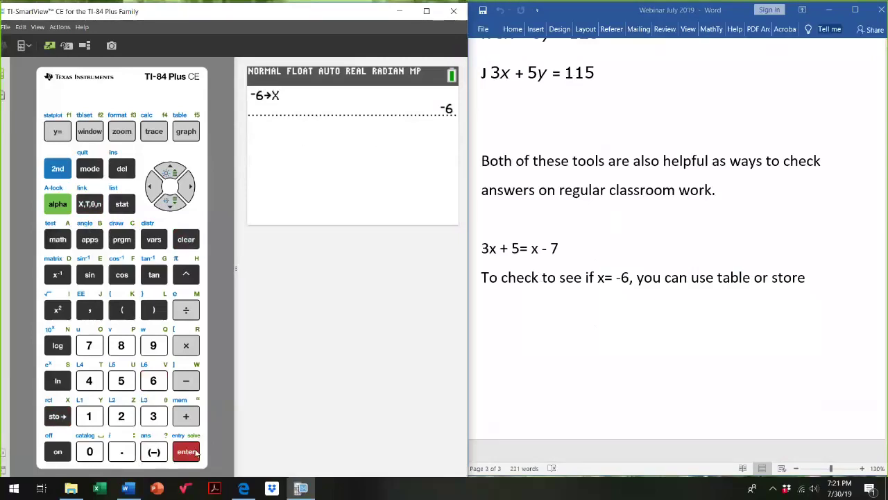
# Evaluate each side of the equation separately, 3X+5 and X-7, on the home screen with the stored X value
pyautogui.write('3')
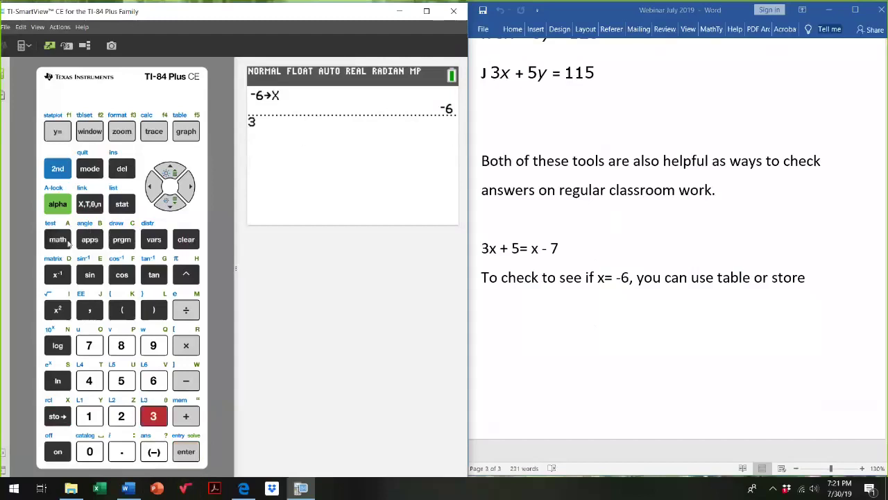
pyautogui.write('x')
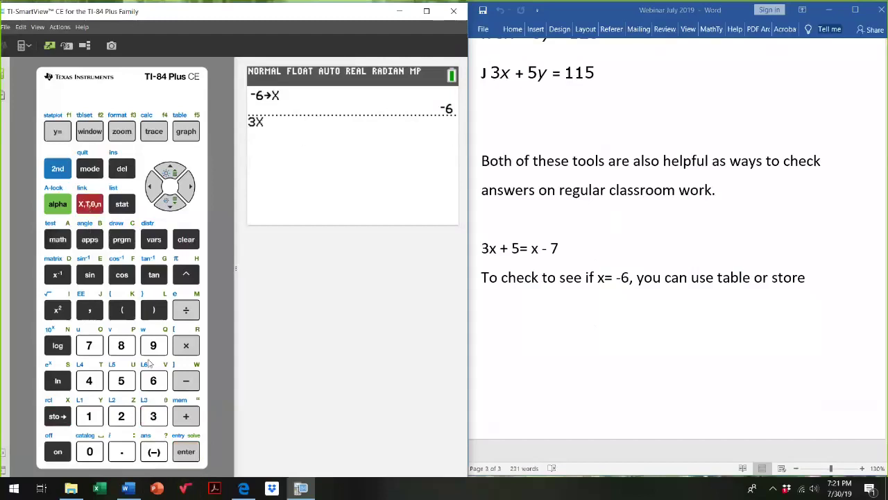
pyautogui.write('+5')
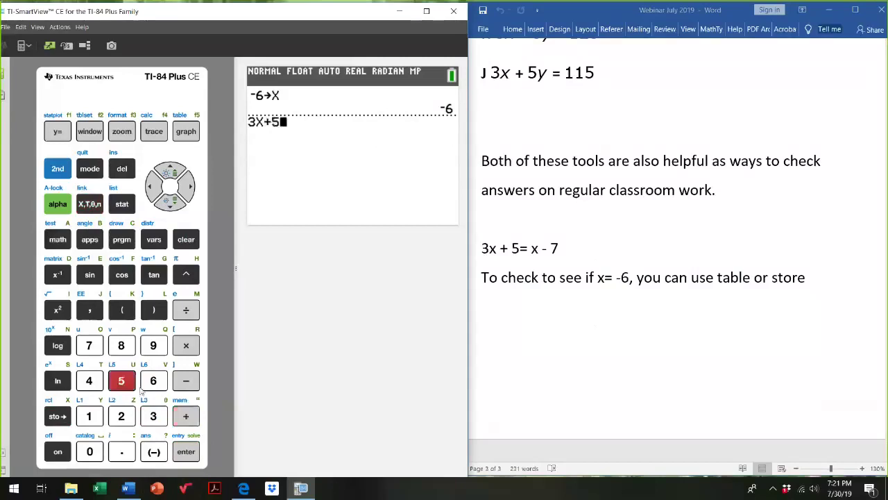
pyautogui.click(189, 457)
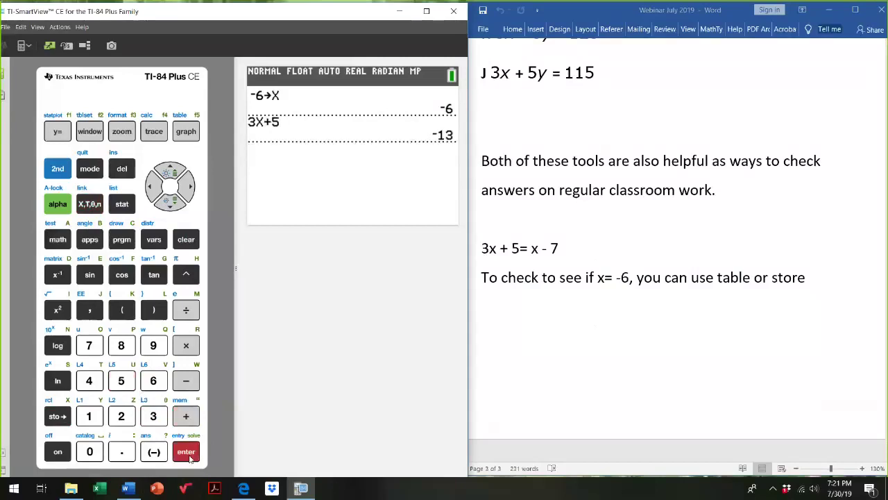
pyautogui.write('x-7')
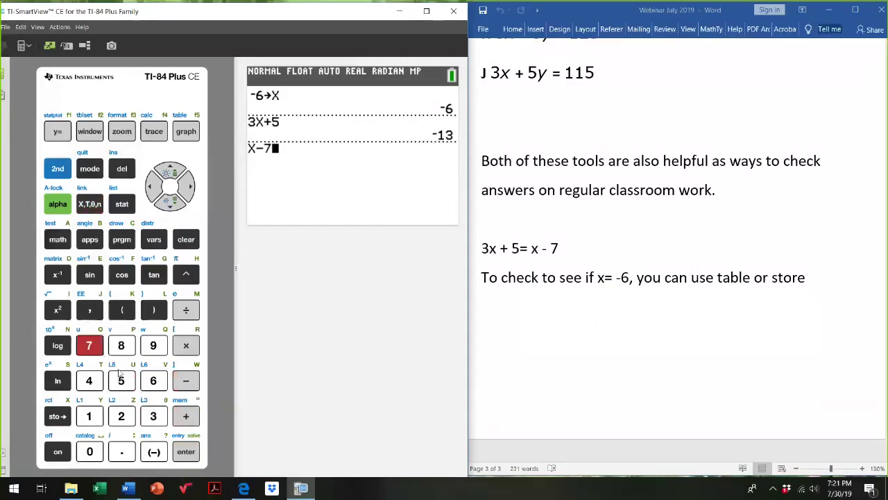
pyautogui.click(186, 455)
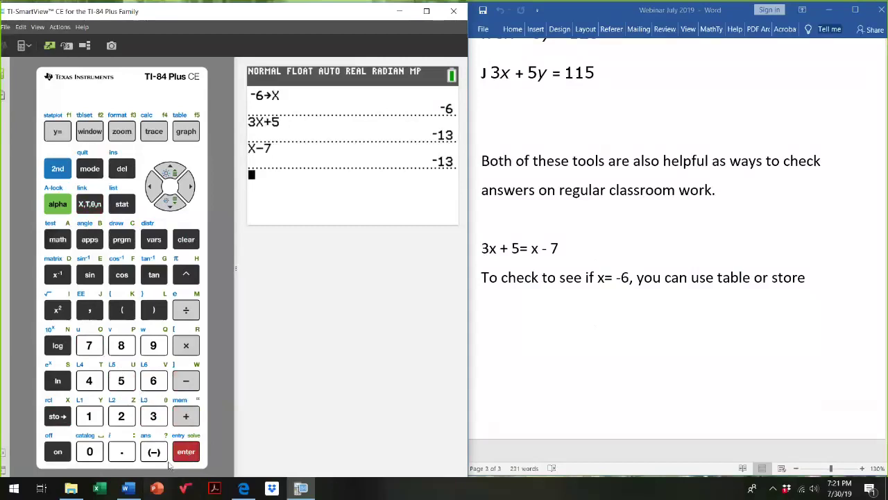
# Evaluate the whole equation 3X+5=X-7 as a logical test on the home screen, using the equality operator
pyautogui.click(154, 416)
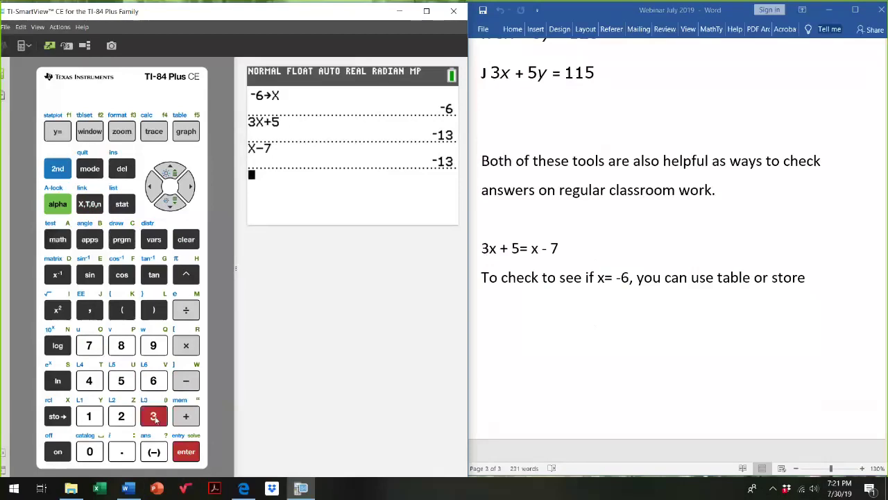
pyautogui.click(93, 205)
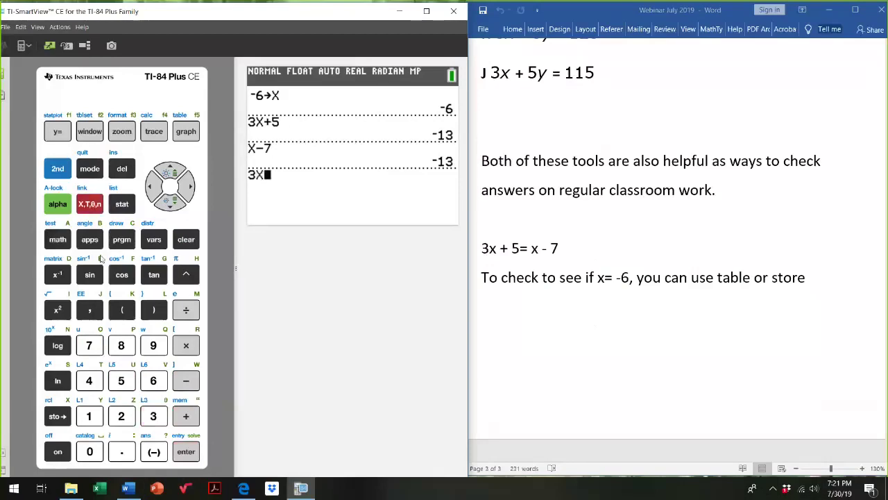
pyautogui.click(186, 417)
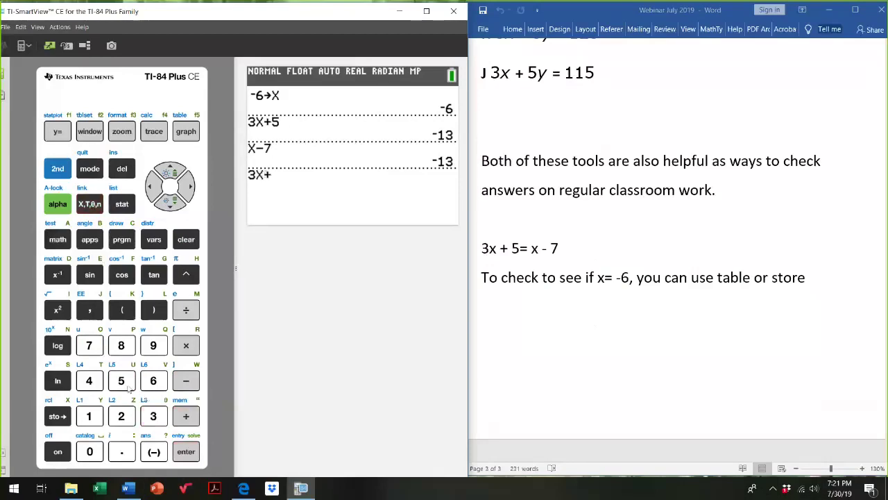
pyautogui.click(129, 388)
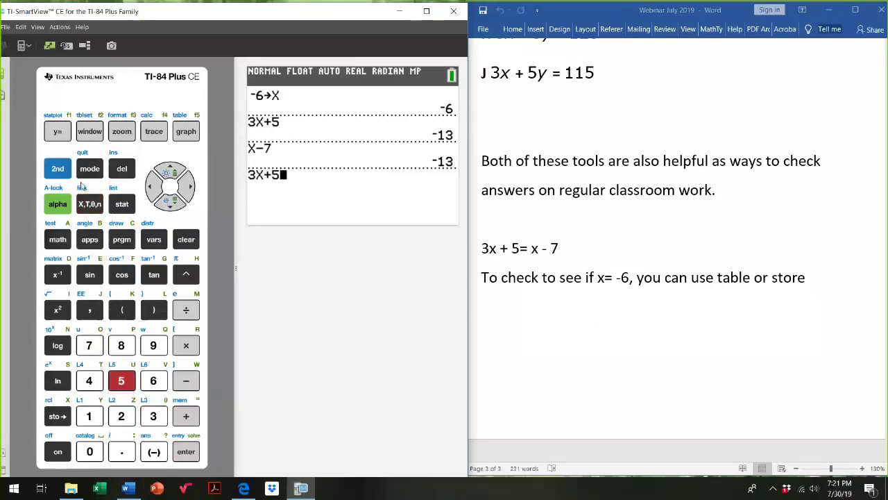
pyautogui.click(52, 225)
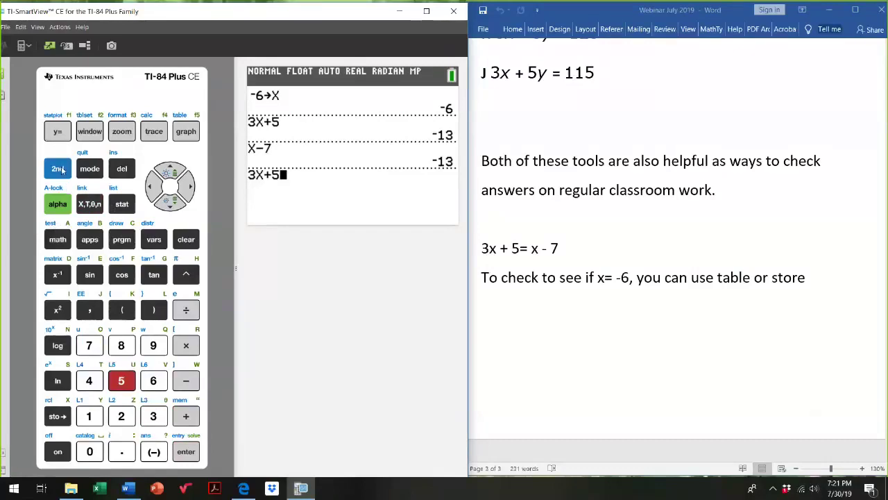
pyautogui.click(61, 238)
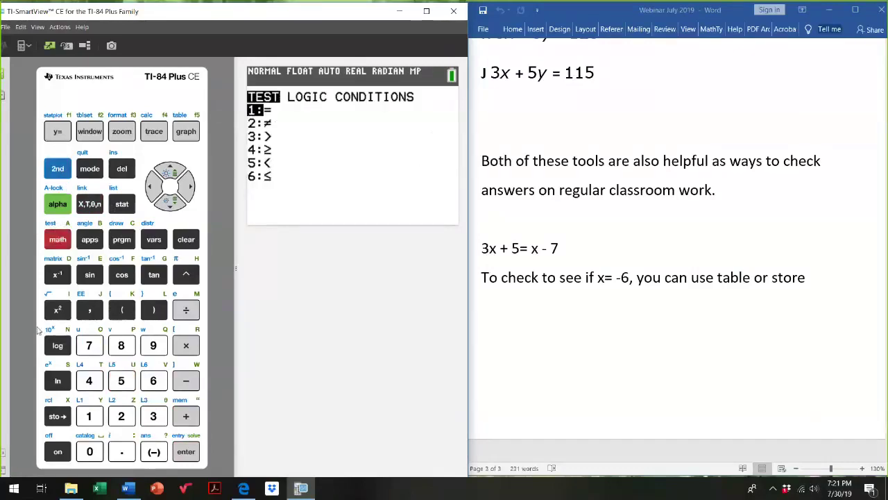
pyautogui.click(188, 453)
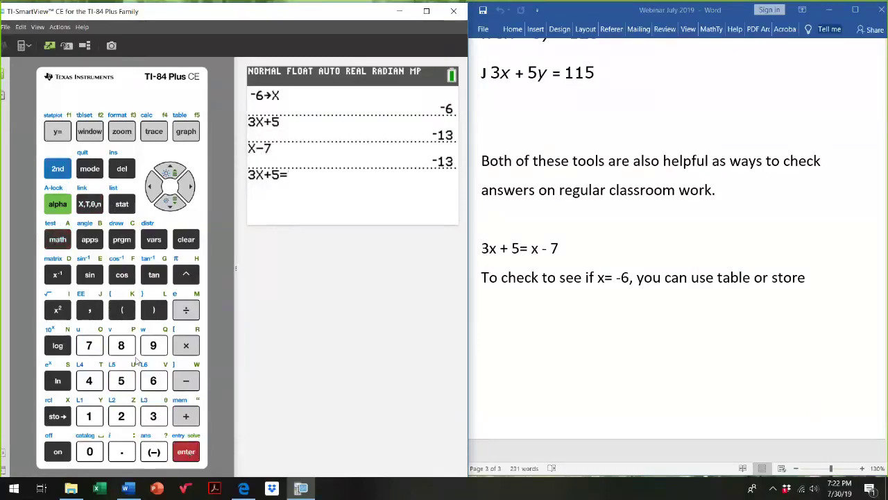
pyautogui.click(89, 203)
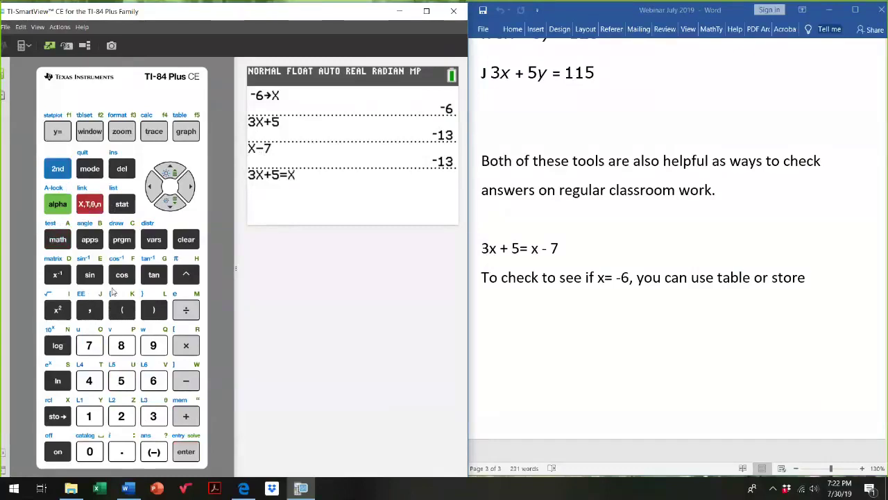
pyautogui.click(187, 382)
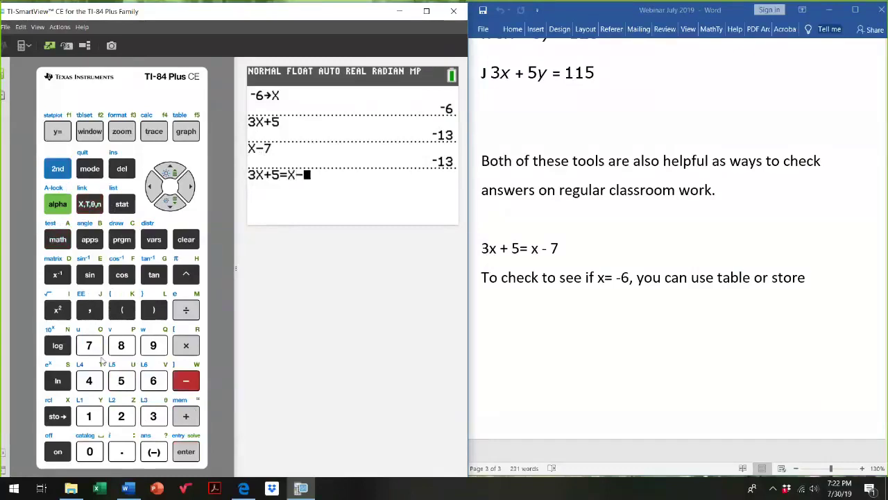
pyautogui.click(90, 345)
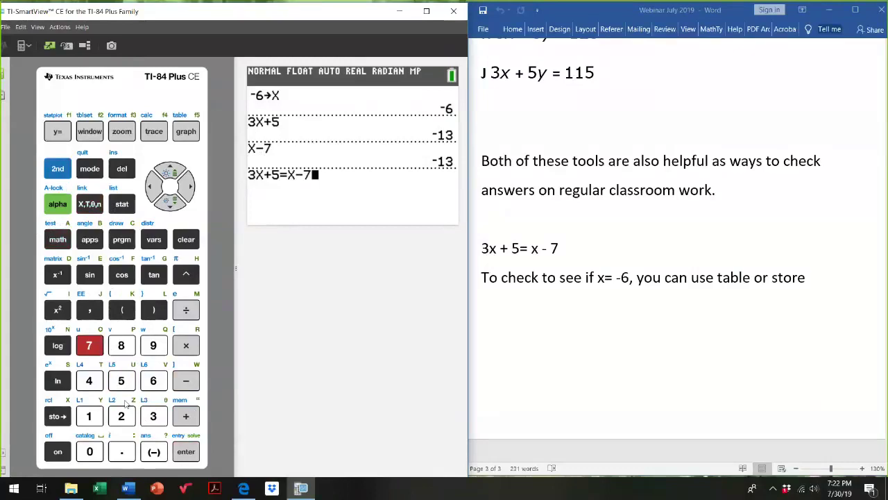
pyautogui.click(185, 451)
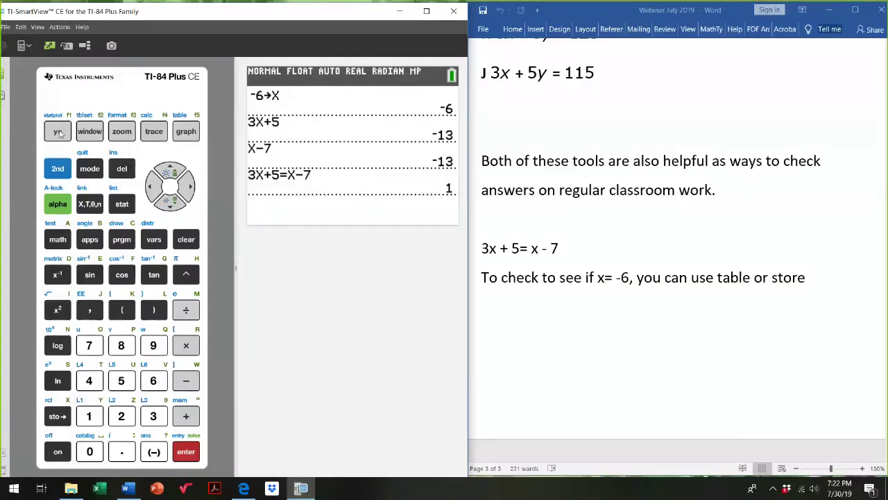
# Enter the two sides of the equation as functions, Y1=3X+5 and Y2=X-7
pyautogui.click(60, 130)
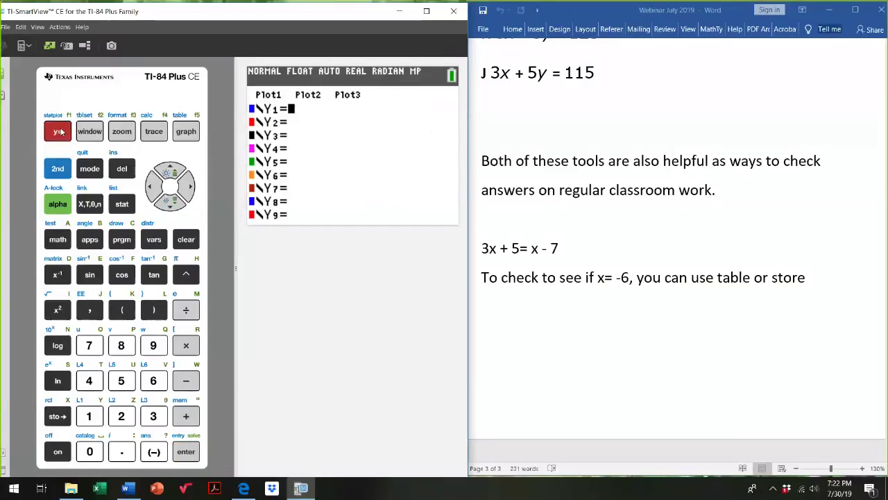
pyautogui.click(154, 416)
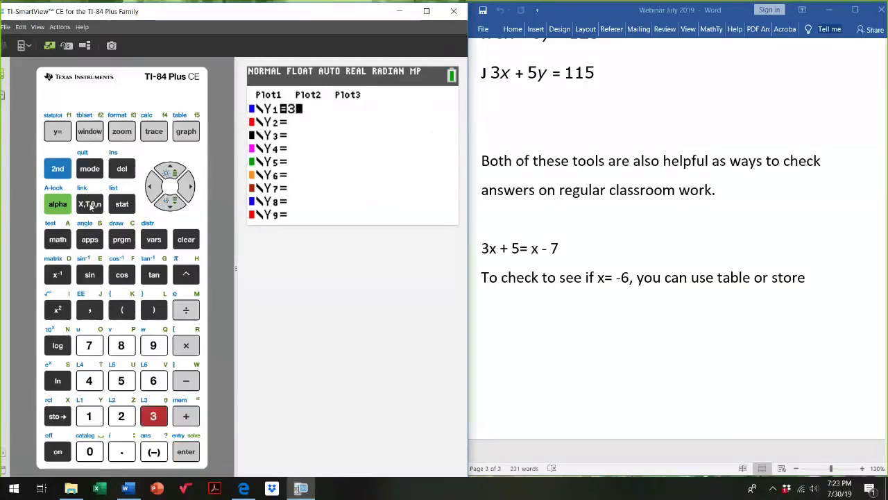
pyautogui.click(91, 208)
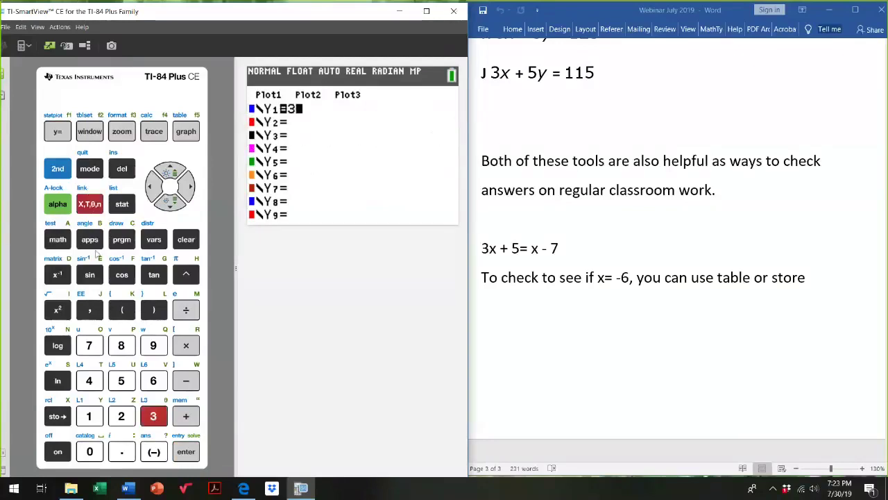
pyautogui.click(186, 416)
pyautogui.click(121, 380)
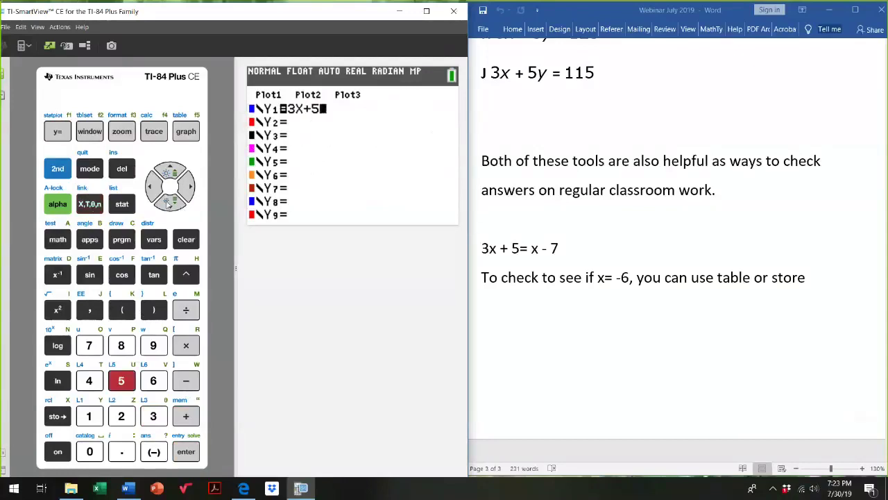
pyautogui.click(90, 204)
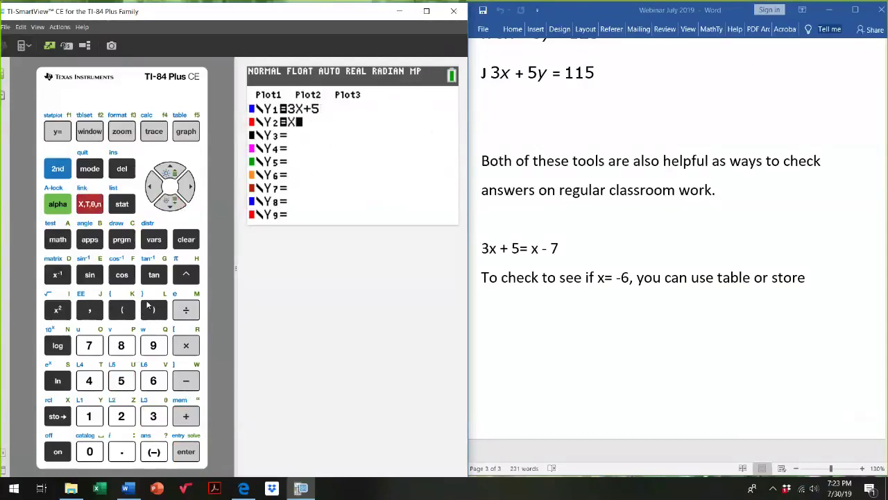
pyautogui.click(185, 381)
pyautogui.click(91, 346)
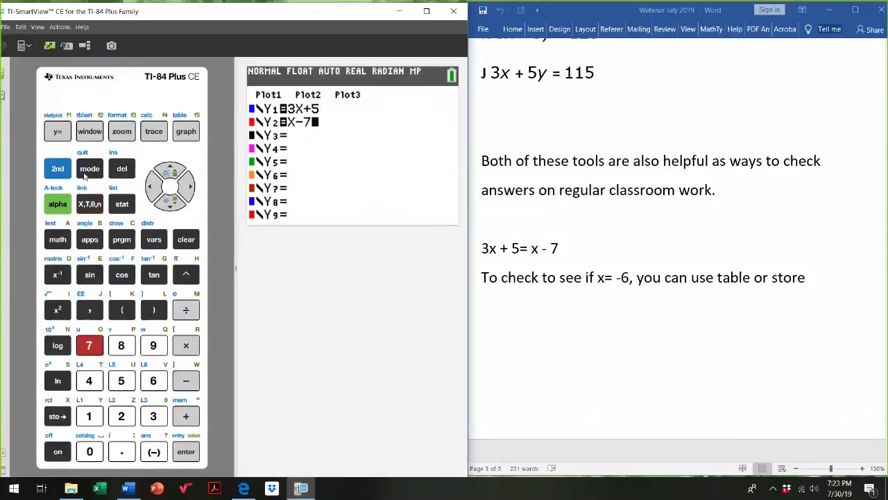
# Display the function table and replace its existing X entry with -6
pyautogui.click(58, 169)
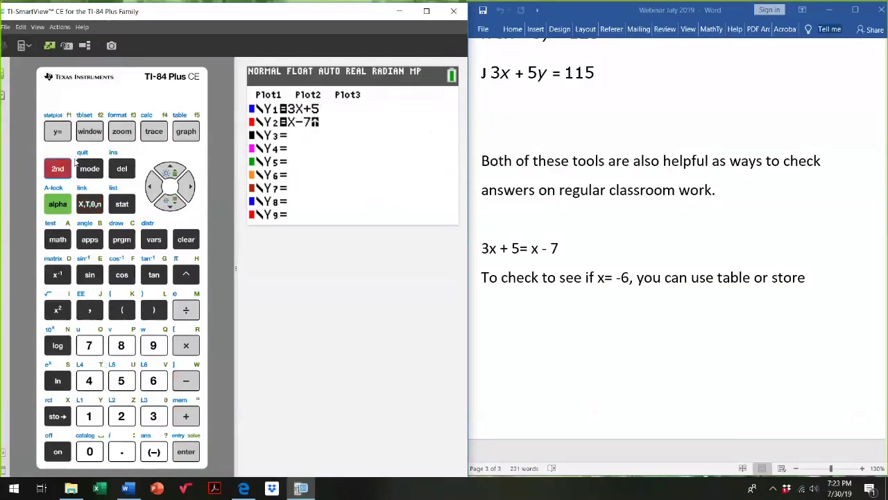
pyautogui.click(193, 130)
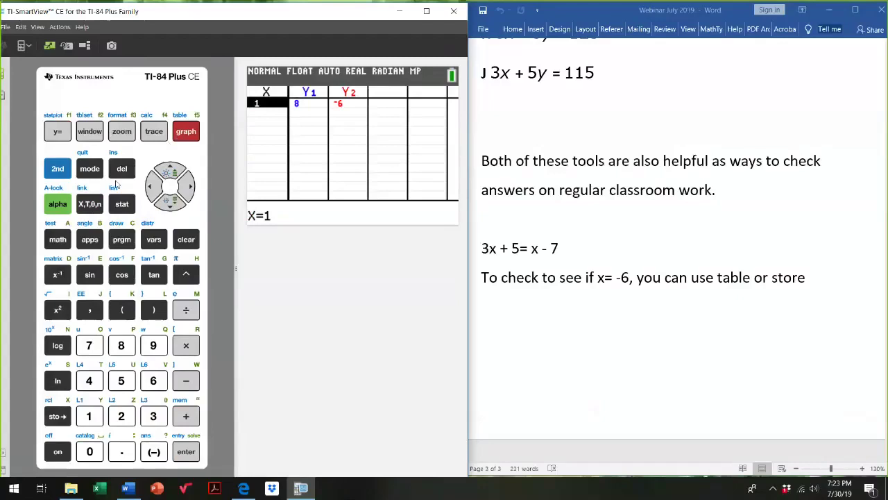
pyautogui.click(122, 169)
pyautogui.click(154, 451)
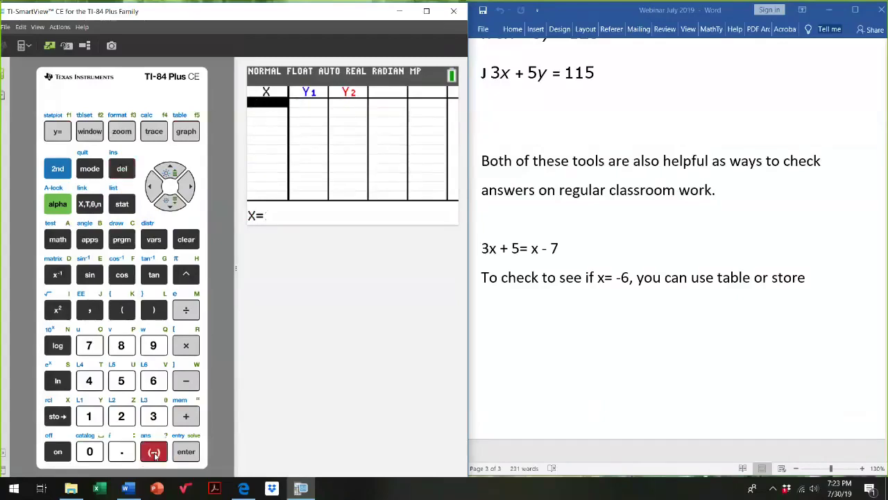
pyautogui.click(154, 381)
pyautogui.click(186, 451)
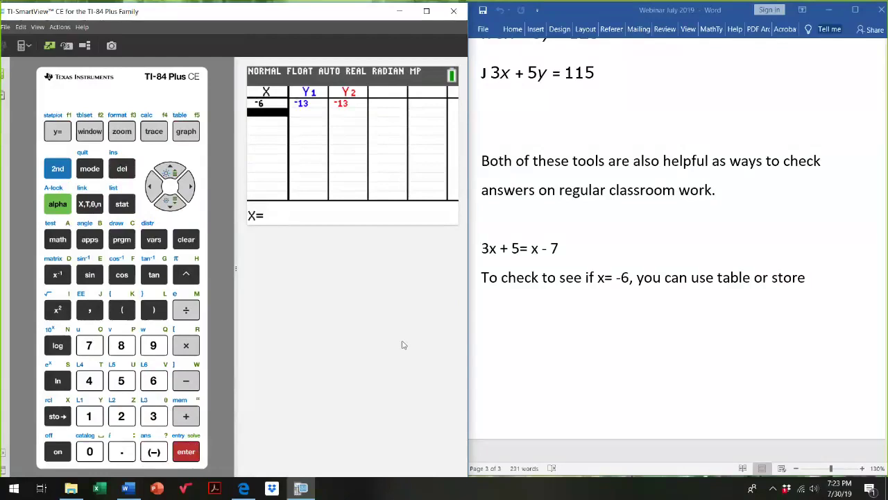
# Review the Indpnt and Depend options in the table setup, leaving Indpnt on Ask and Depend on Auto
pyautogui.click(61, 174)
pyautogui.click(95, 133)
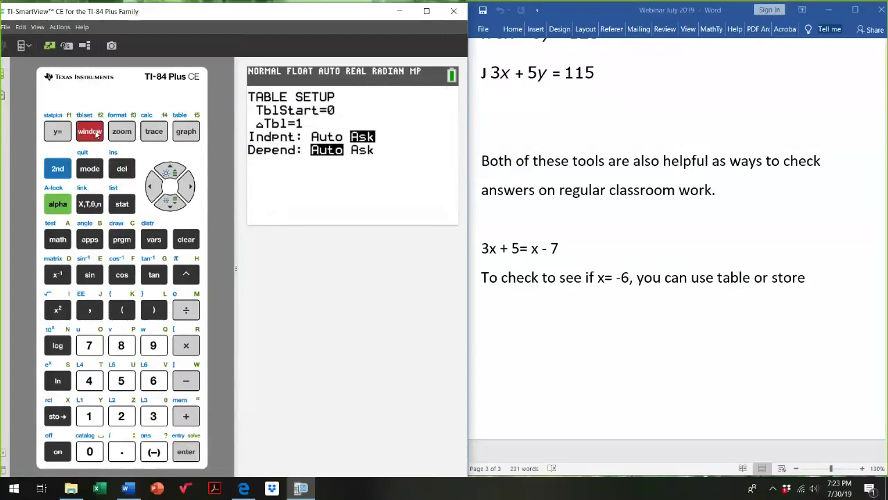
pyautogui.click(167, 202)
pyautogui.click(167, 202)
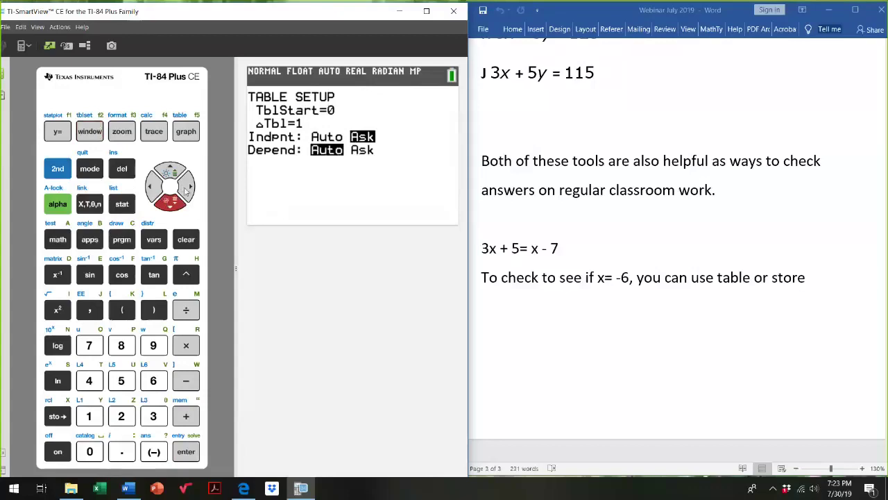
pyautogui.click(187, 187)
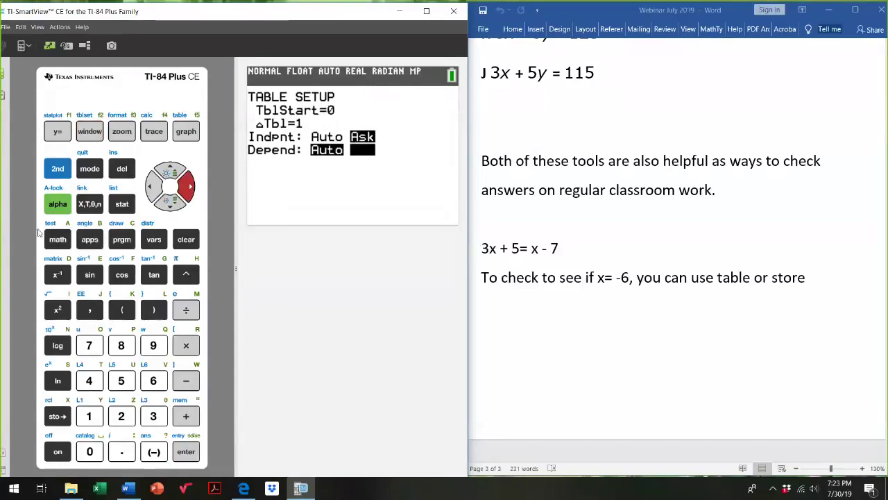
pyautogui.click(169, 171)
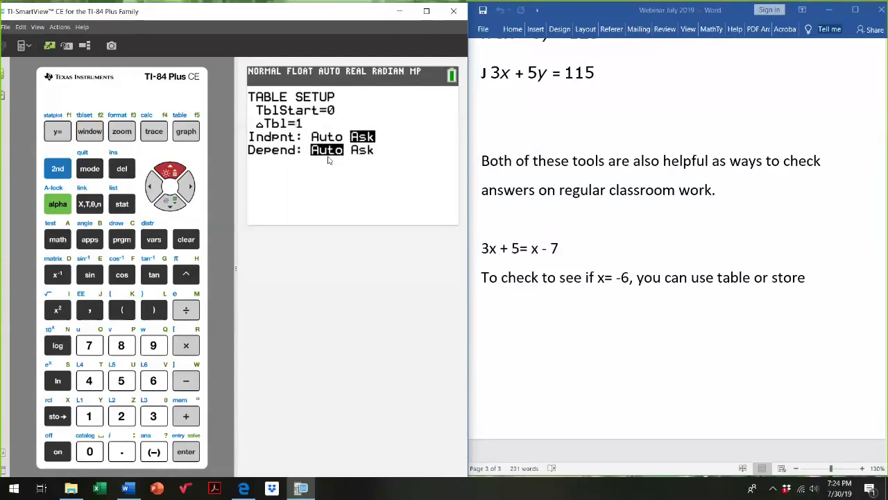
# Review the entered functions Y1 and Y2, and return to the home screen calculations
pyautogui.click(57, 134)
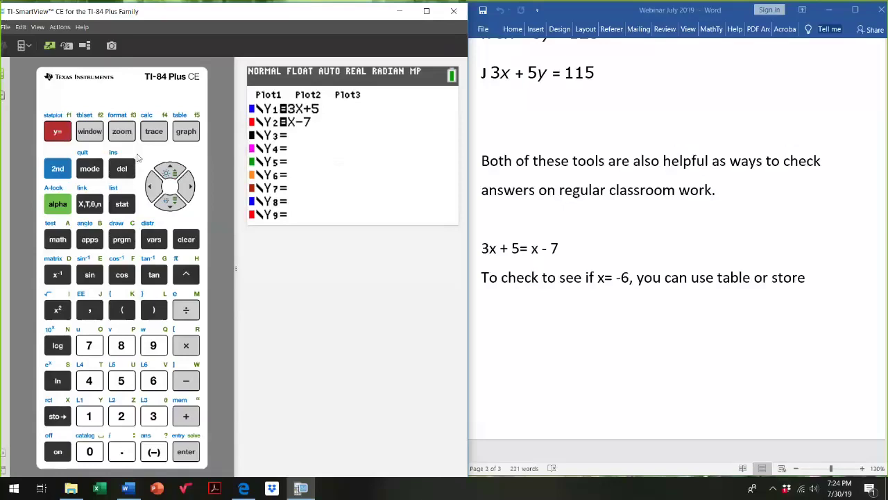
pyautogui.click(70, 174)
pyautogui.click(90, 169)
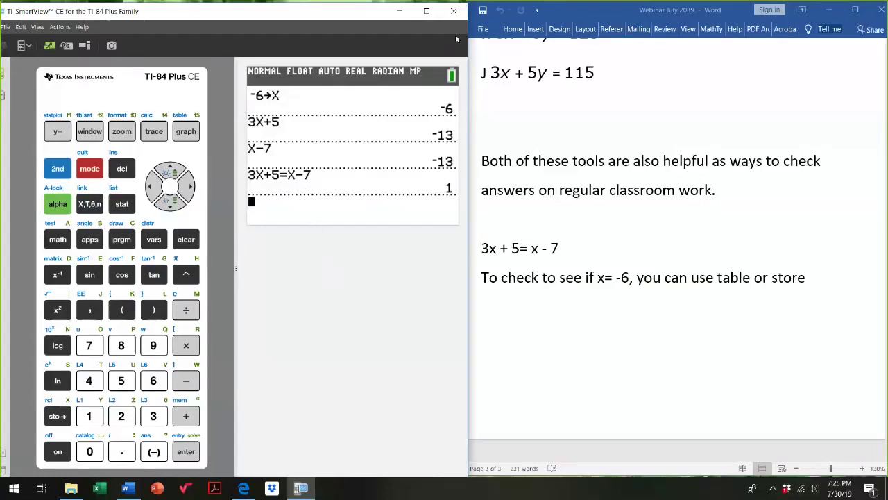
pyautogui.click(477, 45)
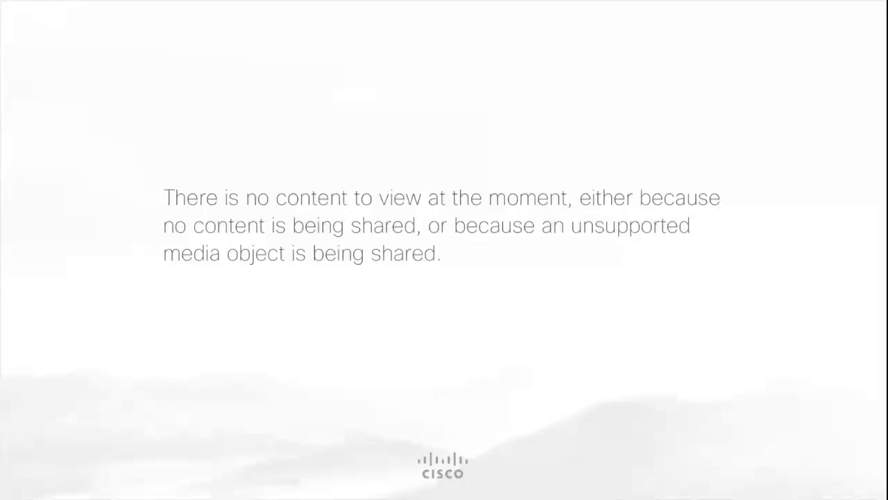
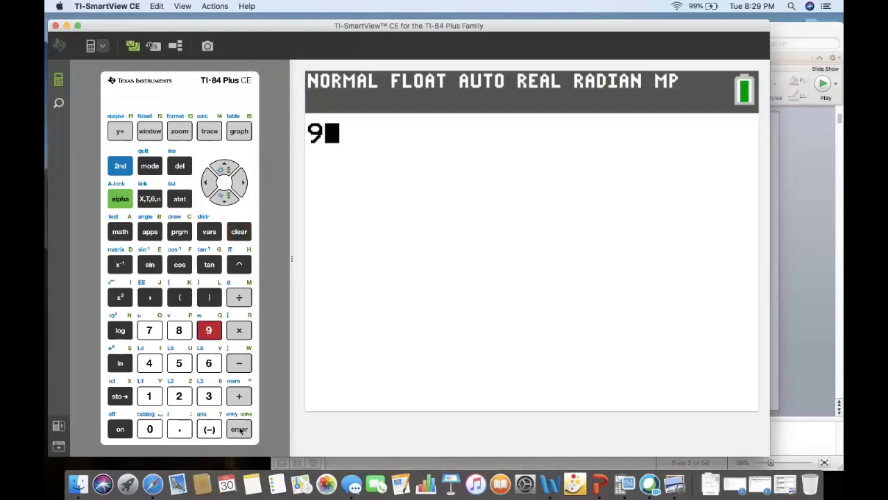
# Generate a home screen sequence starting at 9 by evaluating Ans+3 twice
pyautogui.click(239, 429)
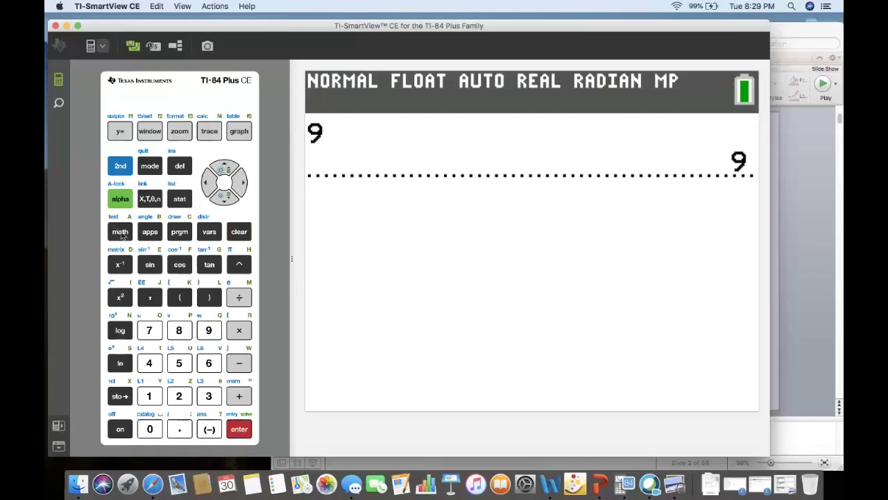
pyautogui.click(237, 396)
pyautogui.click(208, 396)
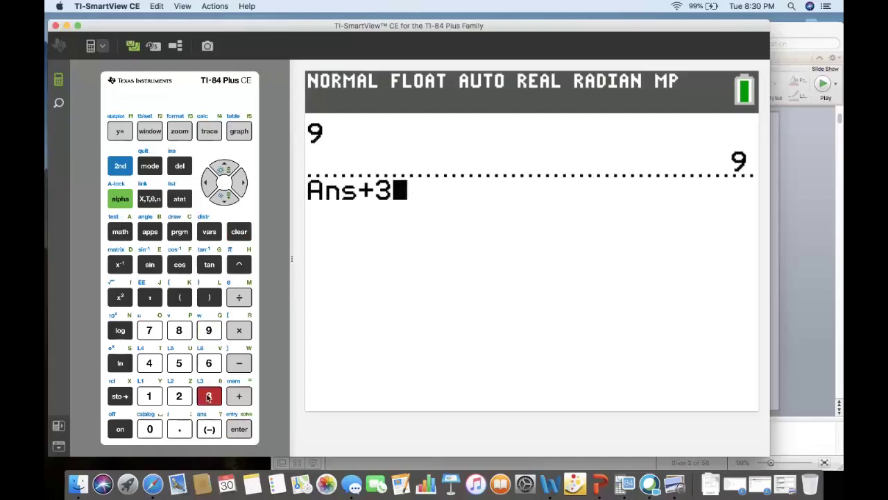
pyautogui.click(237, 430)
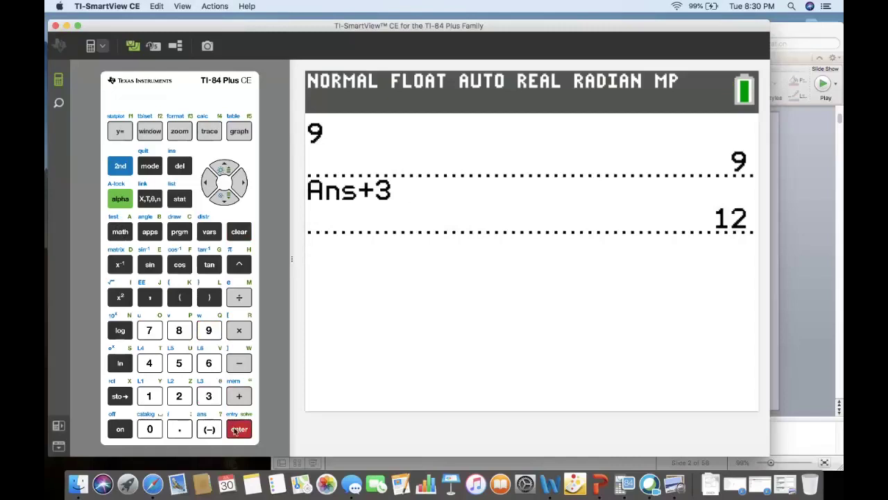
pyautogui.click(234, 428)
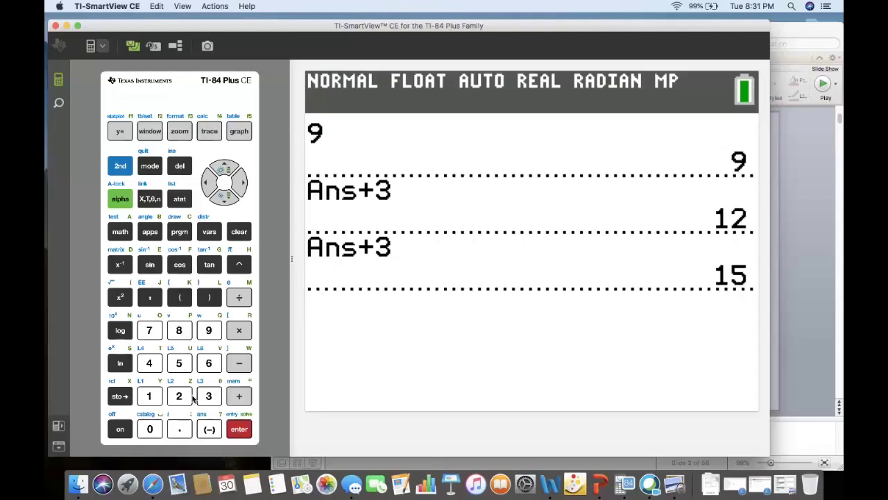
# Generate a second home screen sequence starting at 8 by evaluating (Ans*2+6) twice
pyautogui.click(179, 332)
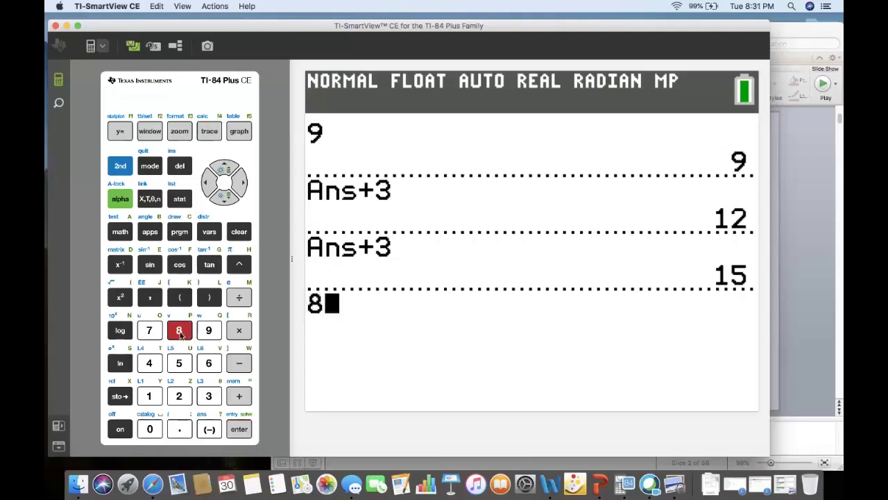
pyautogui.click(236, 429)
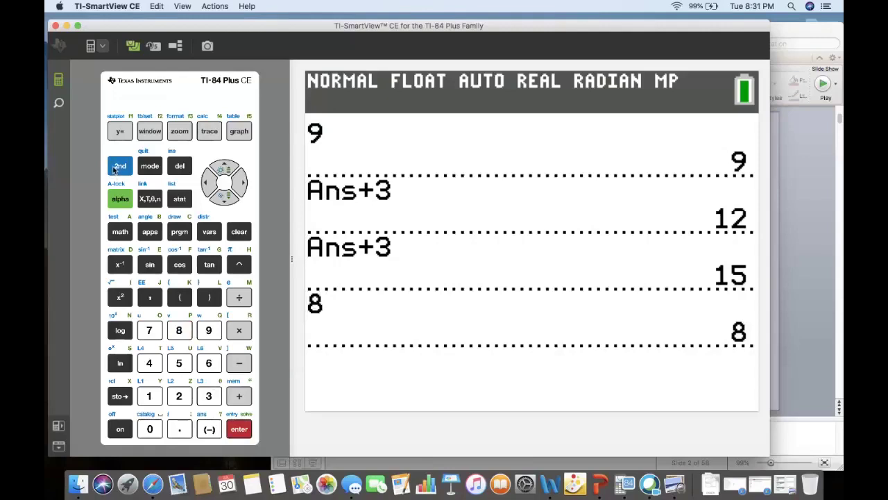
pyautogui.click(178, 298)
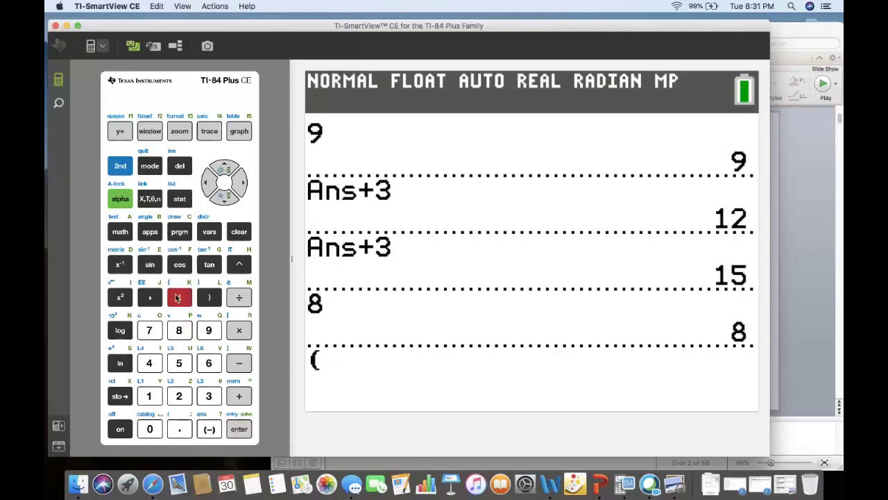
pyautogui.click(121, 174)
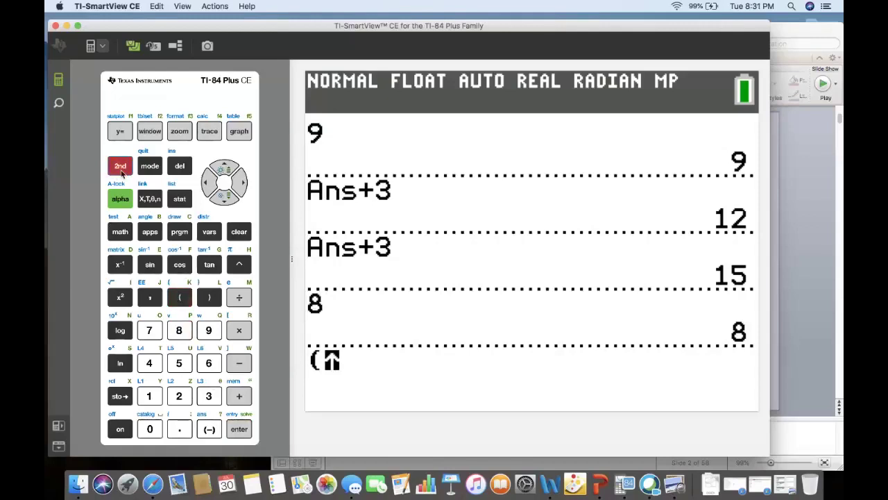
pyautogui.click(208, 430)
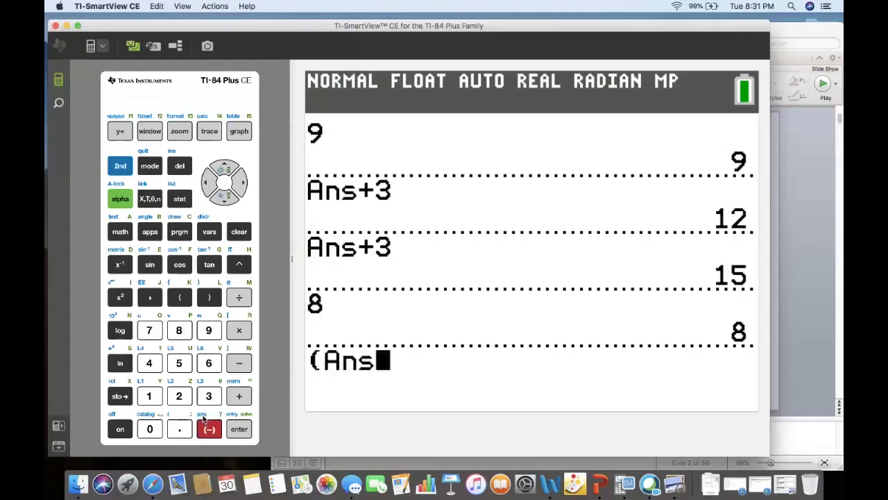
pyautogui.click(237, 331)
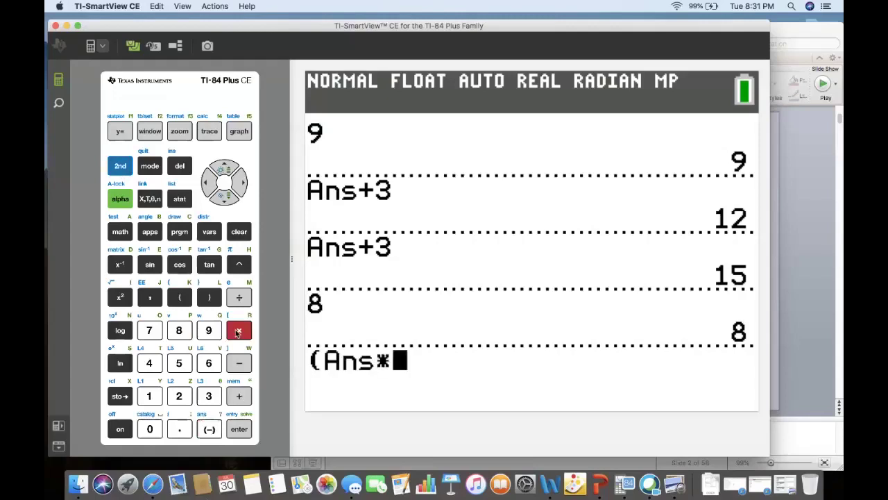
pyautogui.click(179, 396)
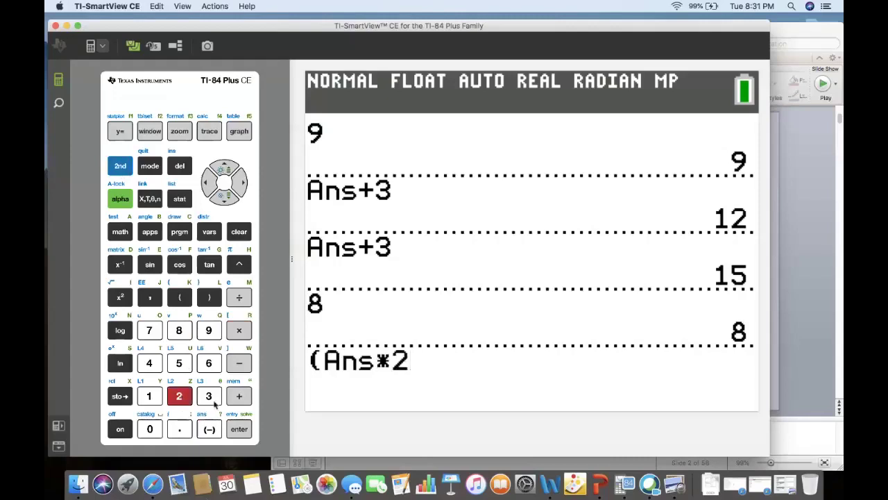
pyautogui.click(239, 395)
pyautogui.click(208, 363)
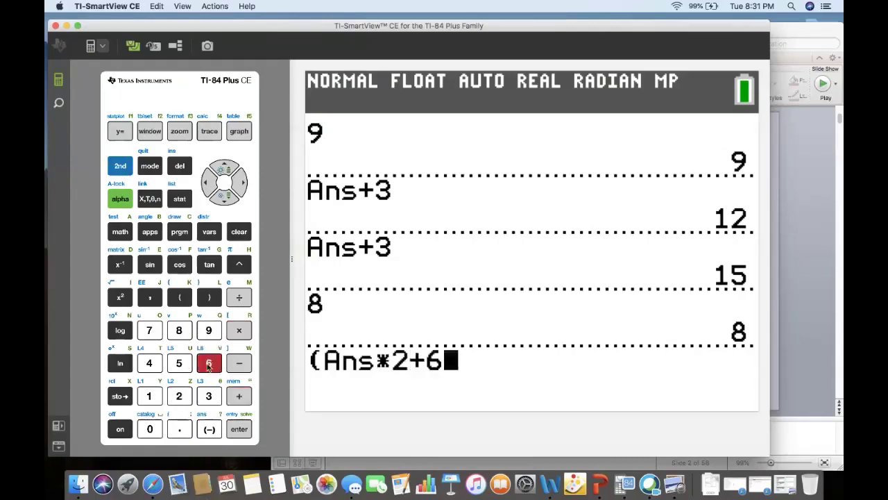
pyautogui.click(211, 299)
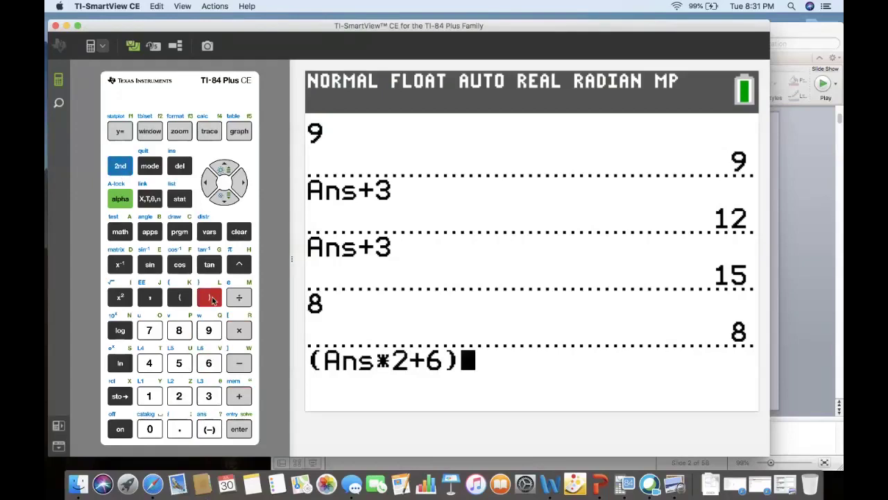
pyautogui.press('Return')
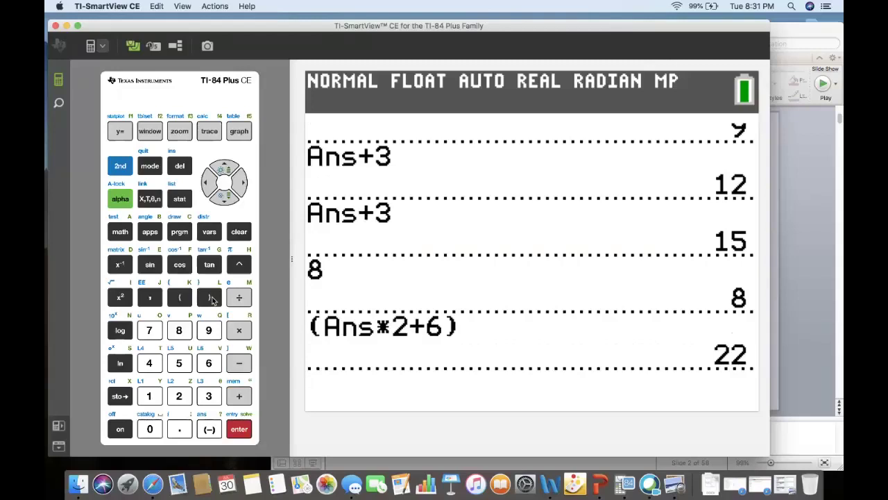
pyautogui.press('Return')
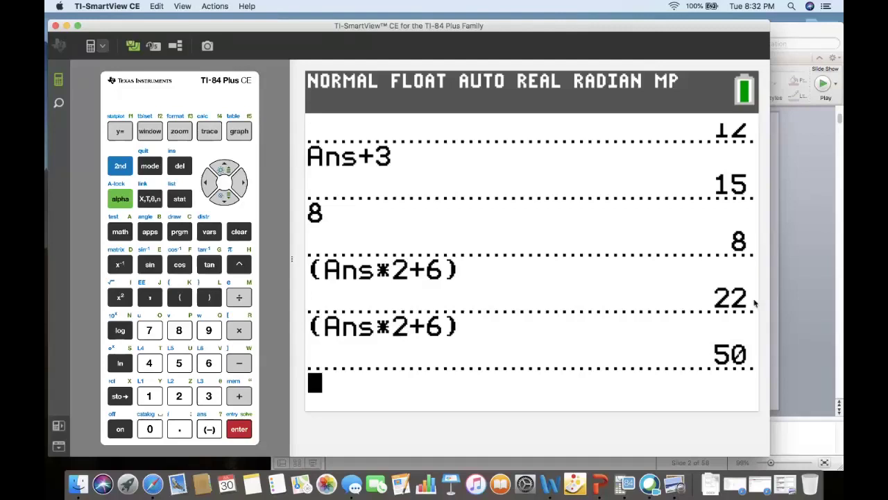
# Switch to the PowerPoint presentation and advance to slide 5, the NEXT - NOW example with a braced list
pyautogui.press('super+Tab')
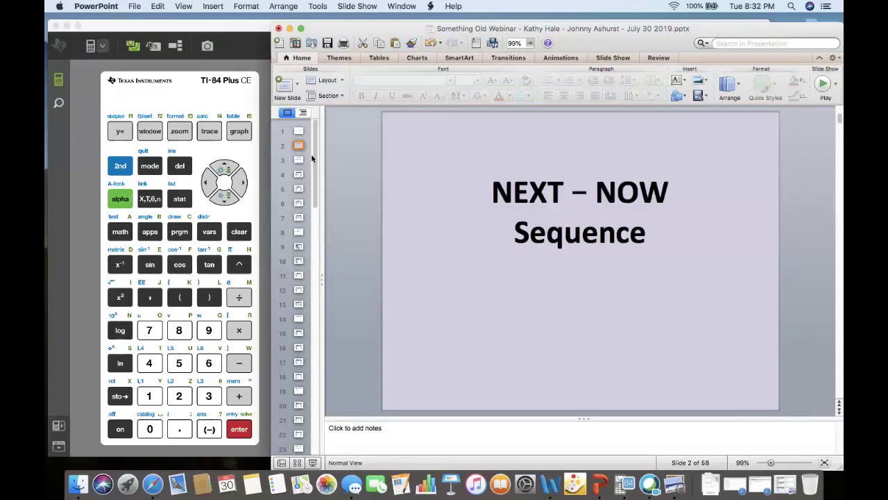
pyautogui.press('Down')
pyautogui.press('Down')
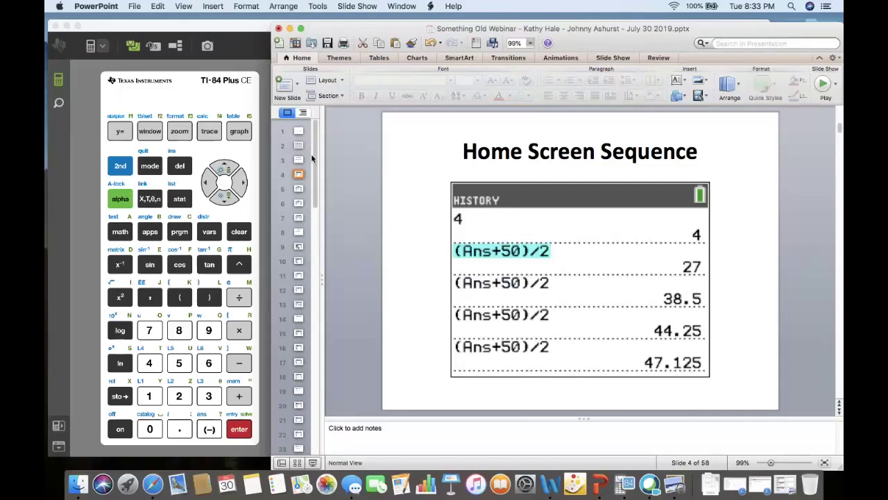
pyautogui.press('Down')
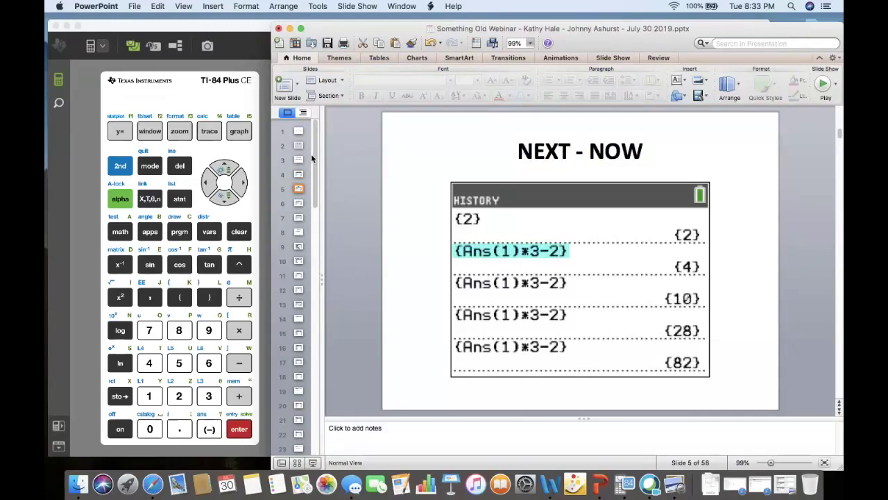
# Switch to TI-SmartView CE, clear the home screen and enter the starting list {0,2}
pyautogui.click(215, 68)
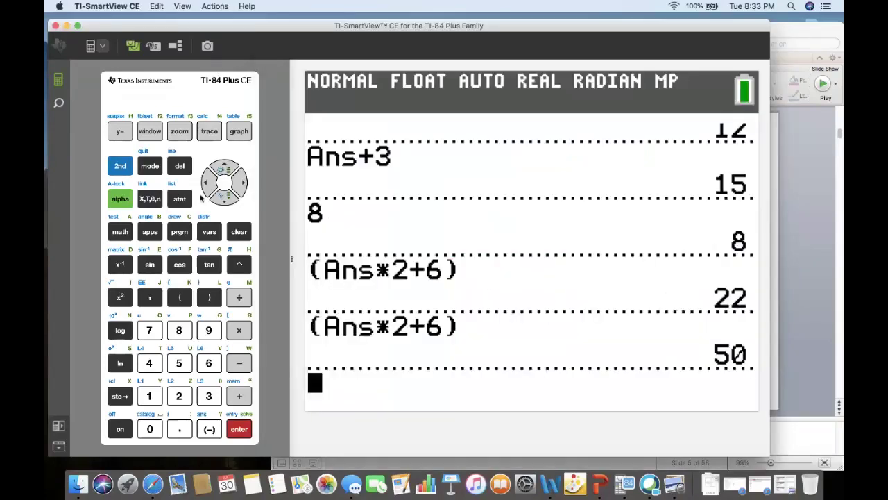
pyautogui.click(238, 233)
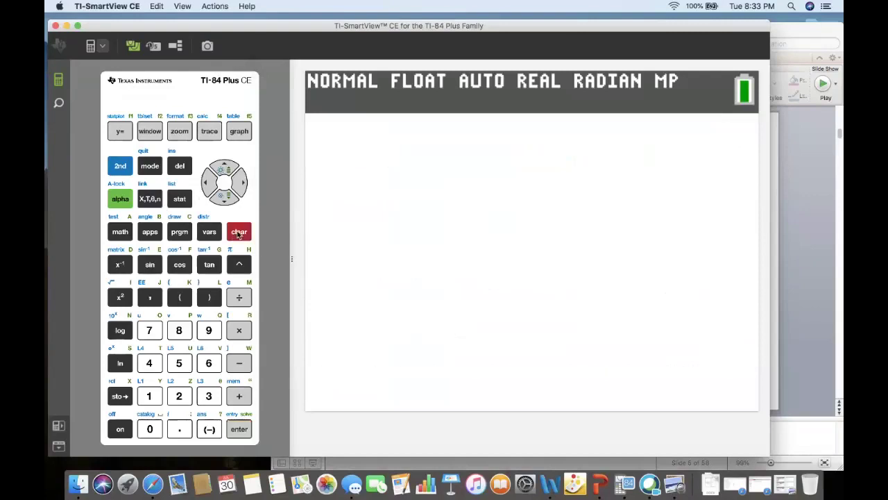
pyautogui.click(120, 166)
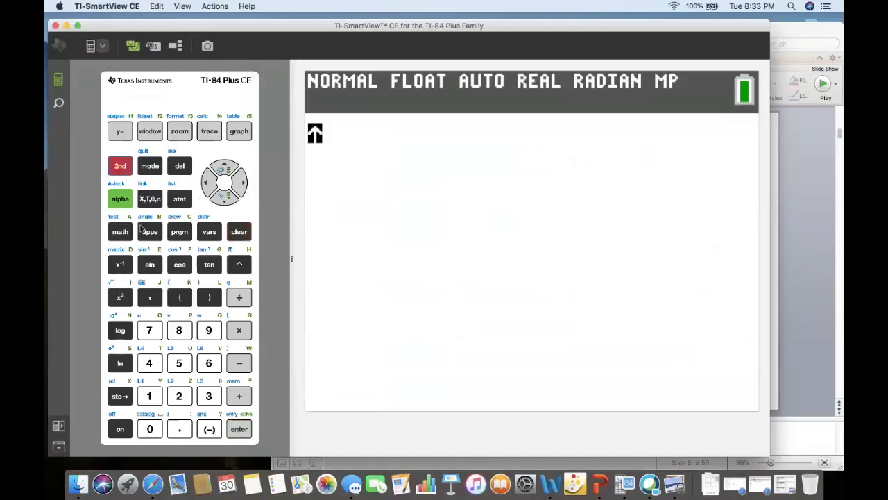
pyautogui.click(179, 297)
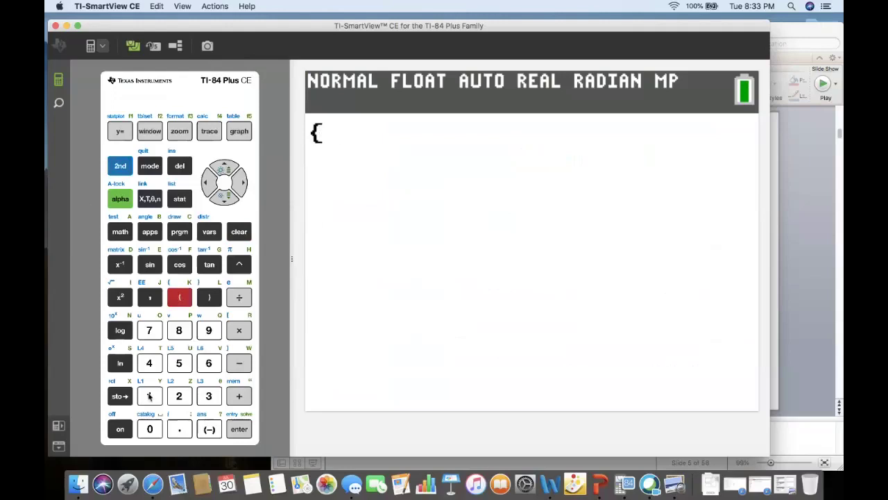
pyautogui.click(150, 428)
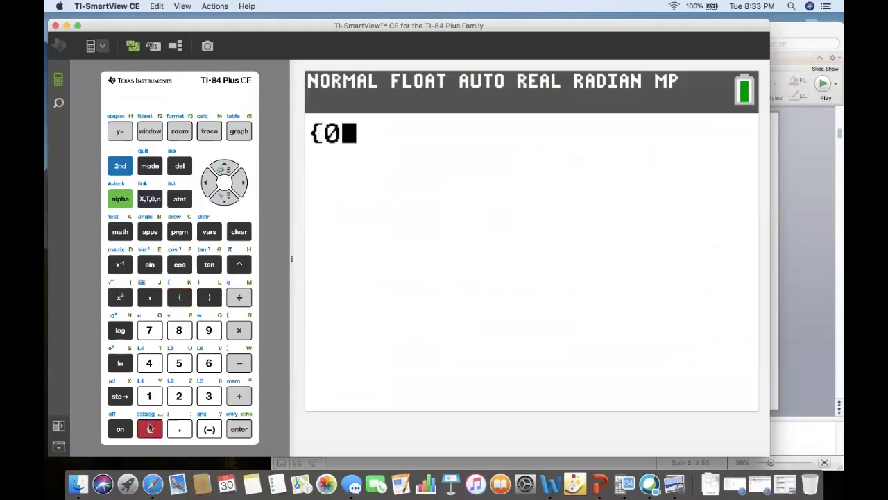
pyautogui.click(149, 300)
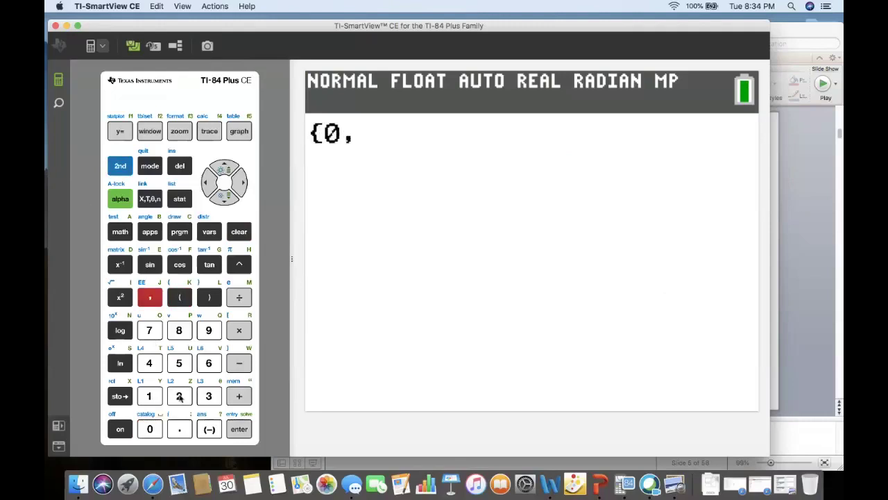
pyautogui.click(179, 396)
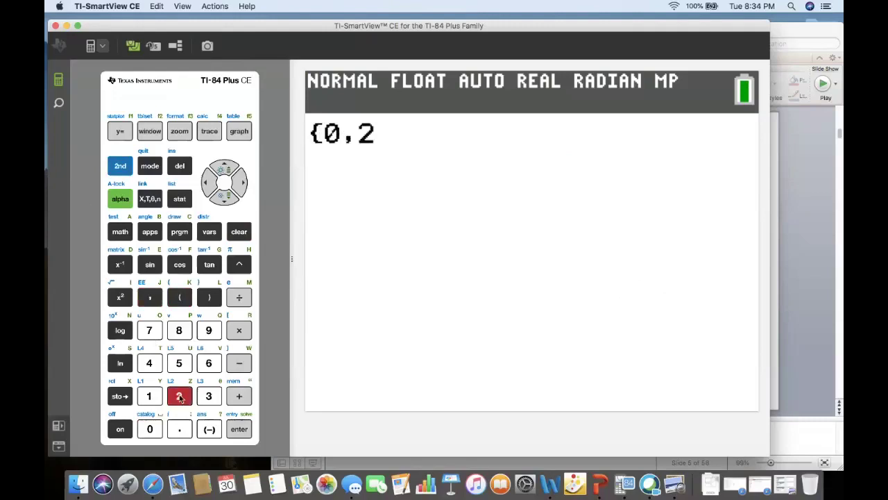
pyautogui.click(120, 166)
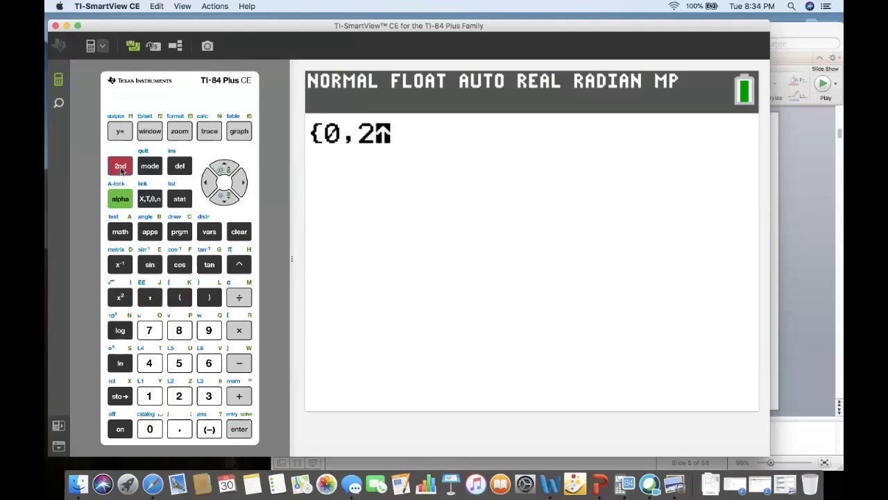
pyautogui.click(208, 297)
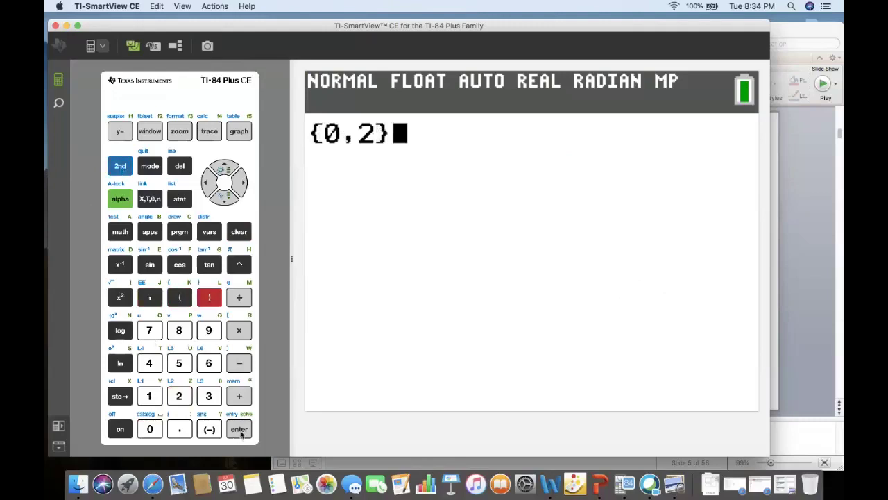
pyautogui.click(240, 429)
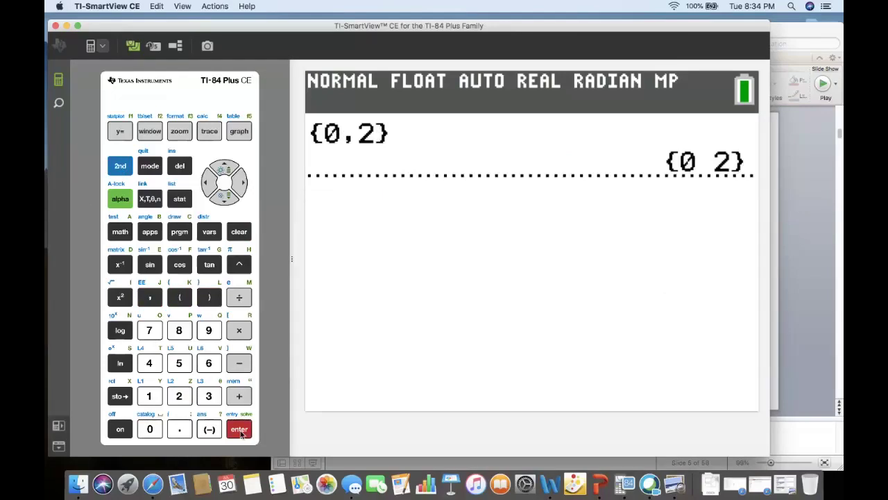
# Begin a recursive list expression on the home screen with Ans(1)+1 as its first element
pyautogui.click(121, 168)
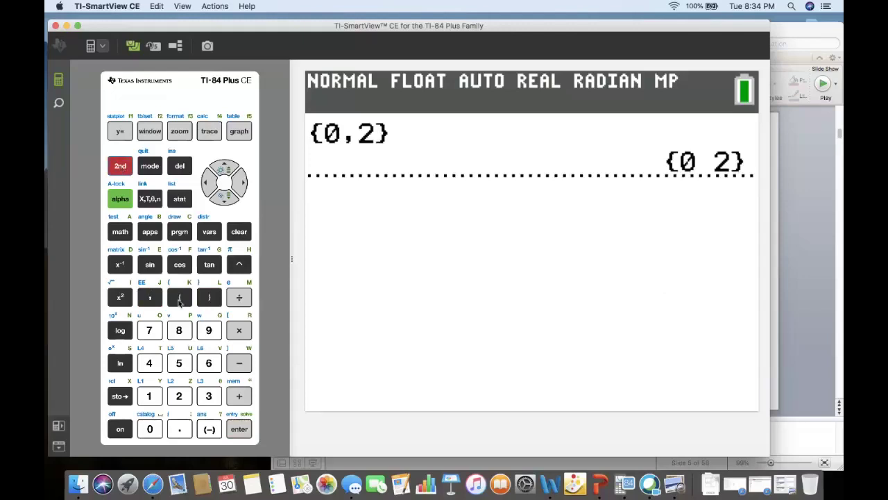
pyautogui.click(179, 300)
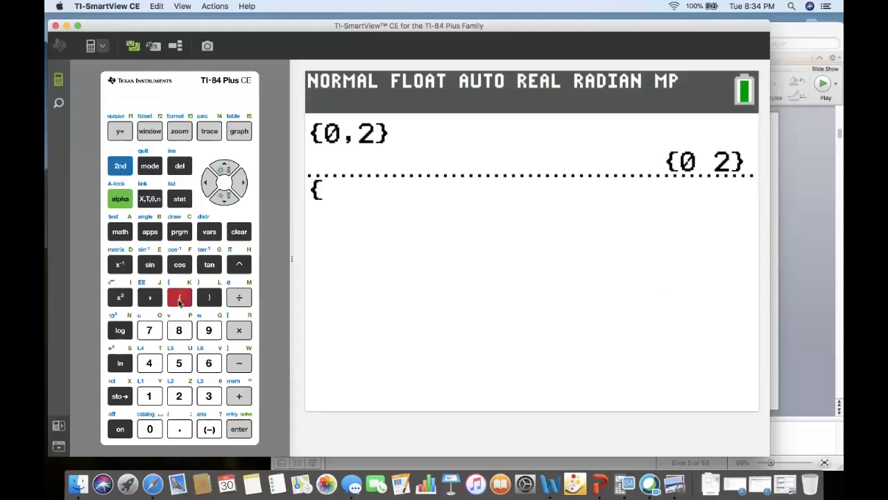
pyautogui.click(119, 166)
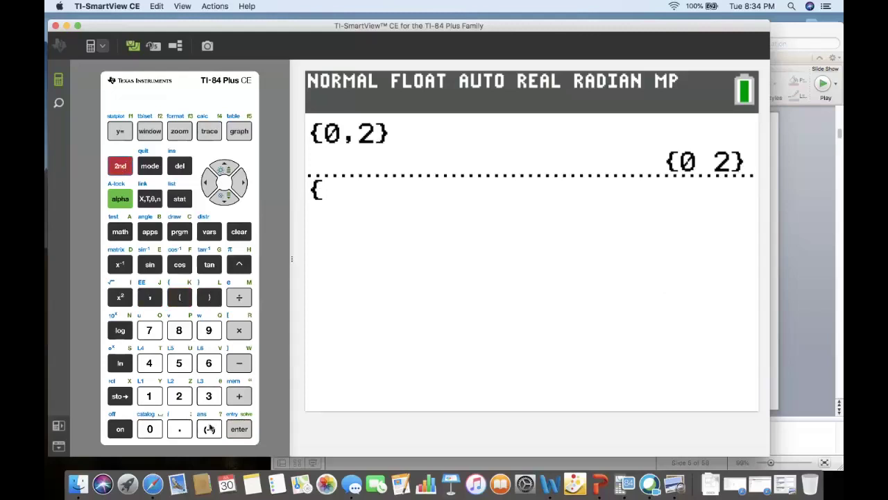
pyautogui.click(209, 429)
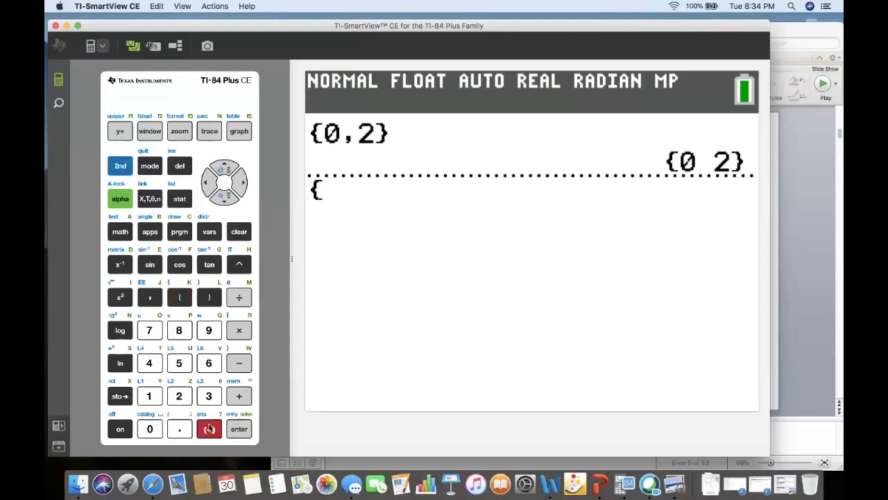
pyautogui.click(179, 297)
pyautogui.click(149, 395)
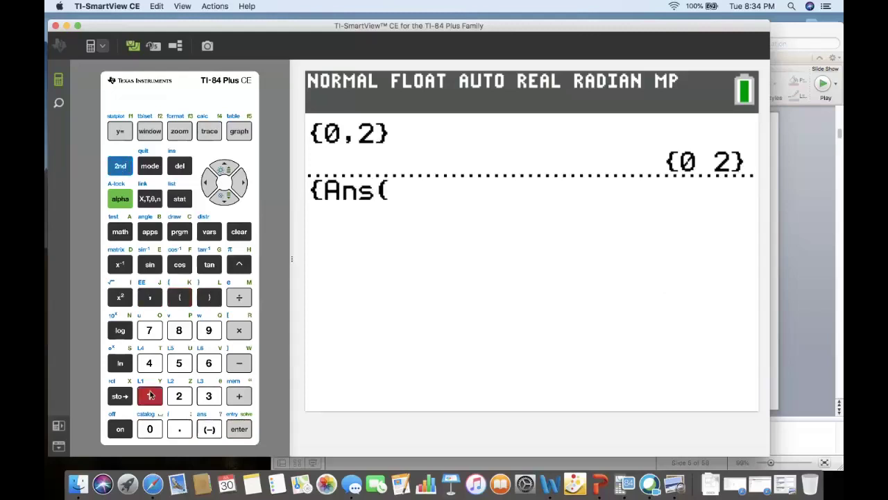
pyautogui.click(209, 298)
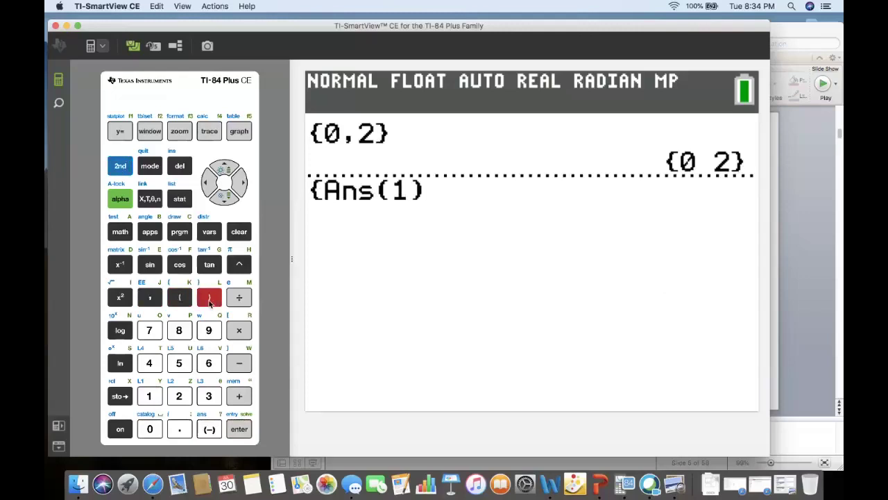
pyautogui.click(238, 396)
pyautogui.click(151, 398)
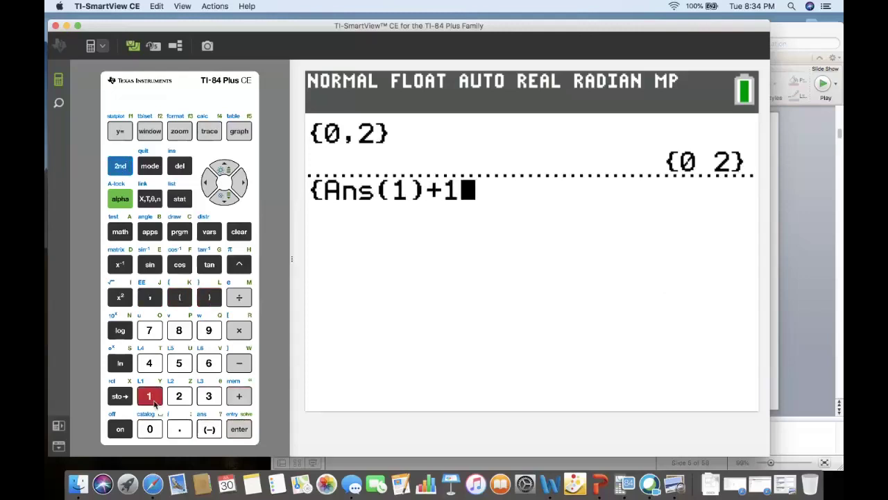
pyautogui.click(151, 297)
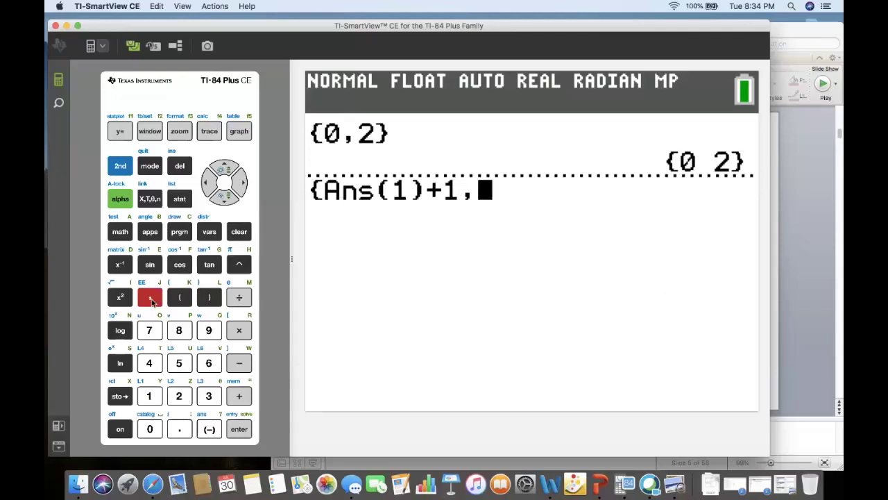
# Complete the recursive list with Ans(2)*2 as its second element and close the brace
pyautogui.click(120, 167)
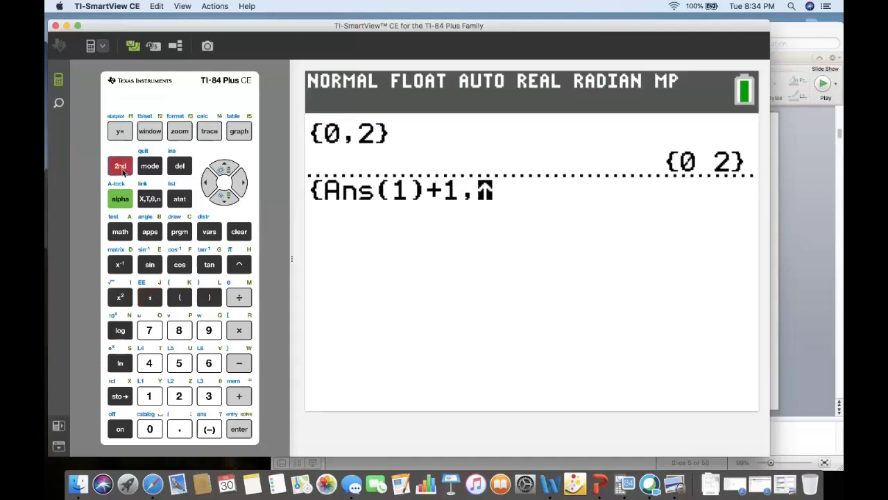
pyautogui.click(209, 429)
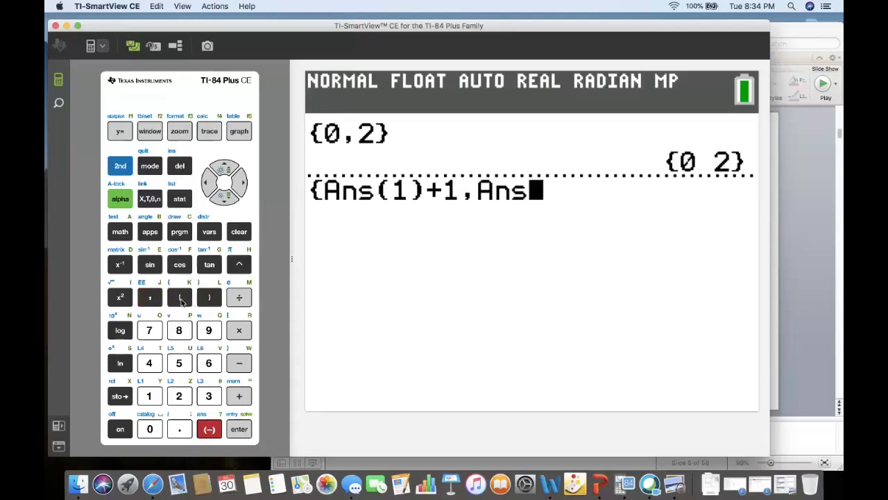
pyautogui.click(179, 298)
pyautogui.click(179, 396)
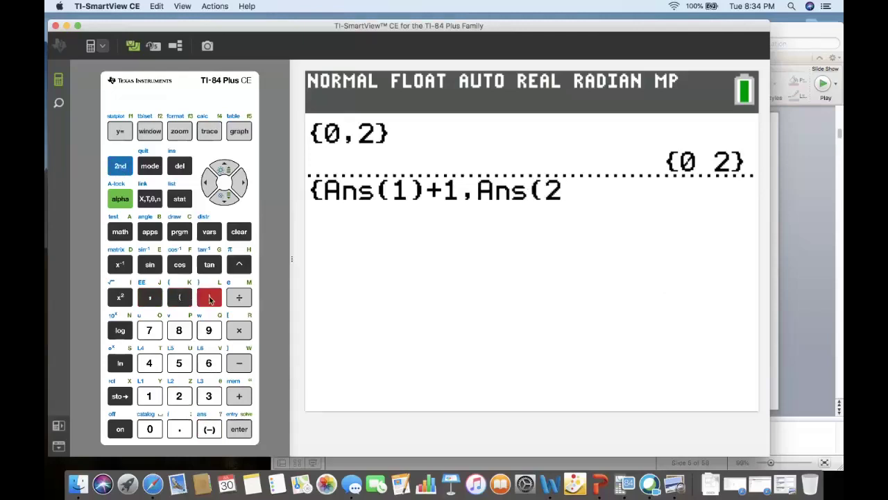
pyautogui.click(210, 298)
pyautogui.click(239, 331)
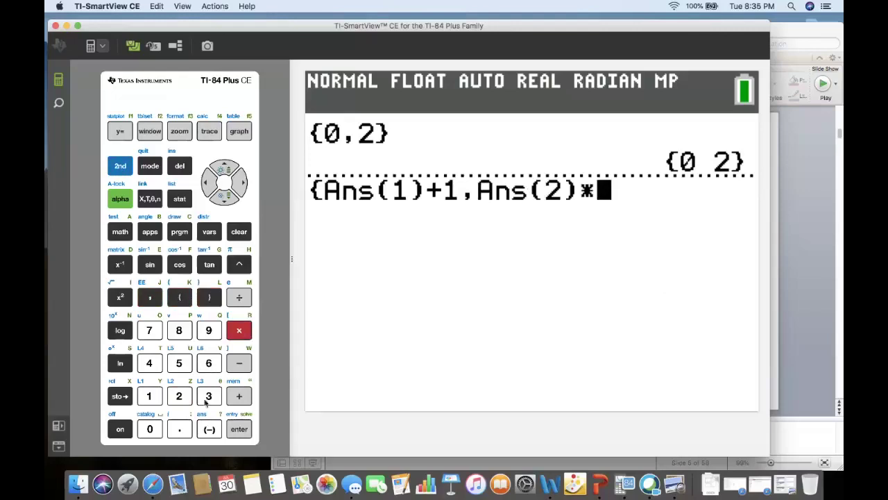
pyautogui.click(178, 396)
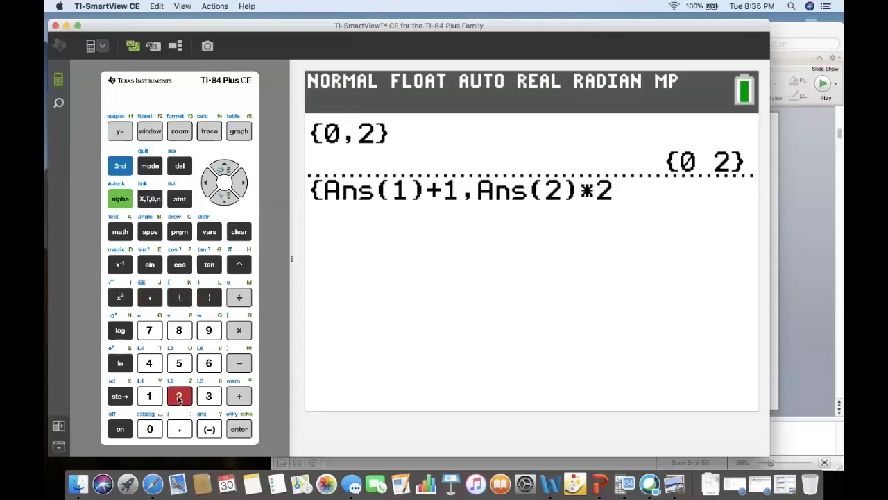
pyautogui.click(118, 164)
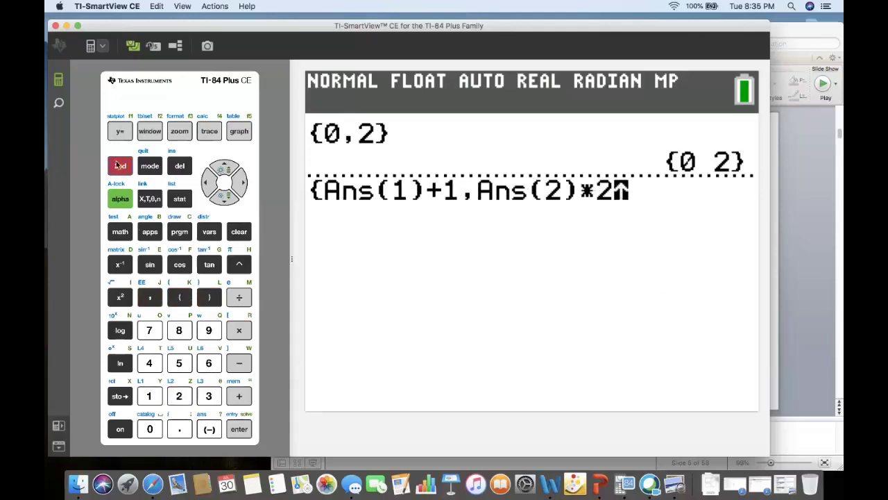
pyautogui.click(210, 298)
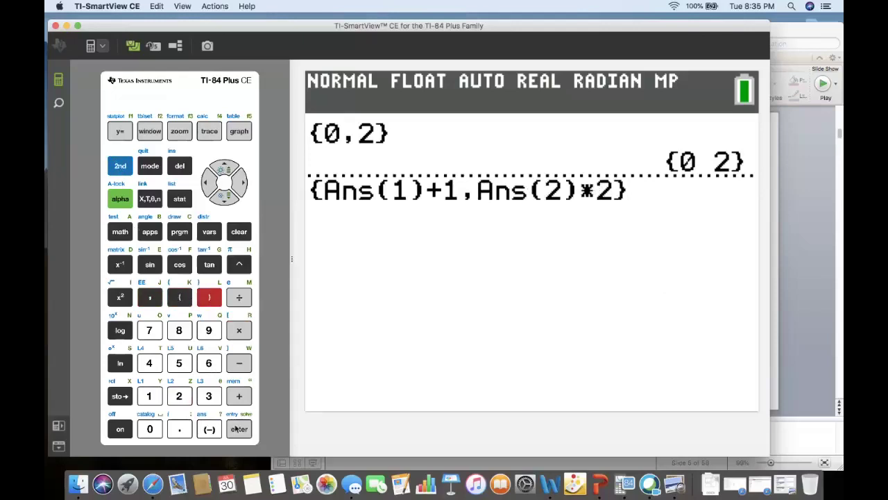
# Evaluate {Ans(1)+1,Ans(2)*2} four times to generate successive pairs of term number and value
pyautogui.click(236, 428)
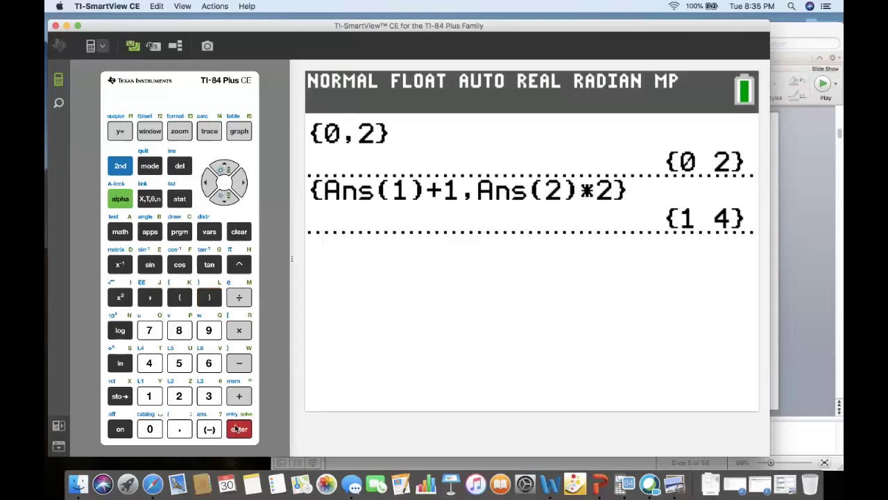
pyautogui.click(237, 428)
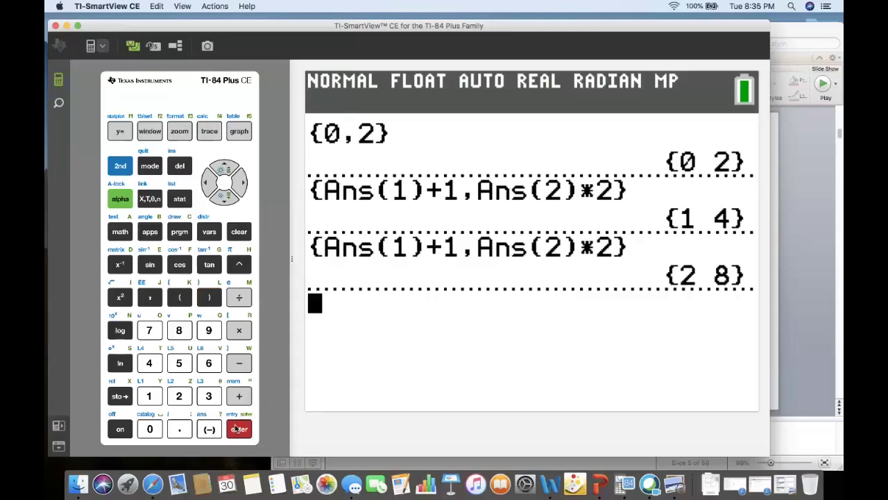
pyautogui.click(237, 429)
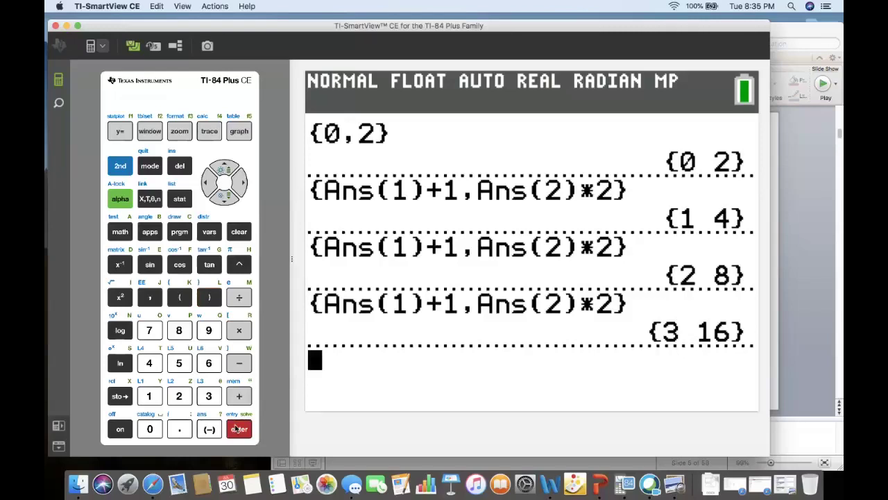
pyautogui.click(238, 429)
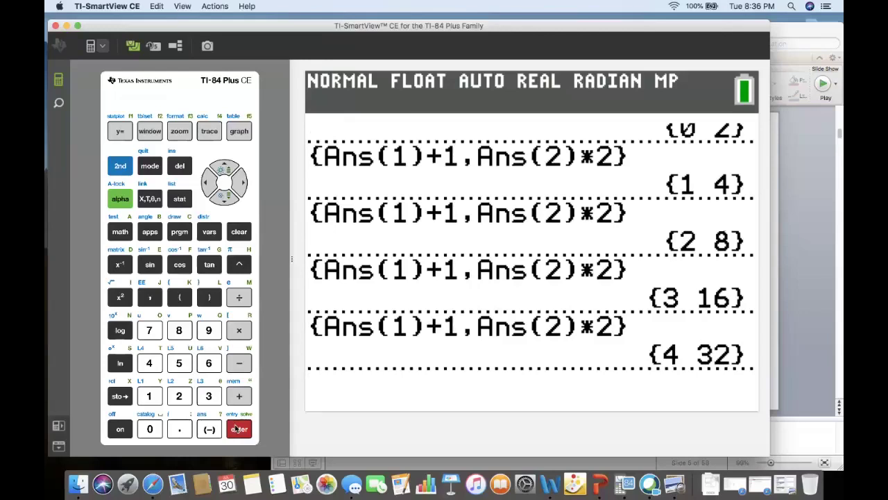
# Switch to the PowerPoint presentation, compare the NEXT - NOW examples on slides 5 and 6, and advance to slide 9, Selecting Sequence (SEQ) Mode
pyautogui.click(779, 363)
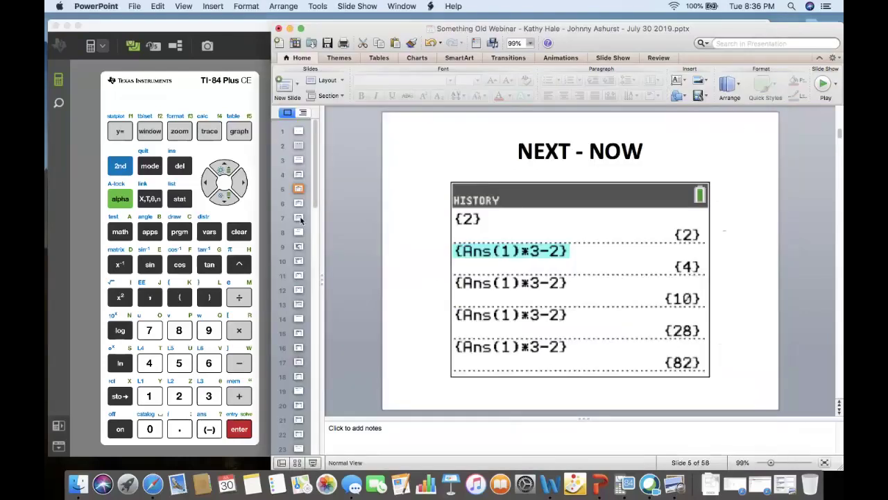
pyautogui.press('Down')
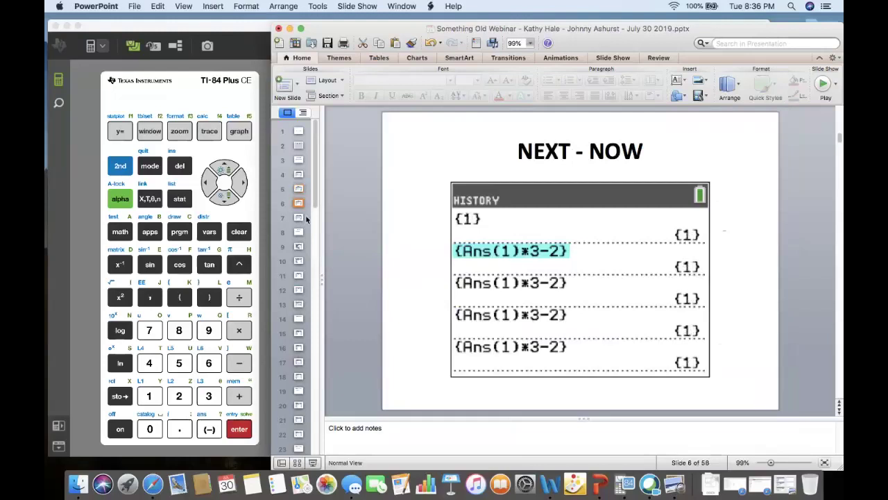
pyautogui.press('Up')
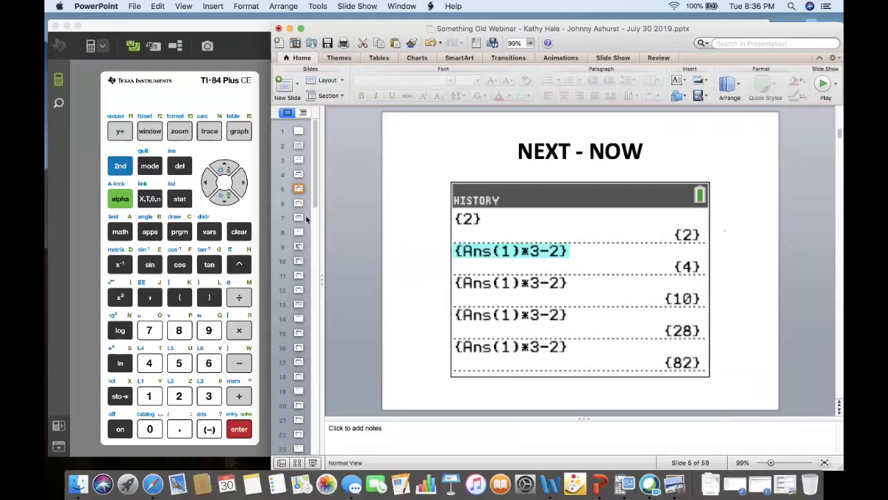
pyautogui.press('Down')
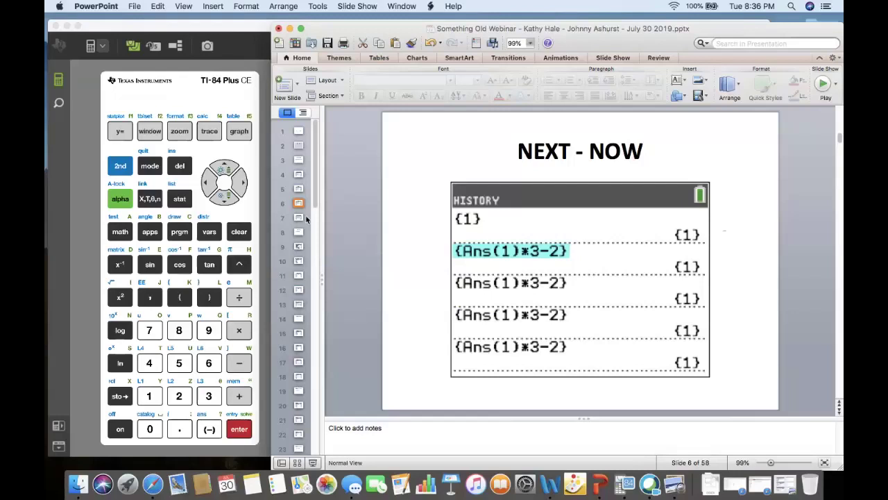
pyautogui.press('Down')
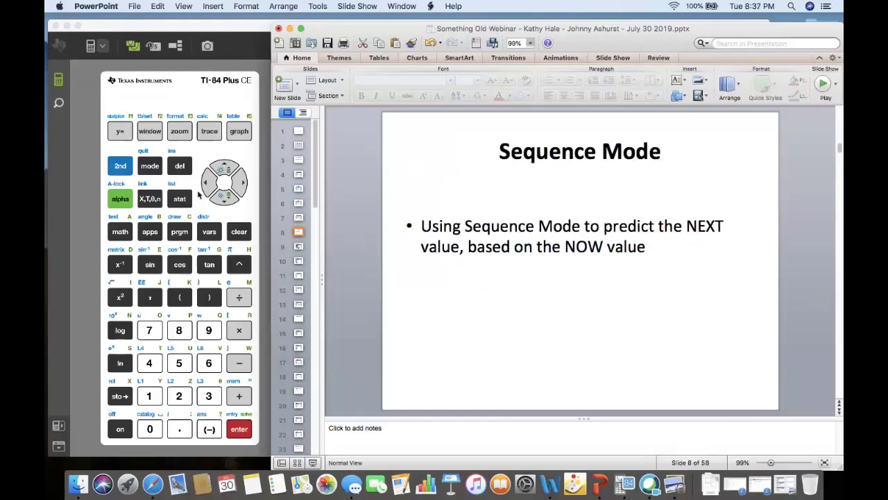
pyautogui.press('Down')
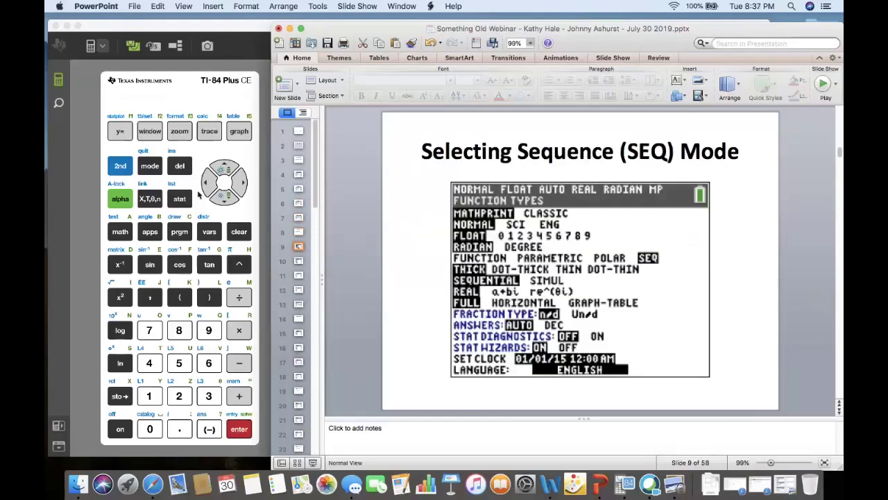
# Switch to TI-SmartView CE, clear the home screen, and set the calculator's function type to SEQ before returning home
pyautogui.click(243, 25)
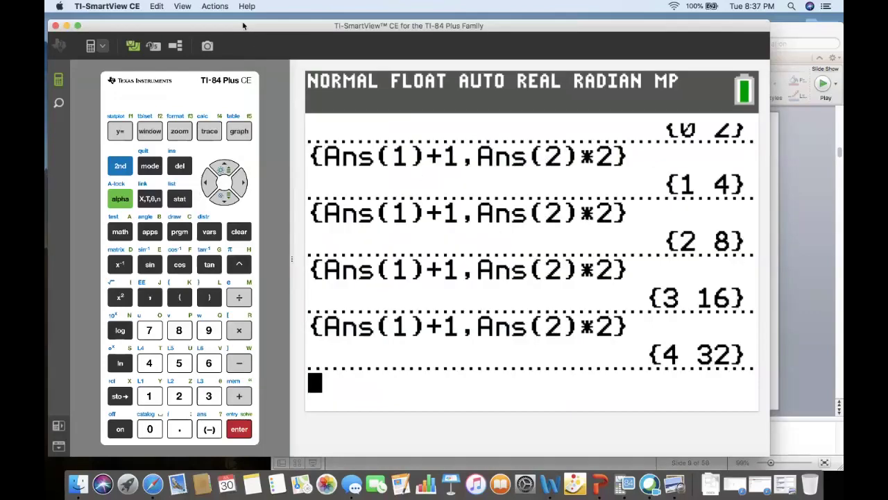
pyautogui.click(237, 236)
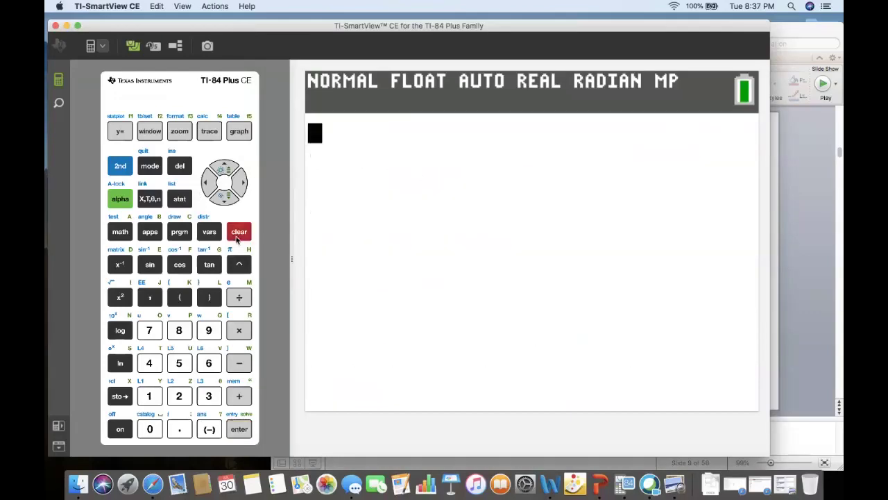
pyautogui.click(147, 174)
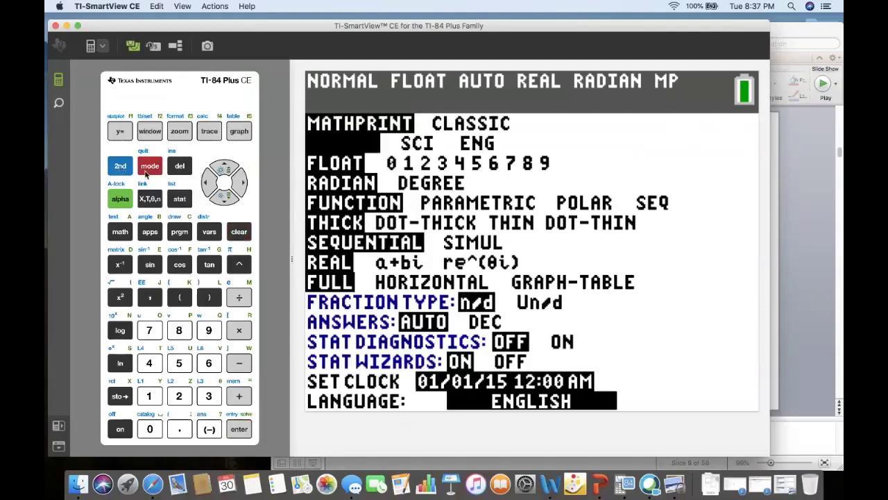
pyautogui.press('Down')
pyautogui.press('Down')
pyautogui.press('Down')
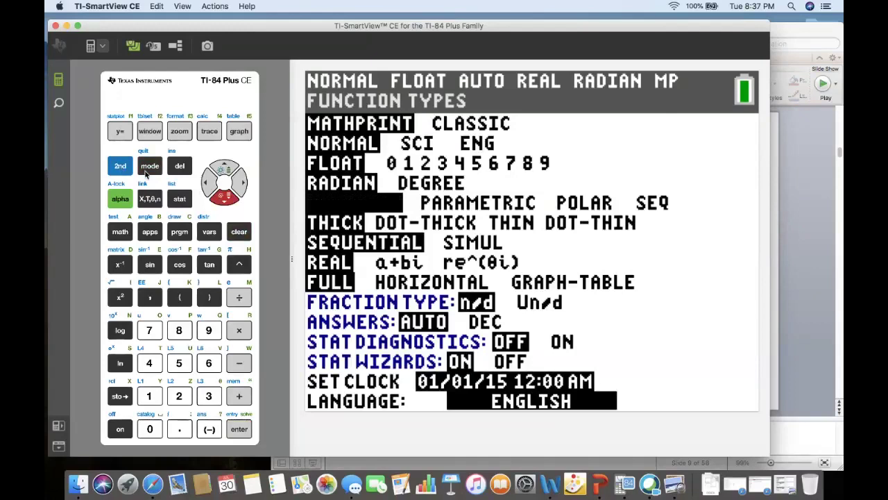
pyautogui.press('Left')
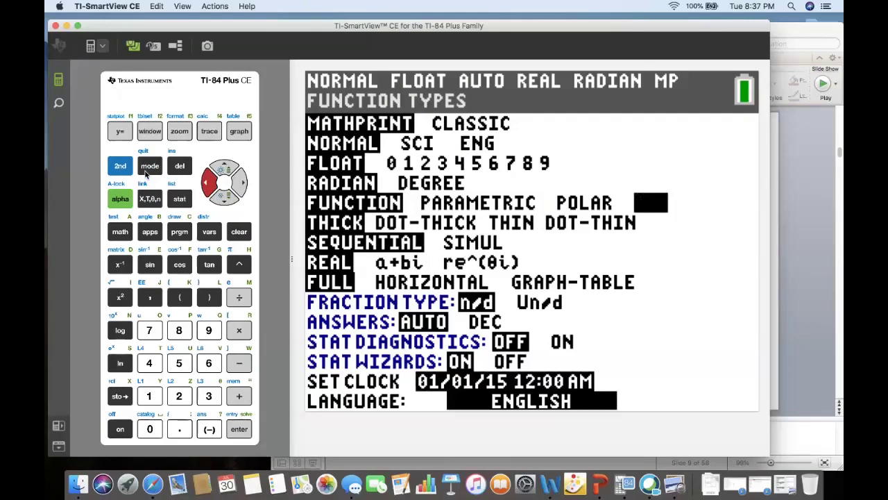
pyautogui.press('Return')
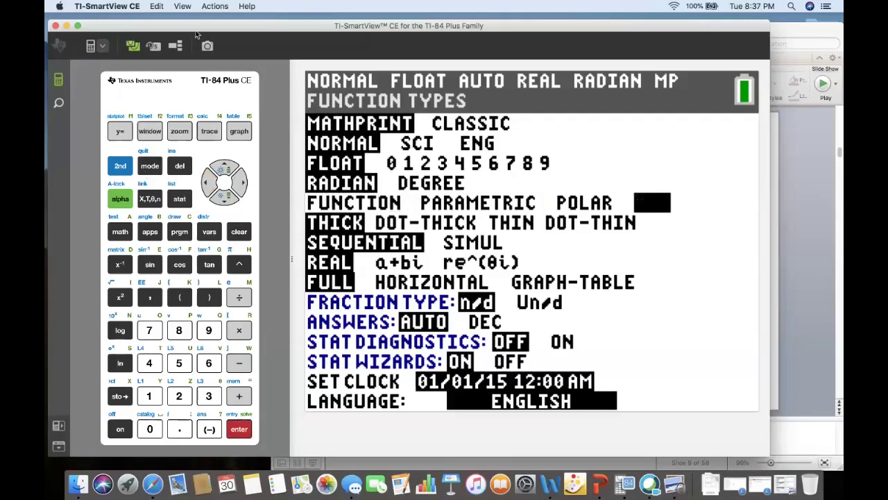
pyautogui.click(120, 165)
pyautogui.click(148, 166)
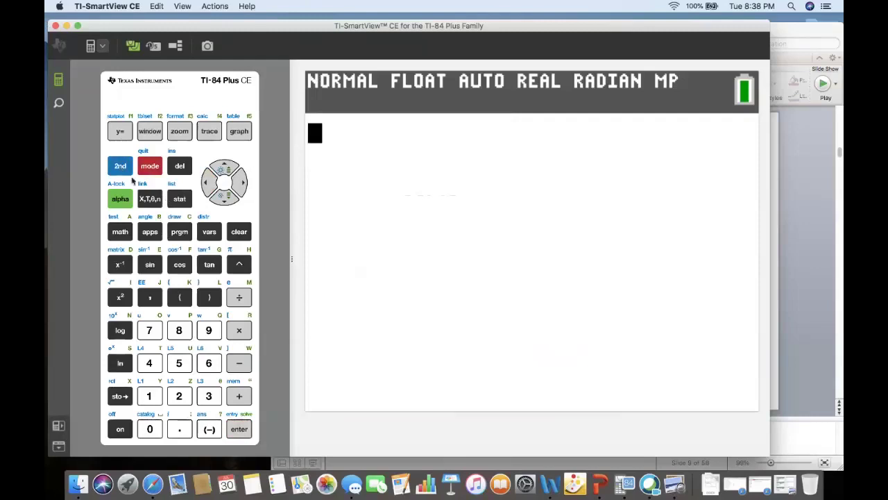
# Start the seq( command from the list operations to bring up its entry wizard
pyautogui.click(120, 168)
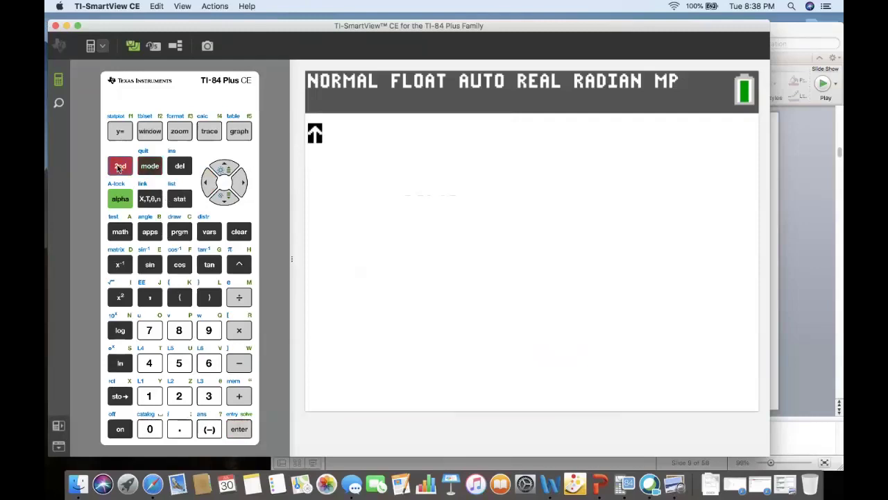
pyautogui.click(178, 198)
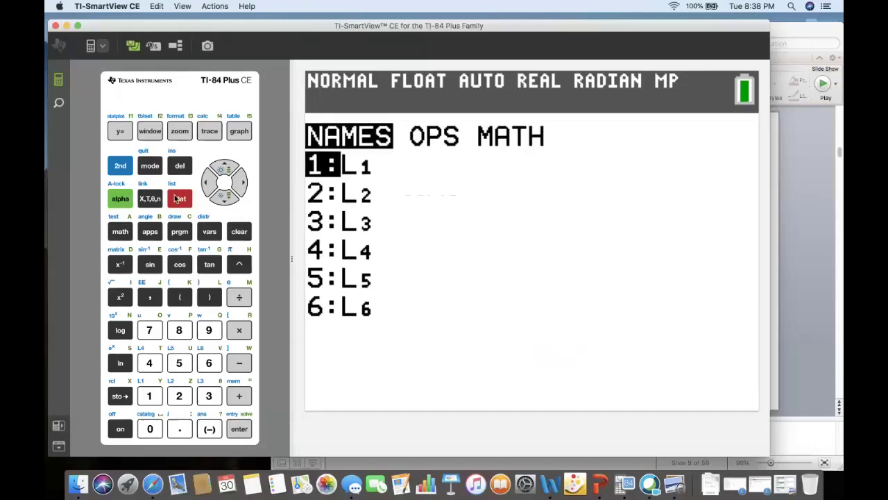
pyautogui.press('Right')
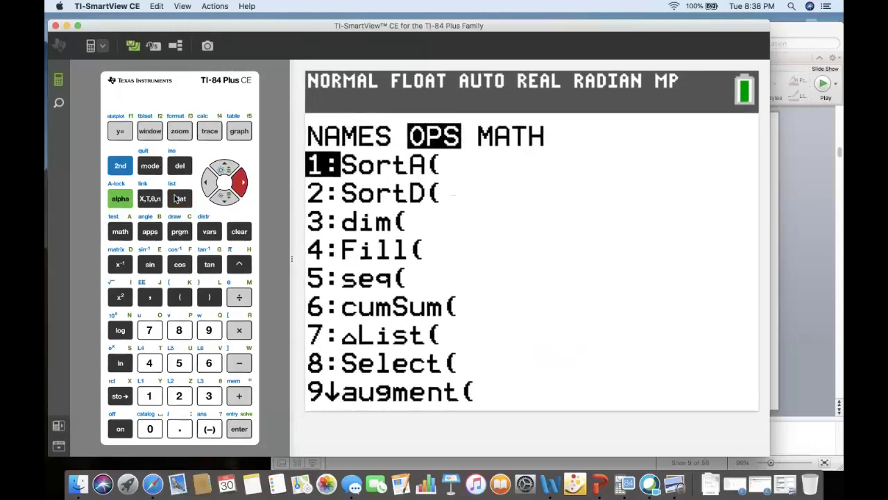
pyautogui.press('Down')
pyautogui.press('Down')
pyautogui.press('Down')
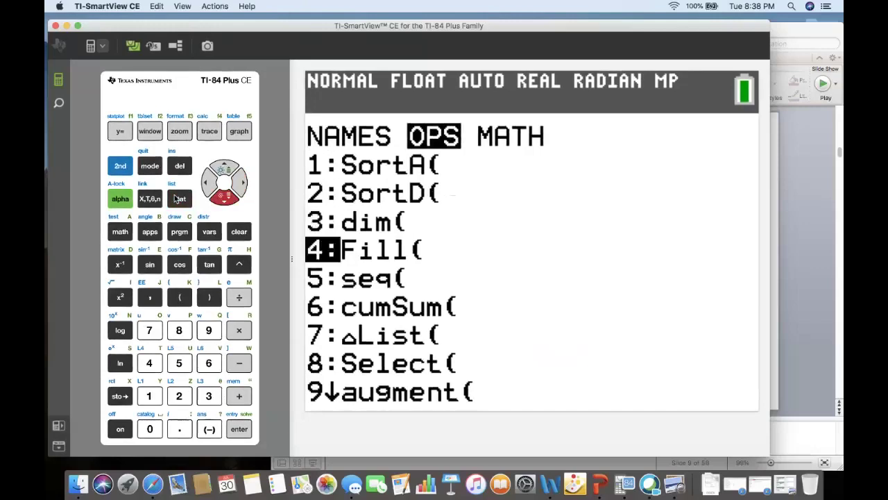
pyautogui.press('Down')
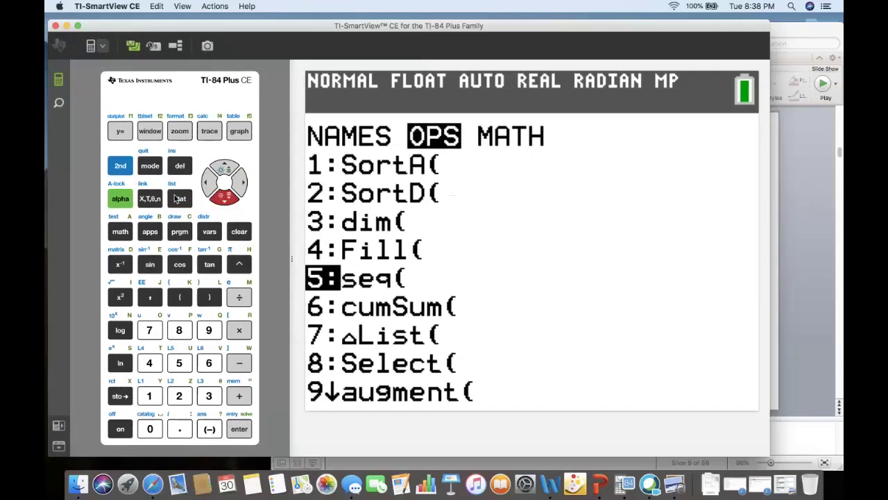
pyautogui.press('Return')
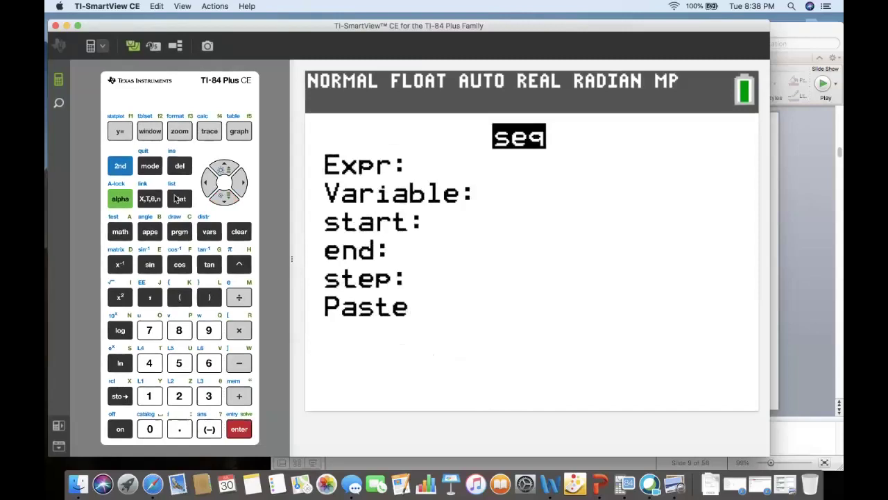
# Enter 2A+1 as the sequence expression and A as its variable in the seq wizard
pyautogui.click(178, 394)
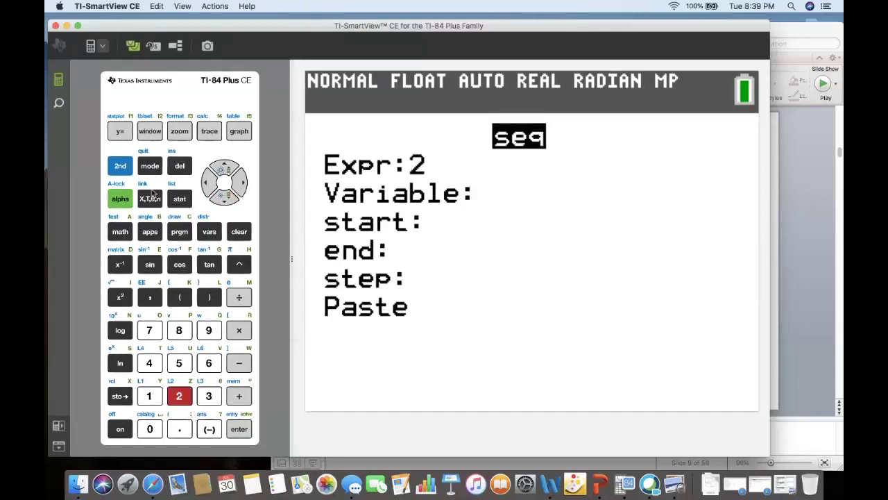
pyautogui.click(117, 201)
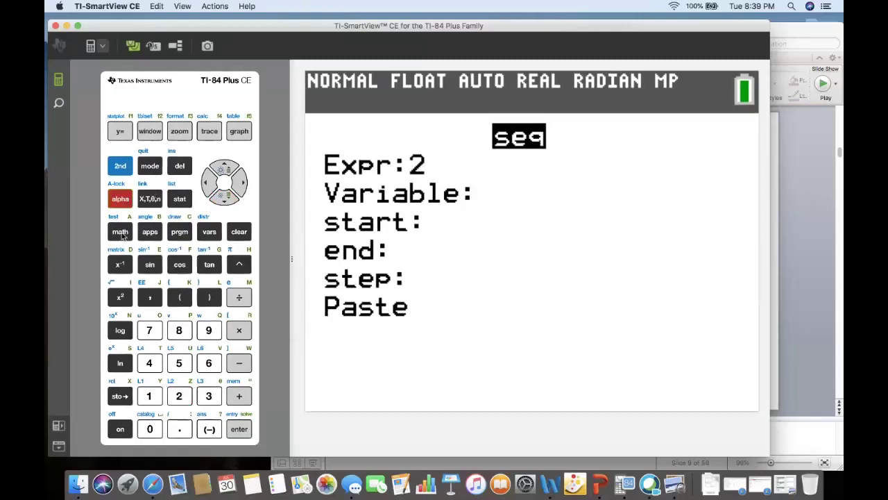
pyautogui.click(121, 233)
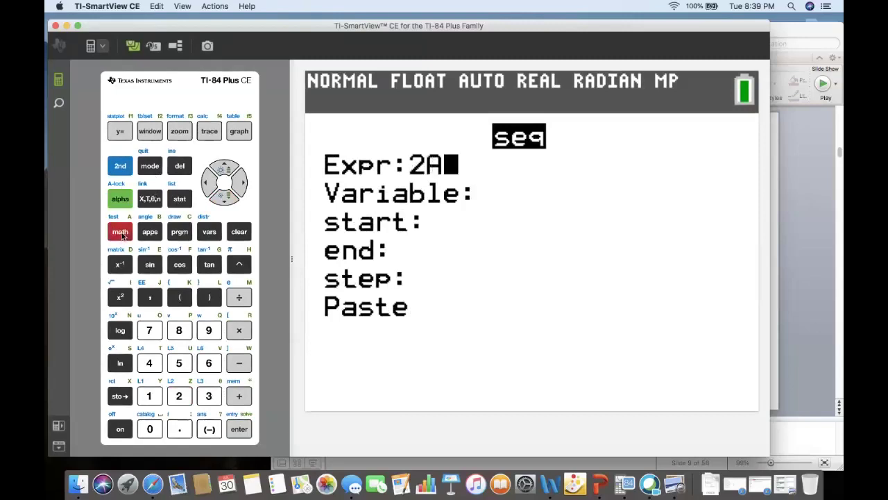
pyautogui.click(241, 403)
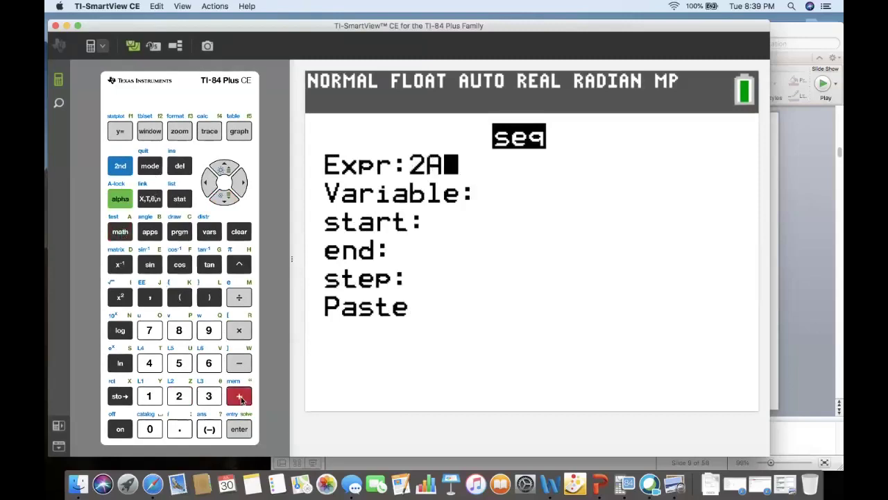
pyautogui.click(145, 400)
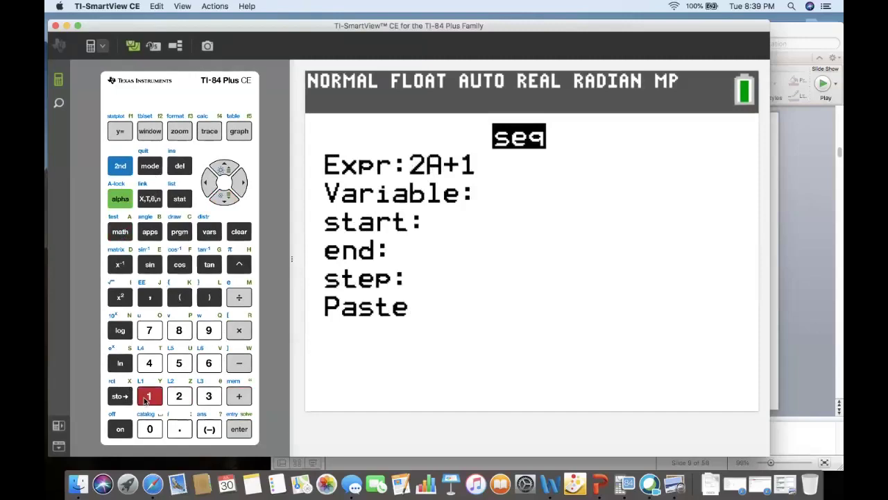
pyautogui.click(223, 198)
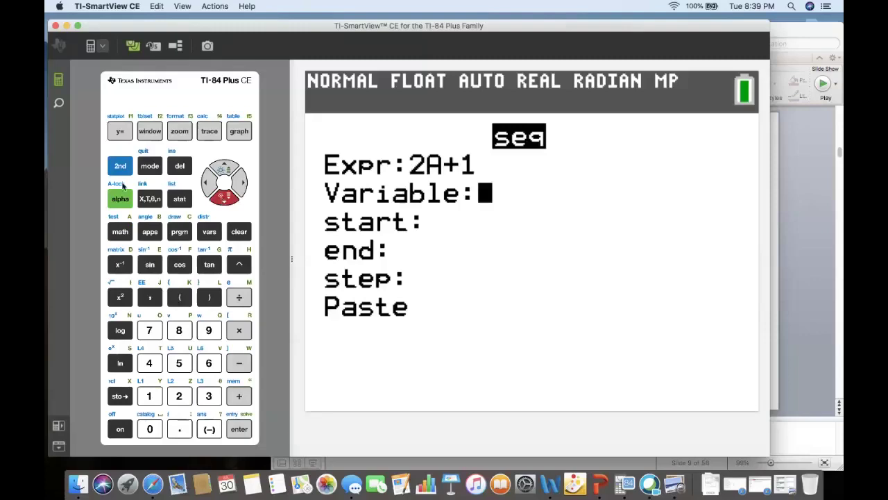
pyautogui.click(120, 199)
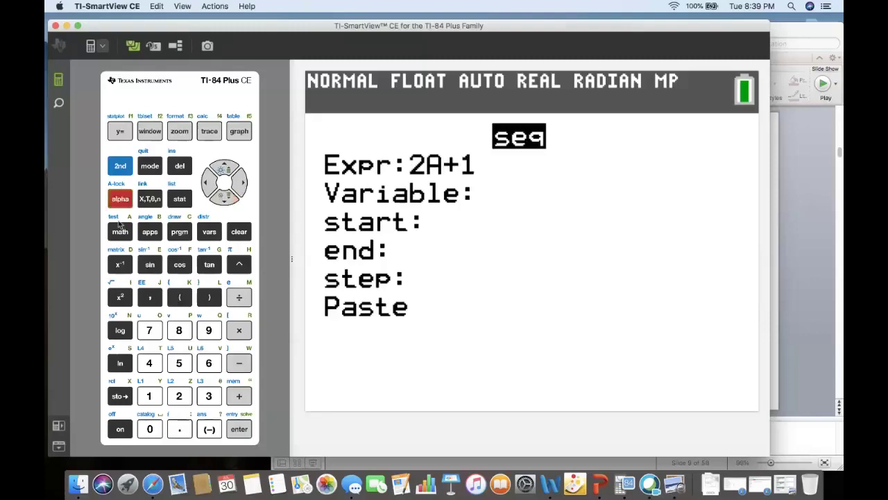
pyautogui.click(120, 231)
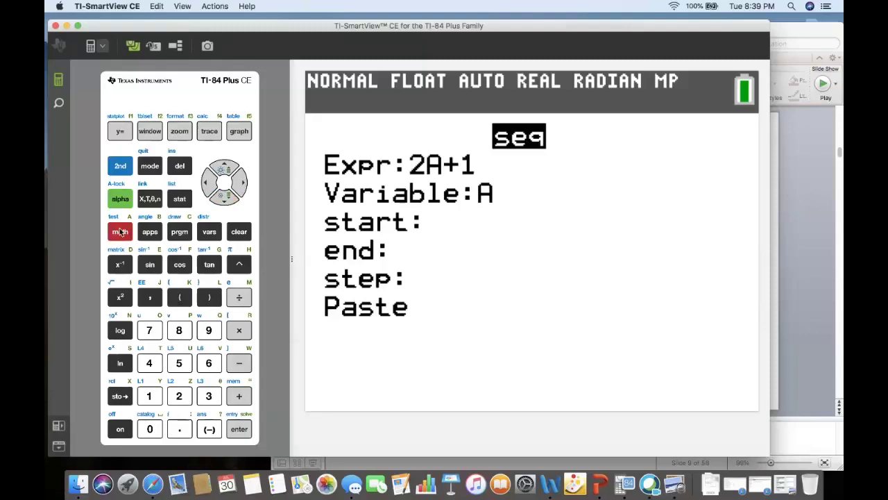
# Set the sequence's start to 1, end to 7, and step to 1 in the seq wizard
pyautogui.click(222, 197)
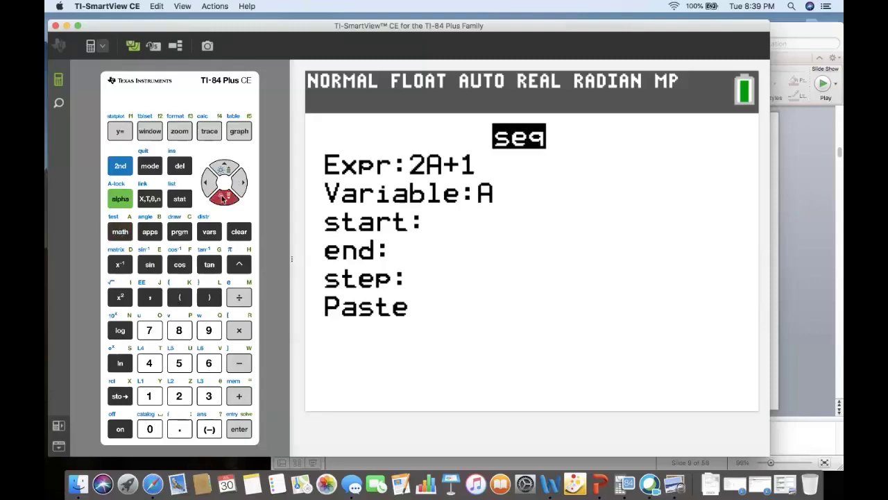
pyautogui.click(149, 396)
pyautogui.click(223, 198)
pyautogui.click(152, 333)
pyautogui.click(223, 199)
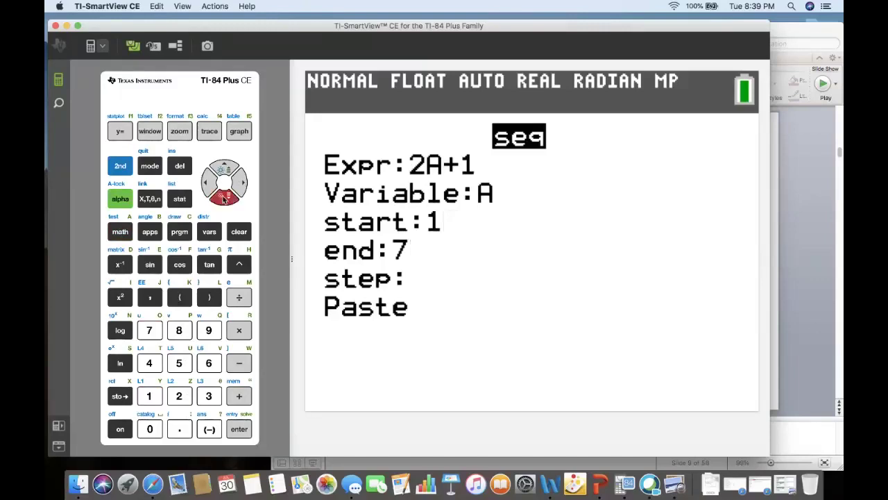
pyautogui.click(149, 397)
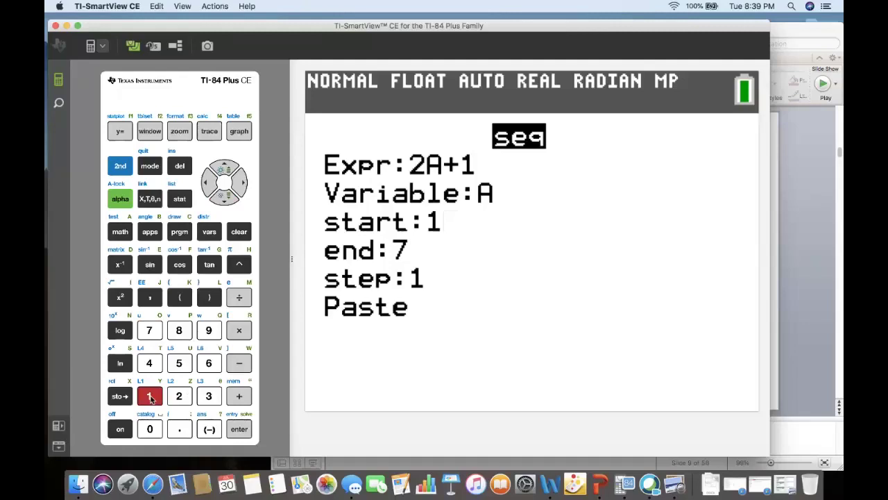
# Paste the completed seq(2A+1,A,1,7,1) command to the home screen and evaluate it
pyautogui.press('Down')
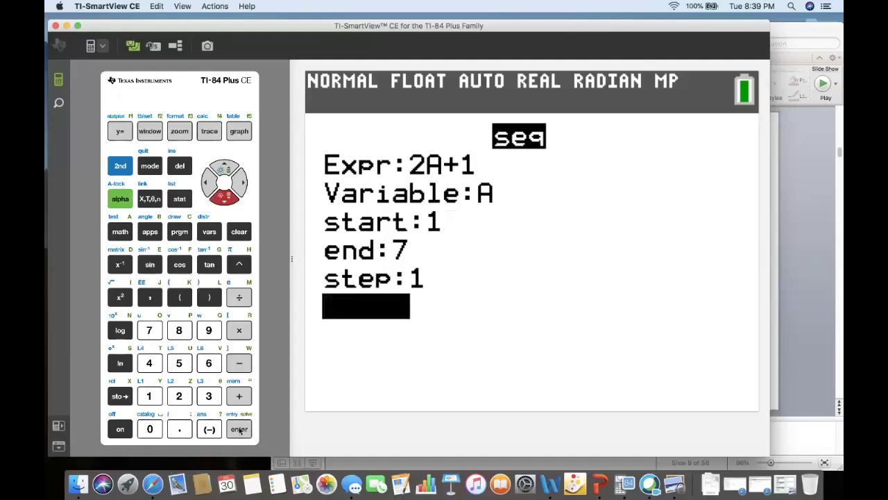
pyautogui.click(238, 428)
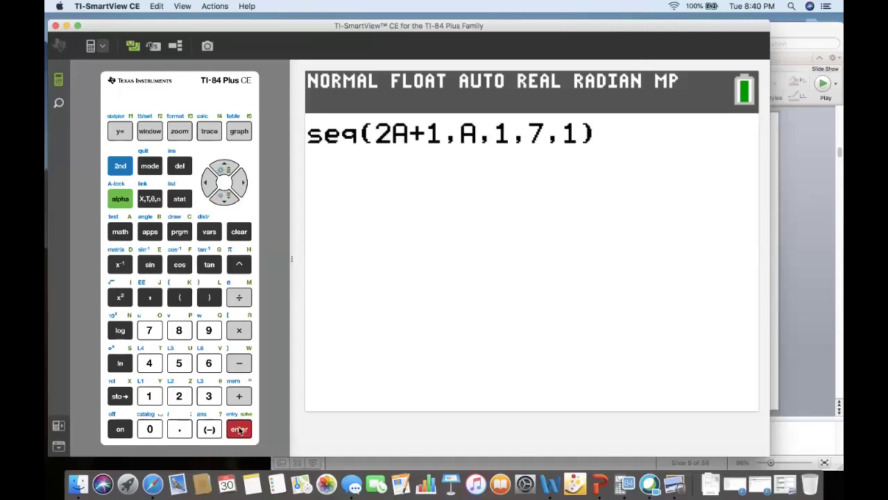
pyautogui.click(238, 429)
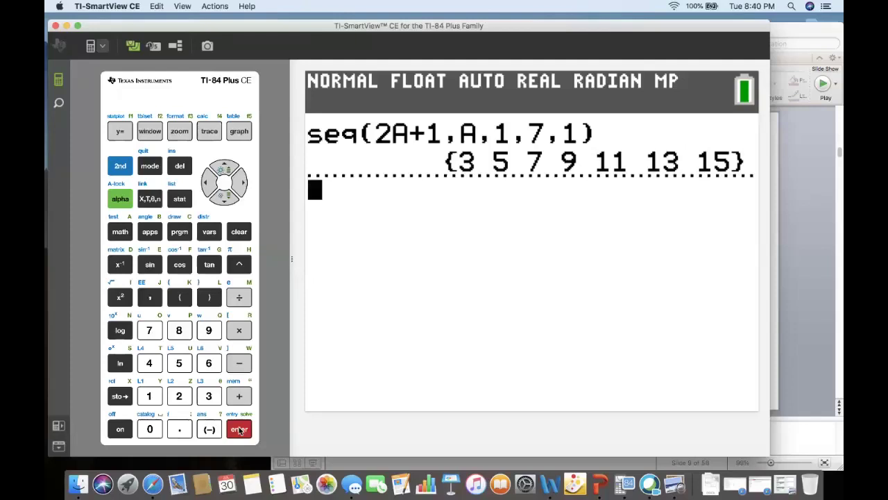
# Recall the seq command from the history, change its step to 2, and evaluate seq(2A+1,A,1,7,2)
pyautogui.press('Up')
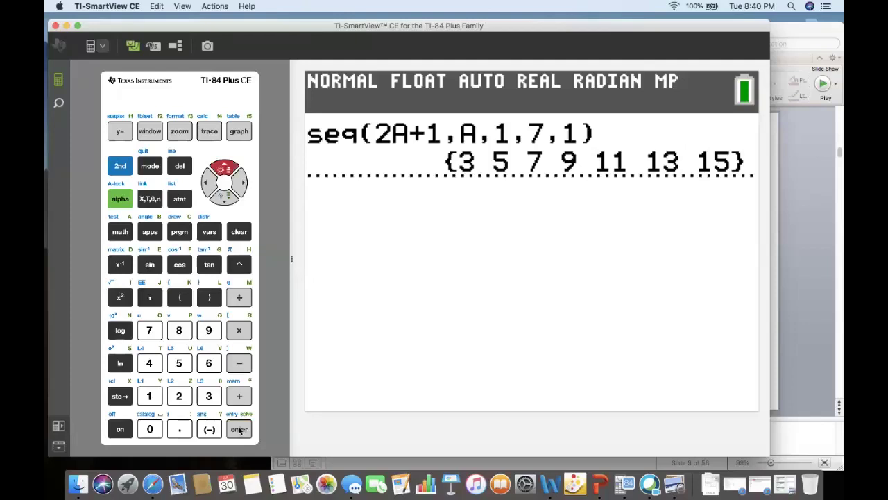
pyautogui.press('Up')
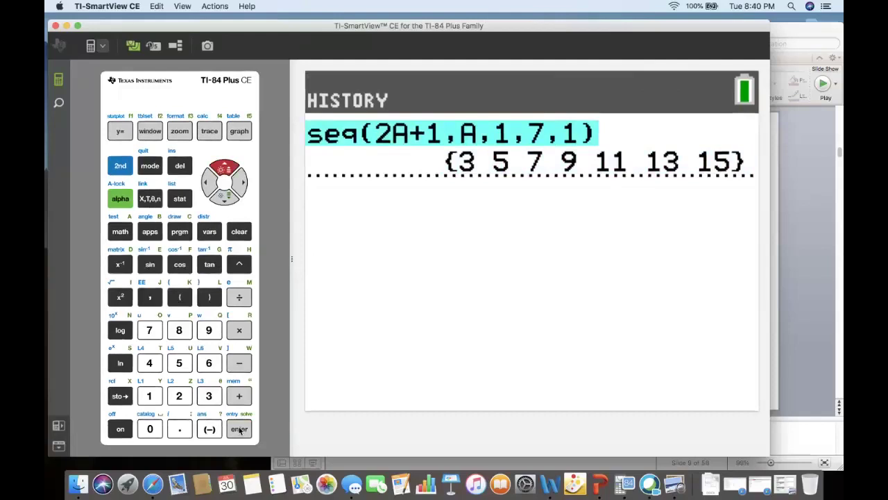
pyautogui.click(239, 430)
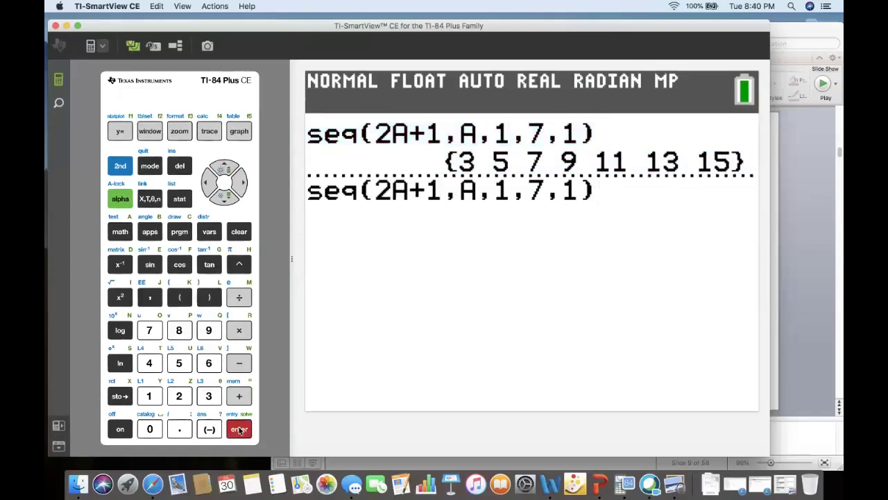
pyautogui.press('Left')
pyautogui.write('2')
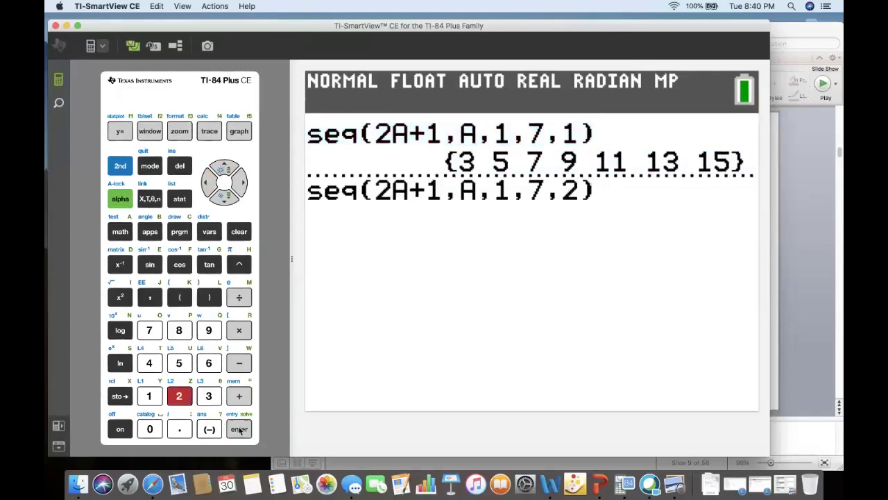
pyautogui.click(239, 430)
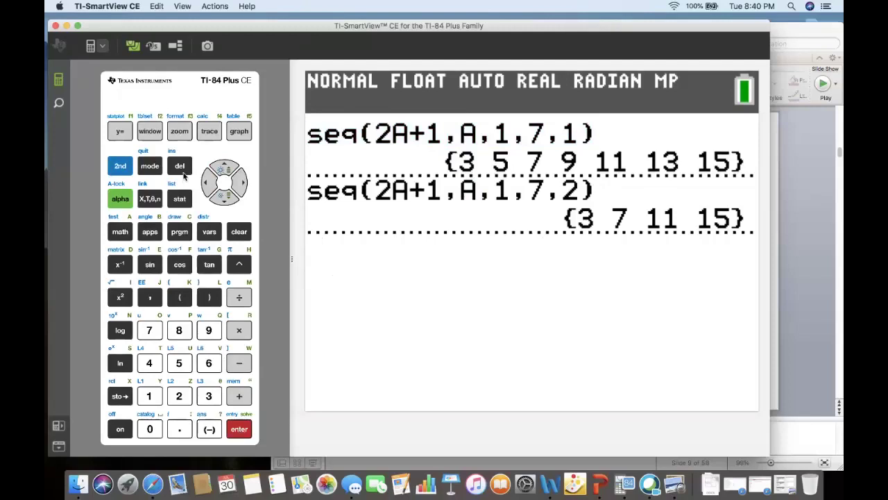
# Insert the sum( command from the list math operations on the home screen
pyautogui.click(120, 167)
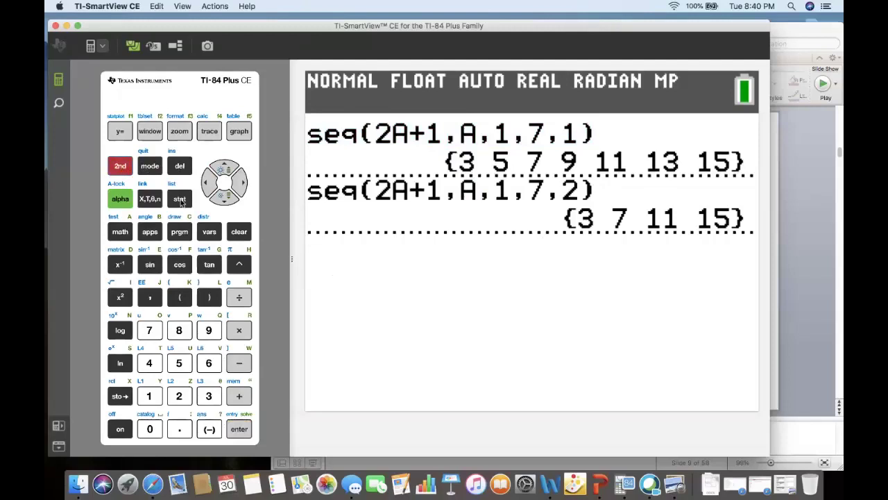
pyautogui.click(180, 199)
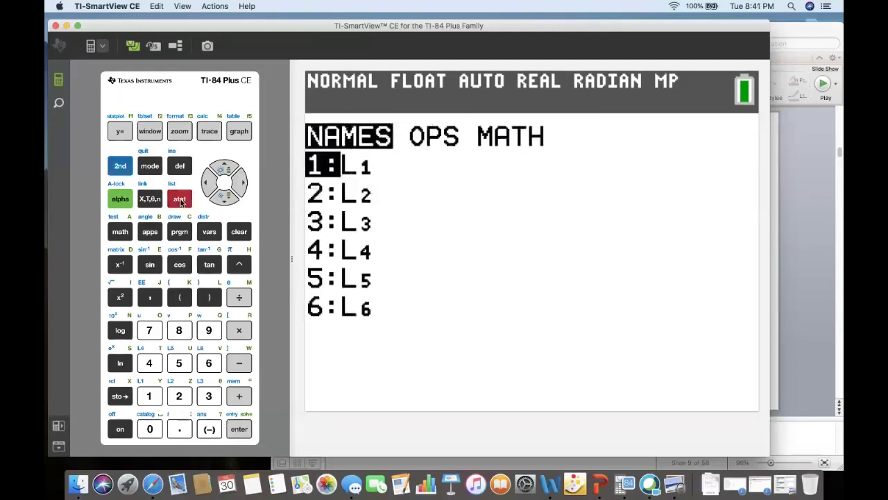
pyautogui.click(240, 182)
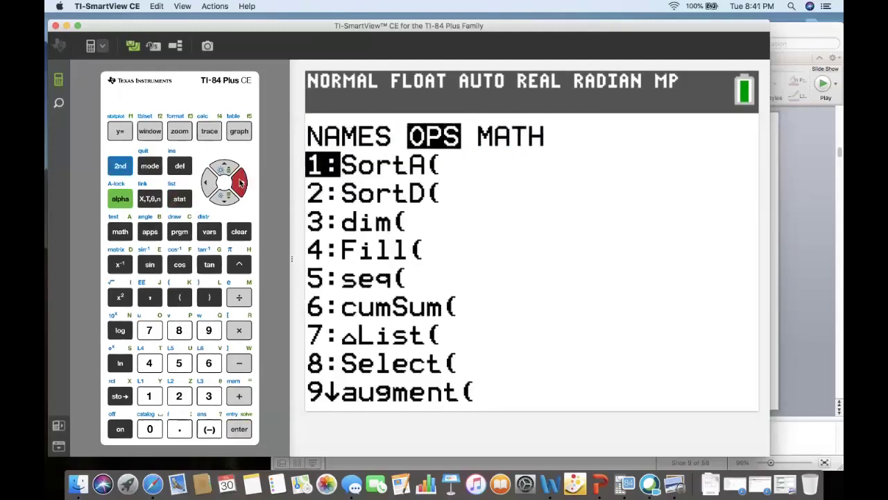
pyautogui.click(240, 183)
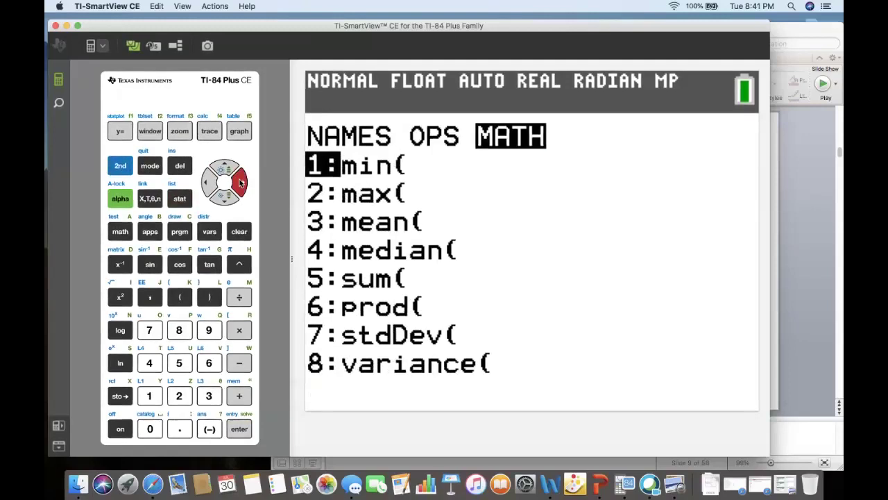
pyautogui.press('Down')
pyautogui.press('Down')
pyautogui.press('Down')
pyautogui.press('Down')
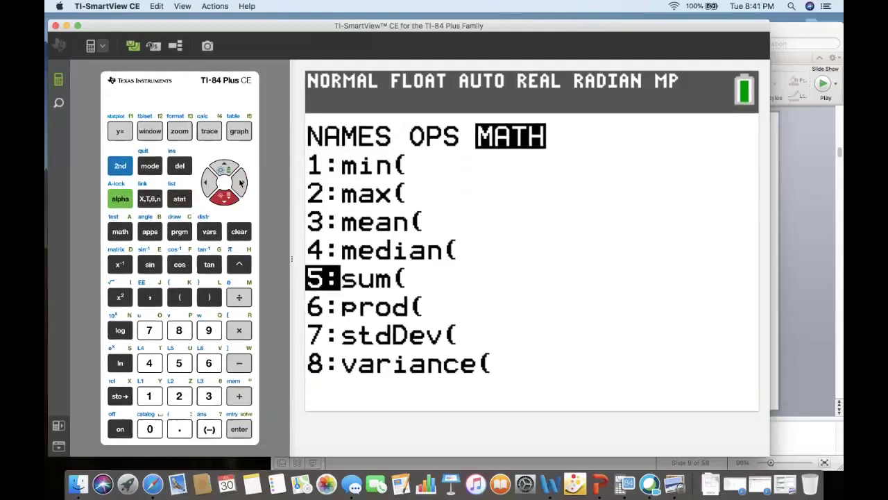
pyautogui.press('Return')
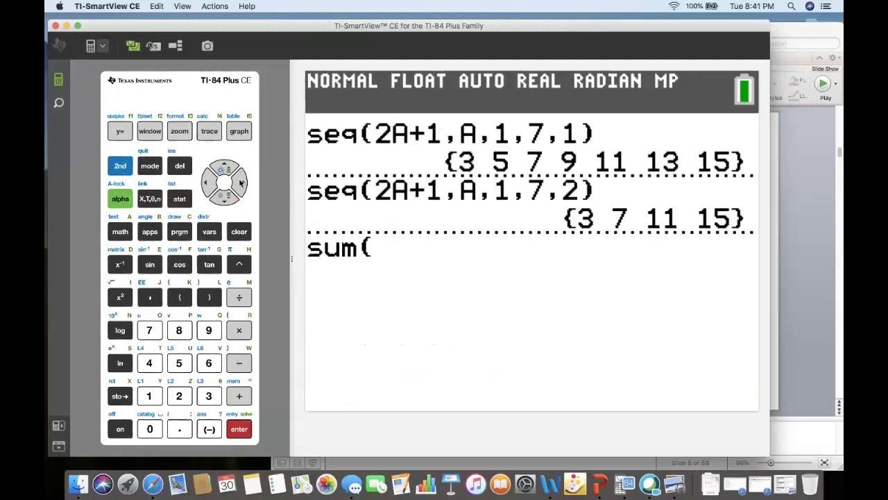
# Recall seq(2A+1,A,1,7,1) from the history into the sum command, close the parentheses, and evaluate it
pyautogui.press('Up')
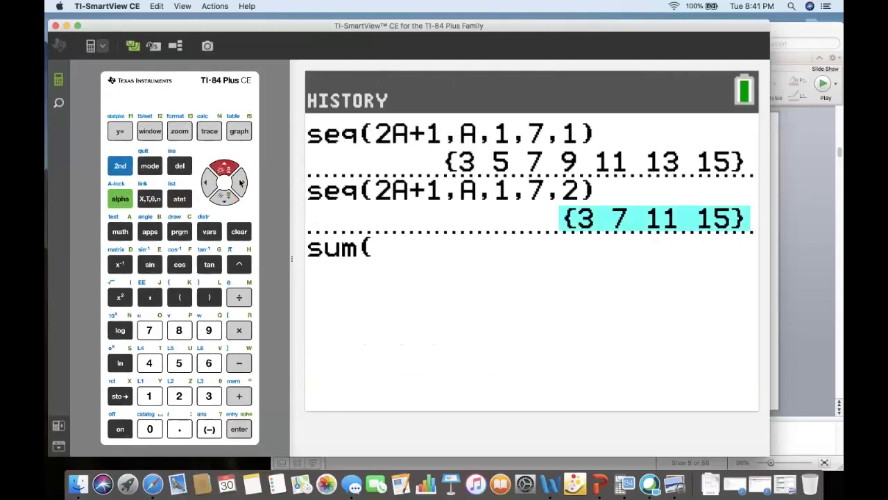
pyautogui.press('Up')
pyautogui.press('Up')
pyautogui.press('Up')
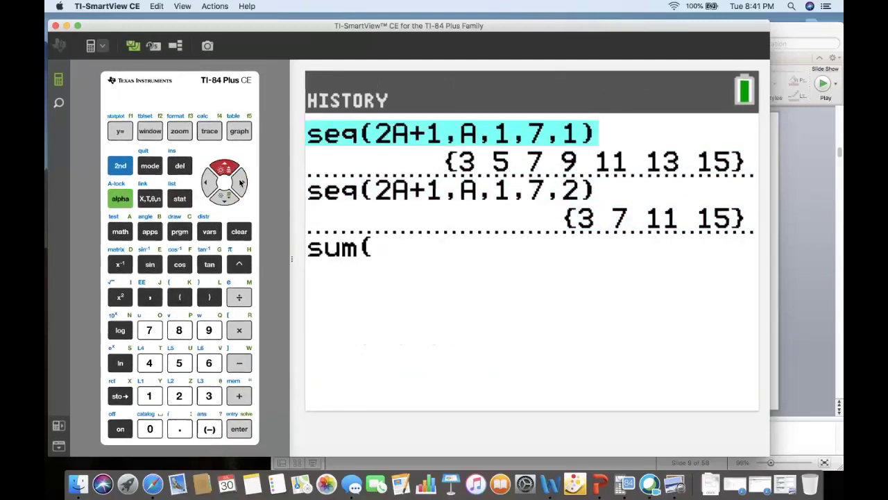
pyautogui.press('Return')
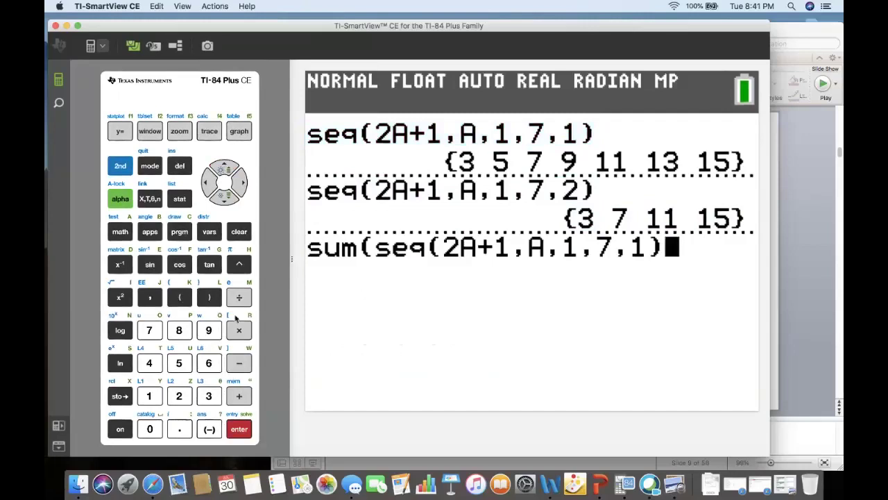
pyautogui.click(209, 297)
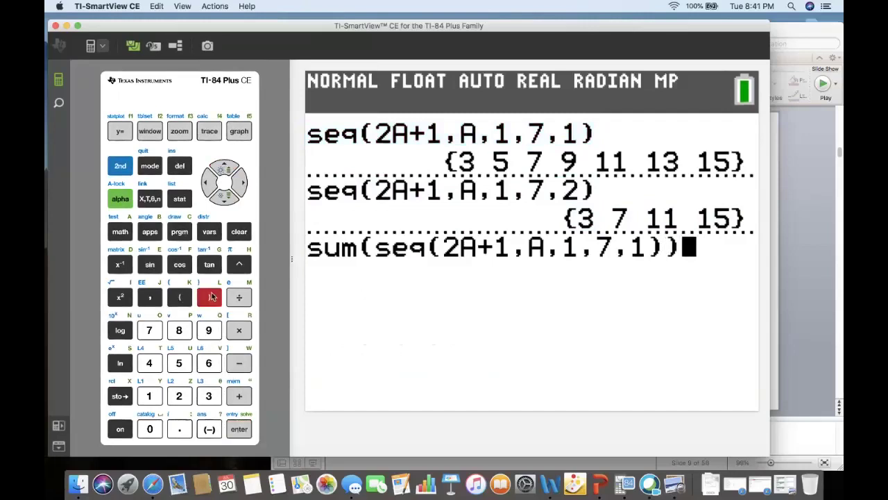
pyautogui.click(239, 430)
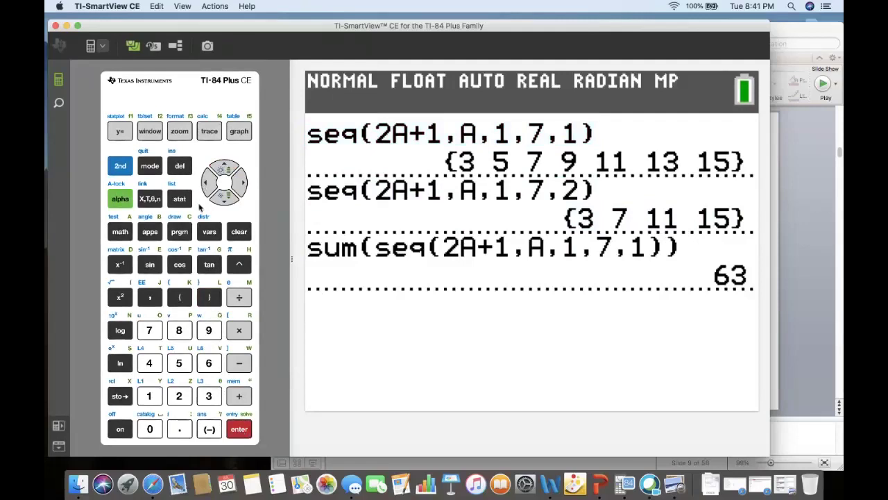
# Insert the cumSum( command from the list operations on the home screen
pyautogui.click(120, 165)
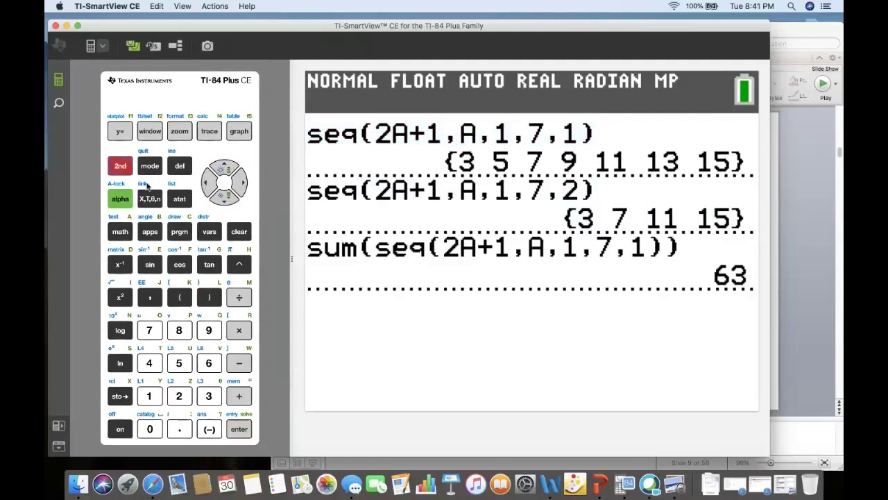
pyautogui.click(179, 200)
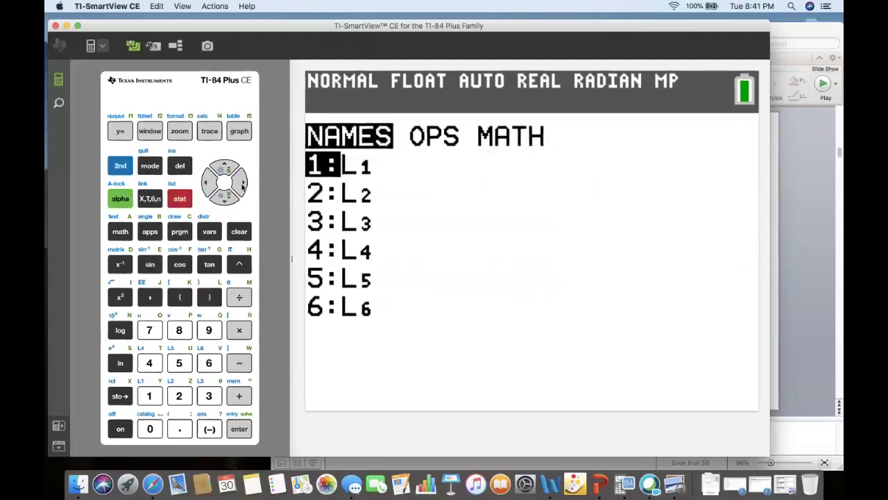
pyautogui.click(241, 183)
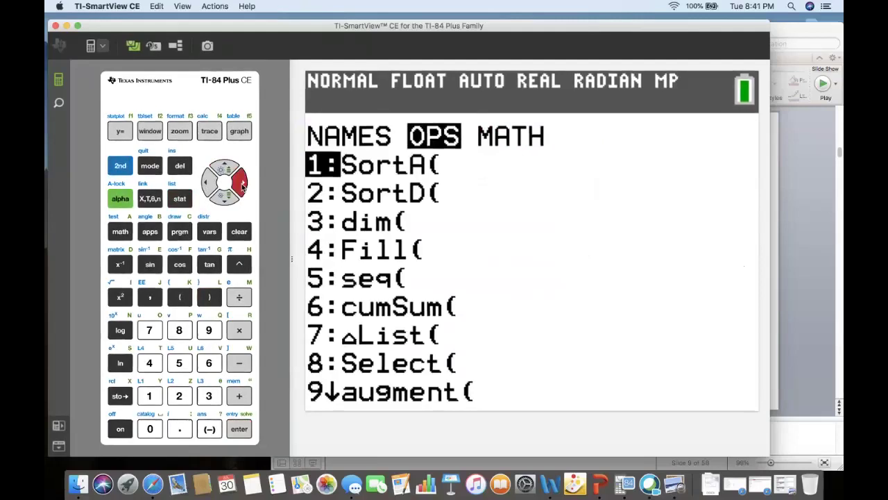
pyautogui.press('Down')
pyautogui.press('Down')
pyautogui.press('Down')
pyautogui.press('Down')
pyautogui.press('Down')
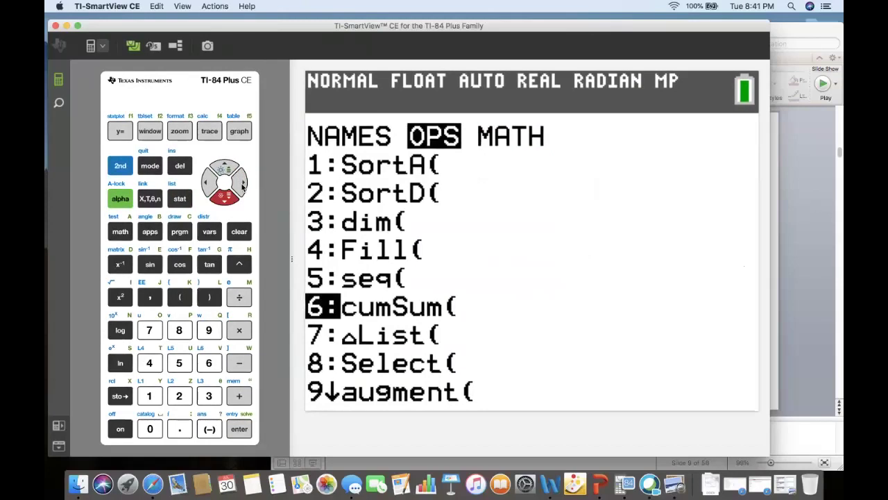
pyautogui.press('Return')
# Complete cumSum( with seq(2A+1,A,1,7,1) recalled from the history and evaluate the cumulative sums
pyautogui.press('Up')
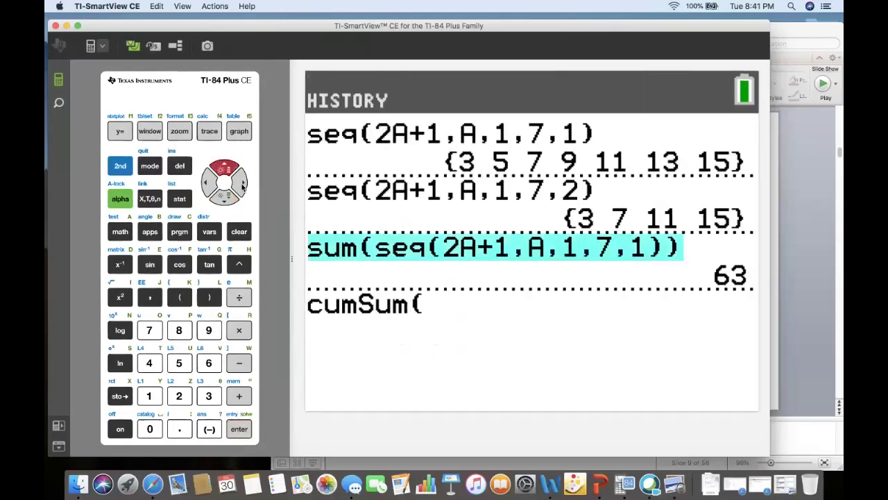
pyautogui.press('Up')
pyautogui.press('Up')
pyautogui.press('Up')
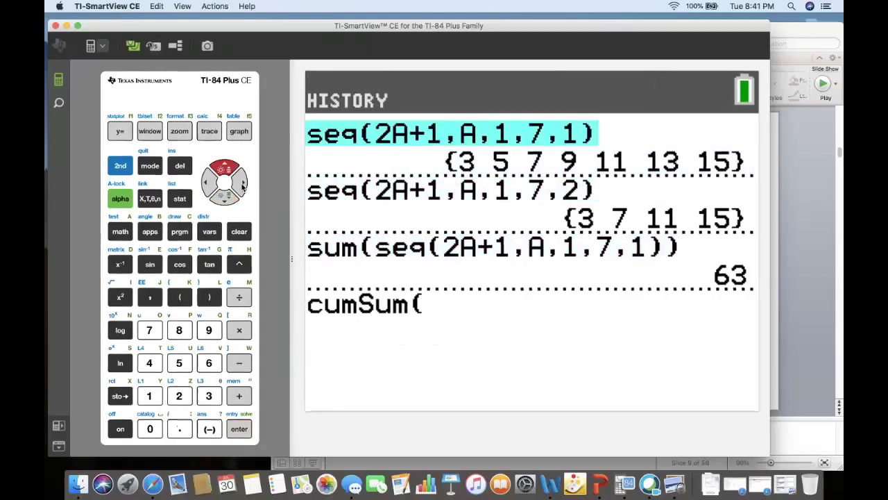
pyautogui.press('Return')
pyautogui.click(209, 297)
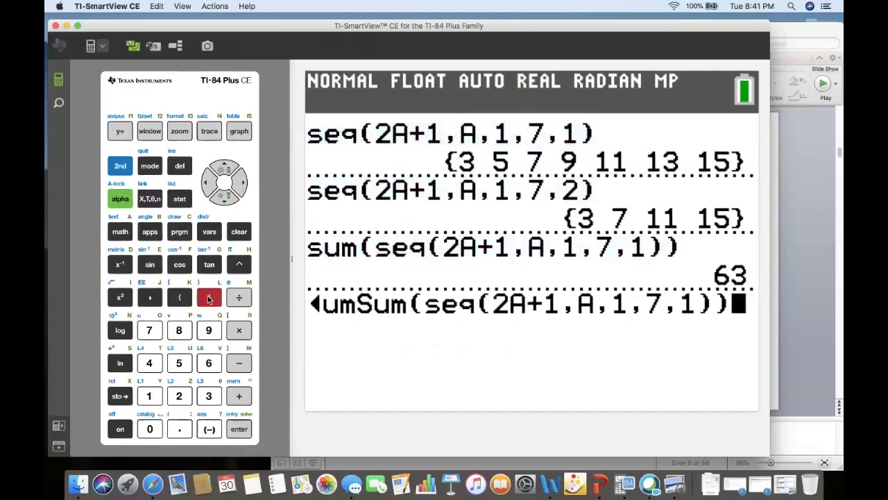
pyautogui.press('Return')
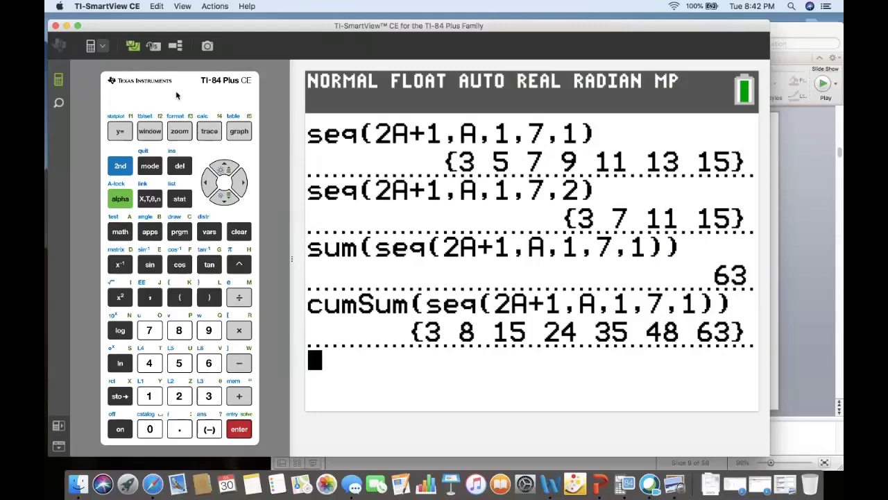
# Open the sequence editor and compare its SEQ(n), SEQ(n+1) and SEQ(n+2) types with the Sequence sequence image in Preview
pyautogui.click(117, 131)
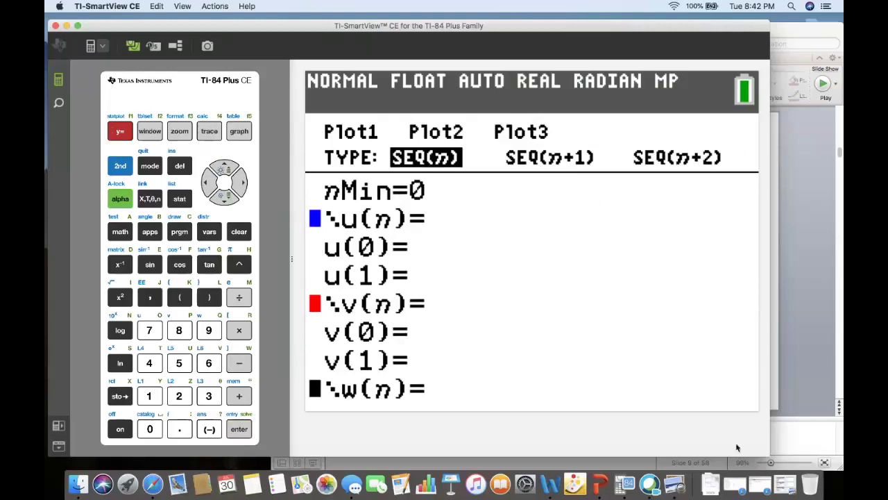
pyautogui.click(784, 490)
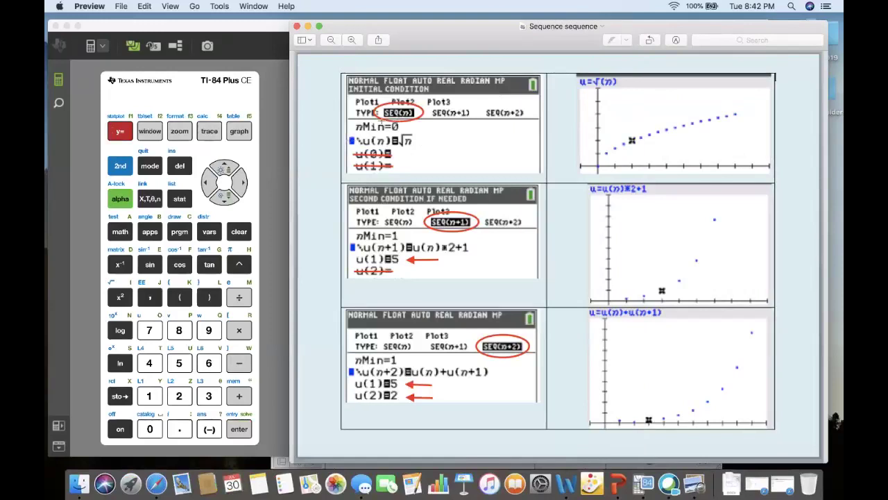
pyautogui.press('super+Tab')
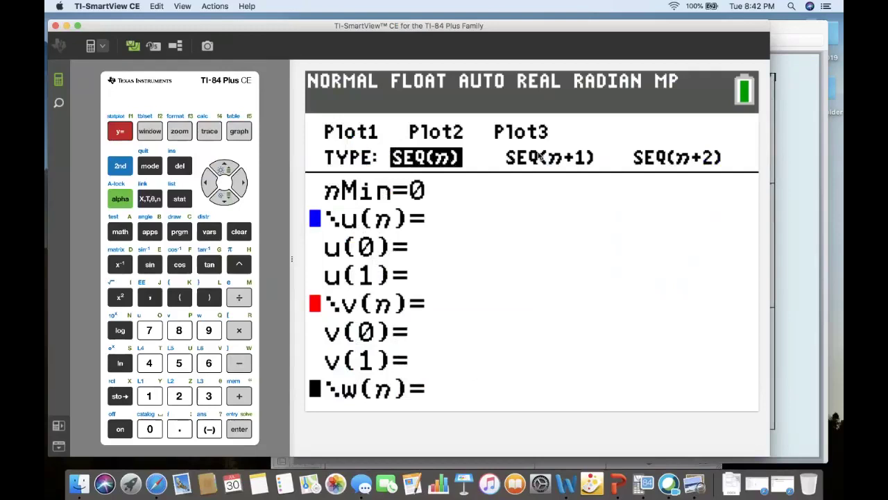
pyautogui.click(782, 154)
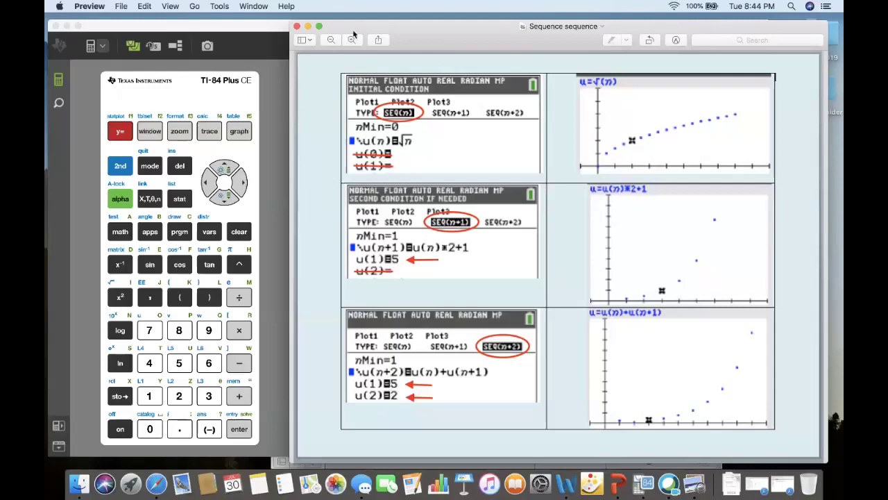
pyautogui.click(306, 27)
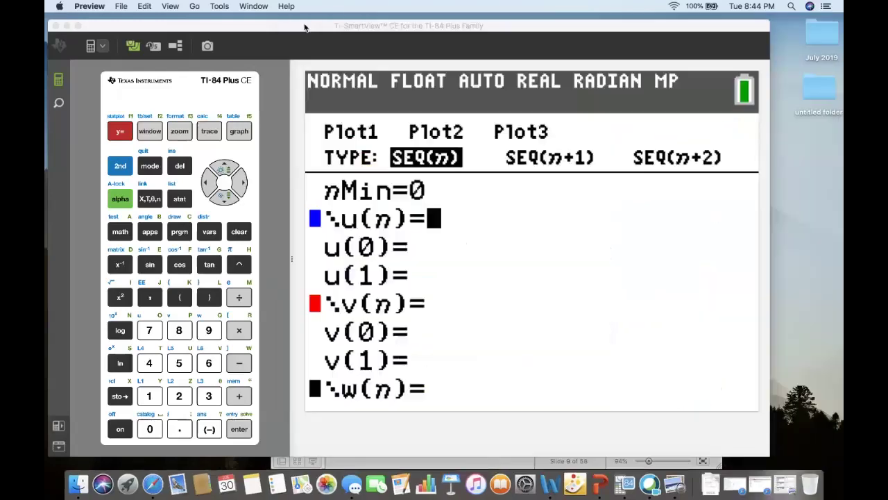
pyautogui.click(760, 483)
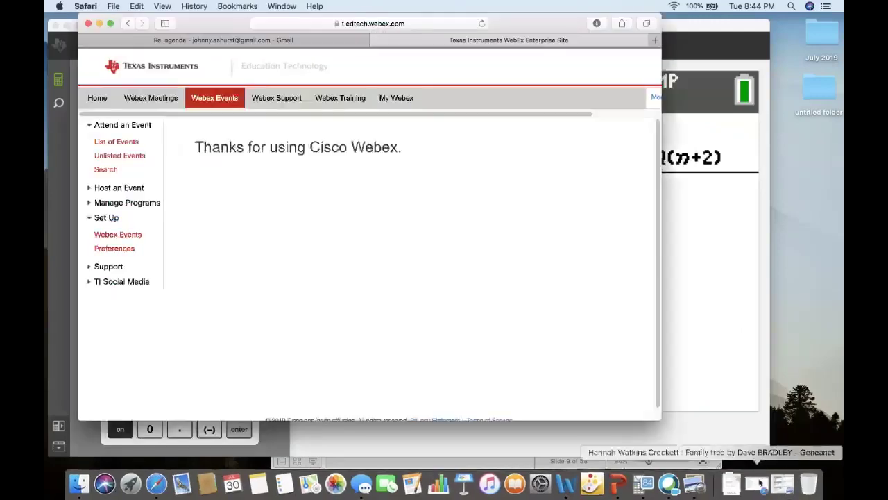
pyautogui.click(98, 24)
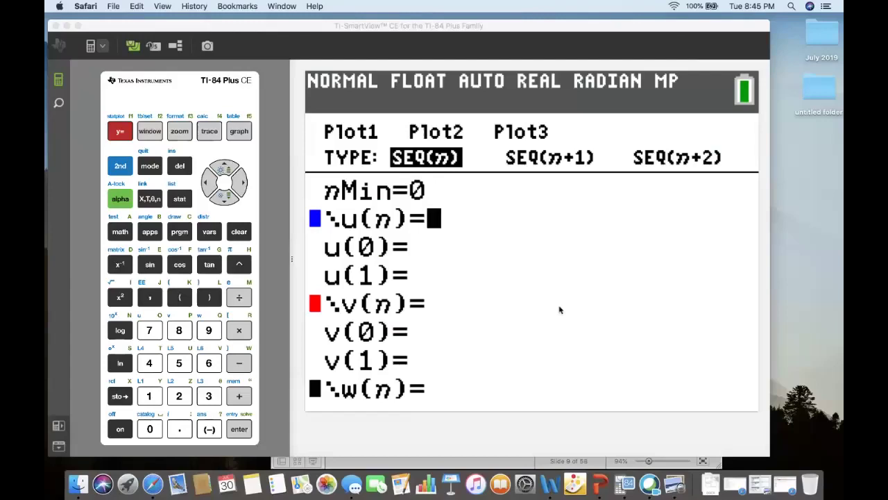
pyautogui.click(786, 488)
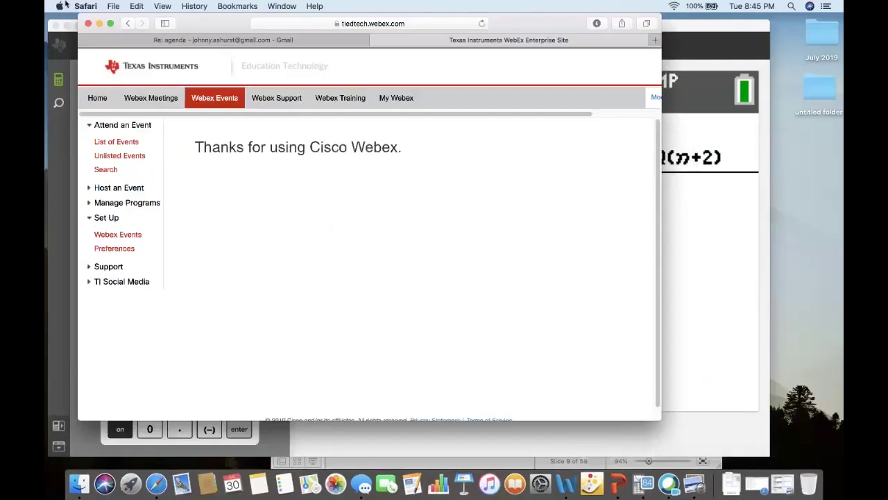
pyautogui.click(99, 25)
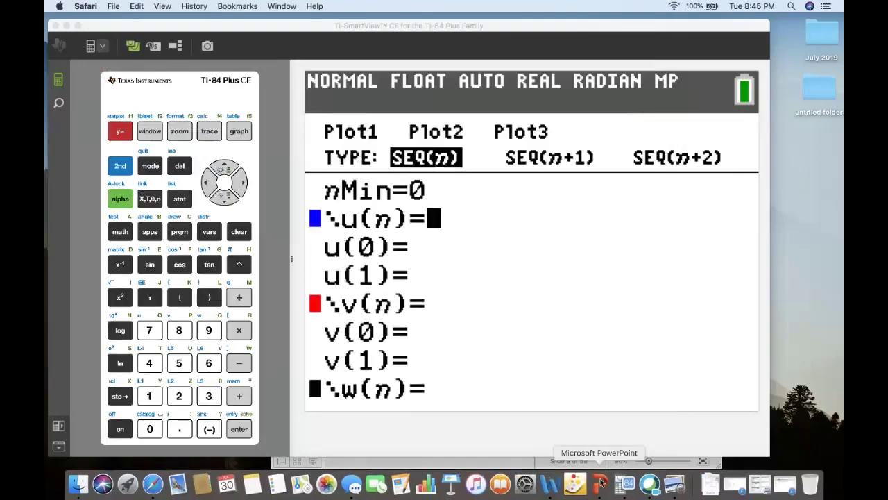
# Rearrange the calculator and PowerPoint windows so they overlap with both the keypad and the slides visible, ending in PowerPoint
pyautogui.moveTo(323, 29); pyautogui.dragTo(344, 109)
pyautogui.click(351, 30)
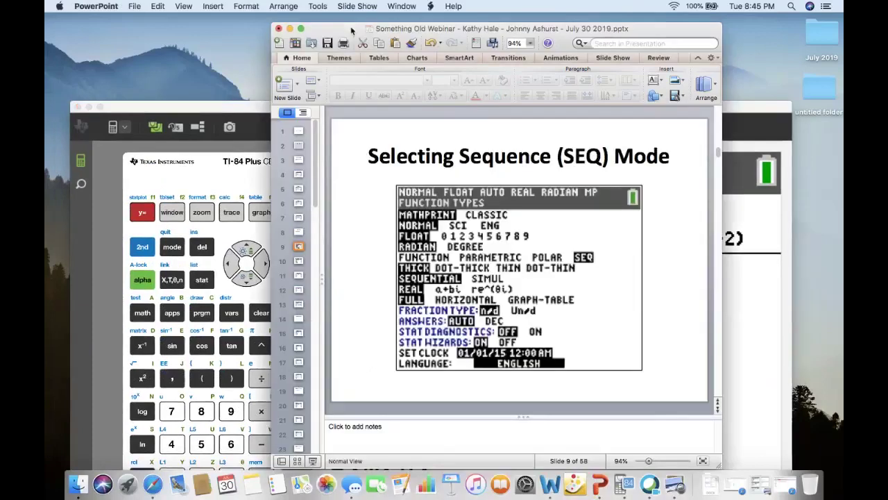
pyautogui.moveTo(351, 31); pyautogui.dragTo(469, 24)
pyautogui.click(112, 105)
pyautogui.moveTo(113, 105); pyautogui.dragTo(102, 31)
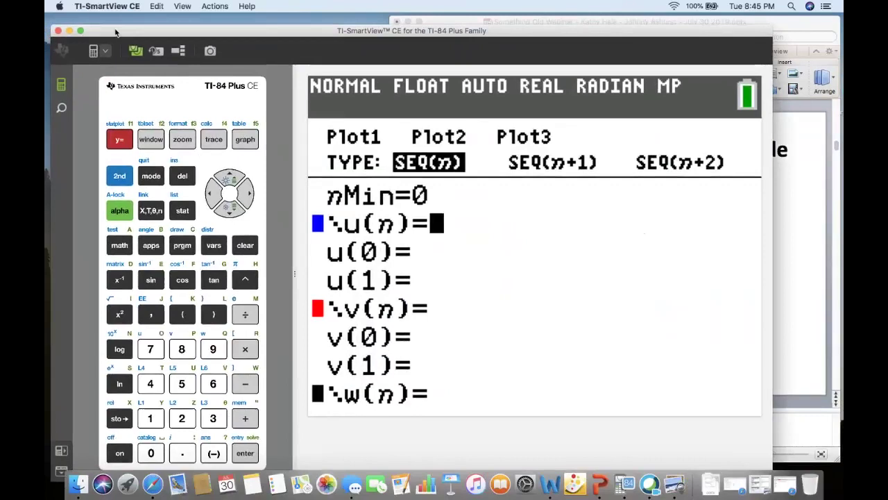
pyautogui.press('super+Tab')
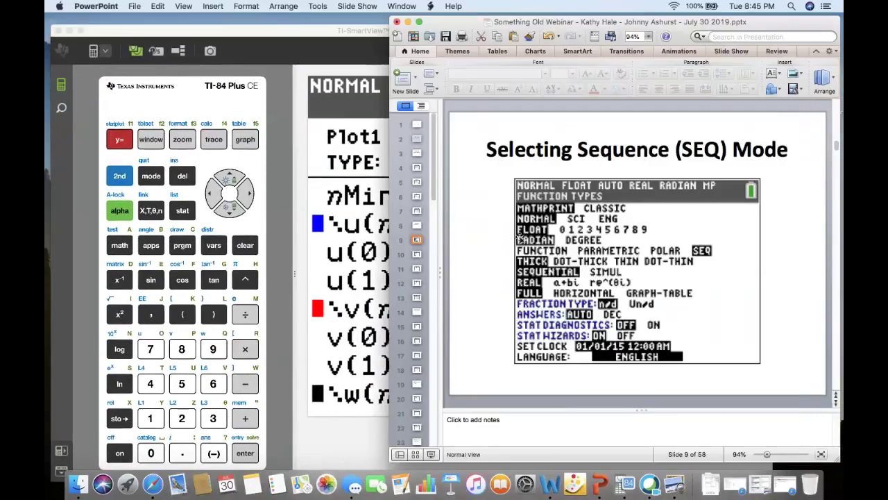
# Page through the PowerPoint presentation to slide 23, Graphing a Recursive Sequence
pyautogui.click(791, 297)
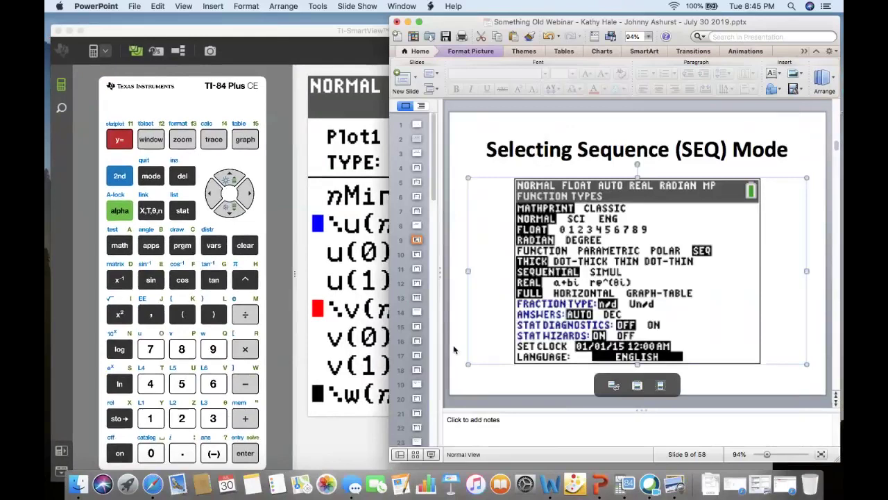
pyautogui.press('pagedown')
pyautogui.press('pagedown')
pyautogui.press('pagedown')
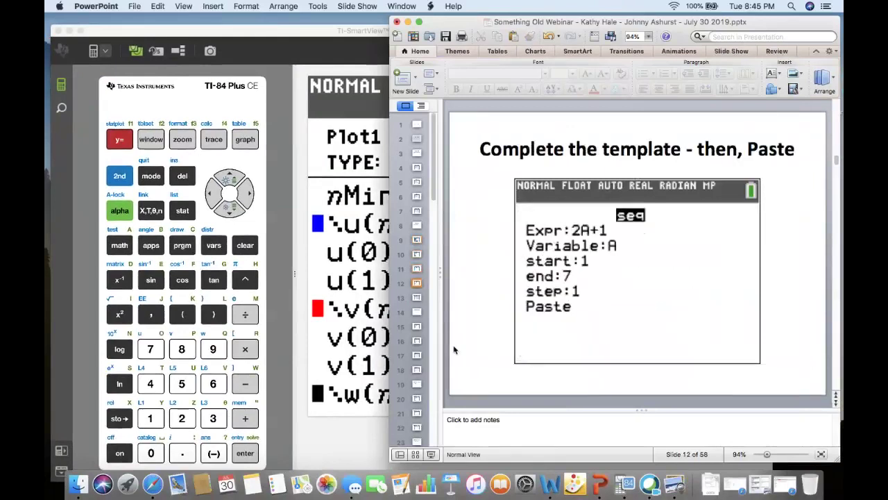
pyautogui.press('pagedown')
pyautogui.press('pagedown')
pyautogui.press('pagedown')
pyautogui.press('pagedown')
pyautogui.press('pagedown')
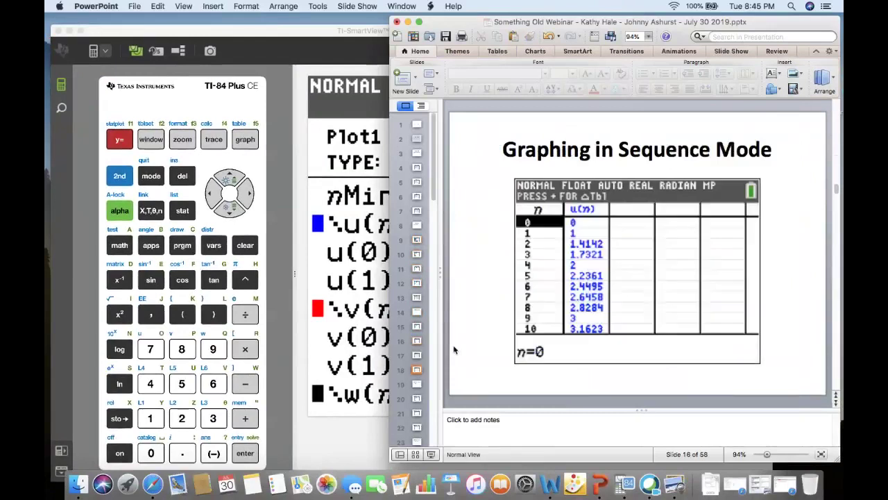
pyautogui.press('pagedown')
pyautogui.press('pagedown')
pyautogui.press('pagedown')
pyautogui.press('pagedown')
pyautogui.press('pagedown')
pyautogui.press('pagedown')
pyautogui.press('pagedown')
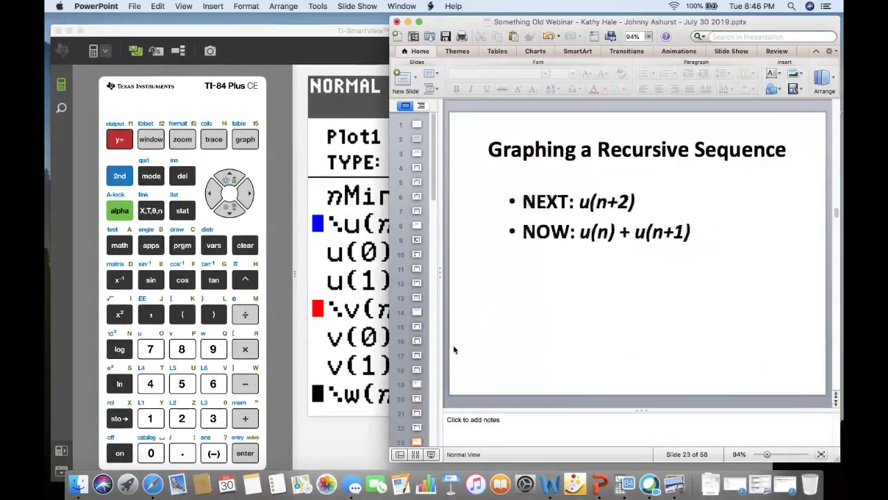
# Page through the presentation to slide 28, the Rule of 72 calculator screen
pyautogui.press('pagedown')
pyautogui.press('pagedown')
pyautogui.press('pagedown')
pyautogui.press('pagedown')
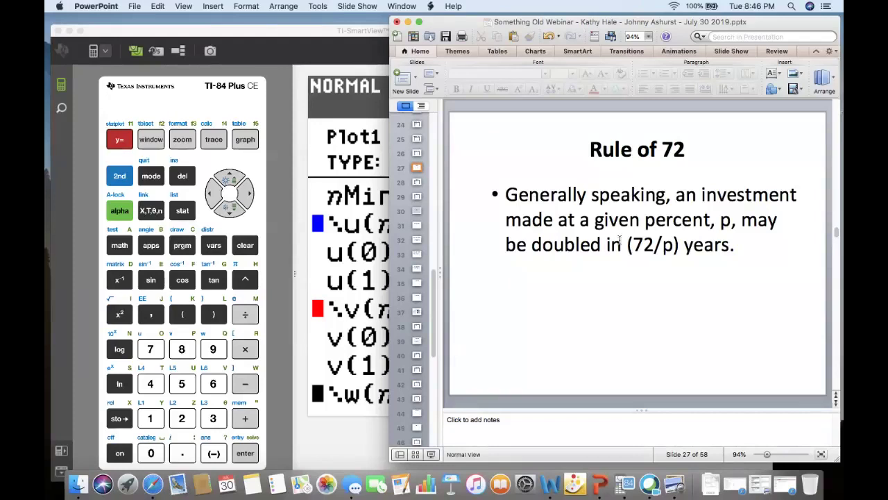
pyautogui.press('Down')
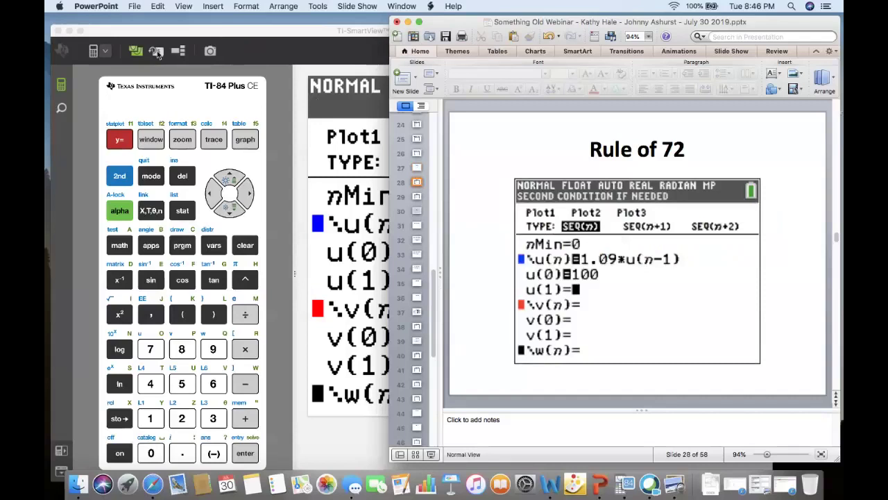
# Switch to TI-SmartView CE and shift its window to check the Rule of 72 slide, ending with the keypad fully visible
pyautogui.click(364, 143)
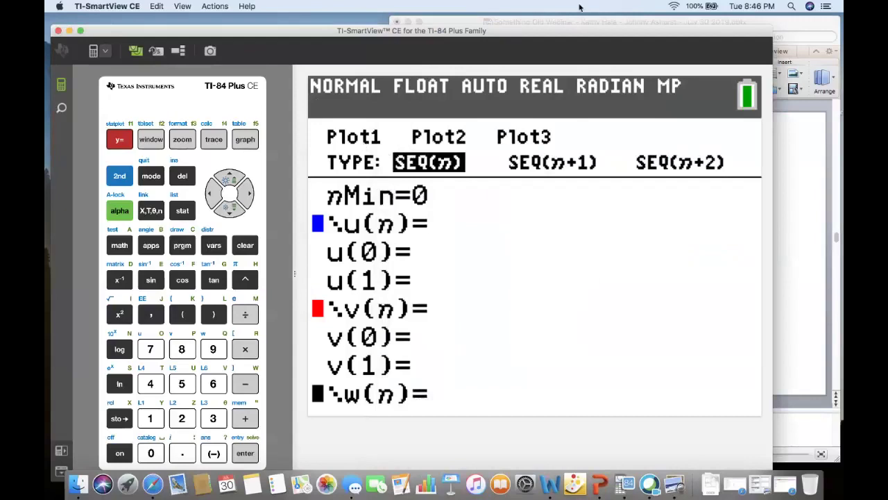
pyautogui.moveTo(535, 27); pyautogui.dragTo(375, 6)
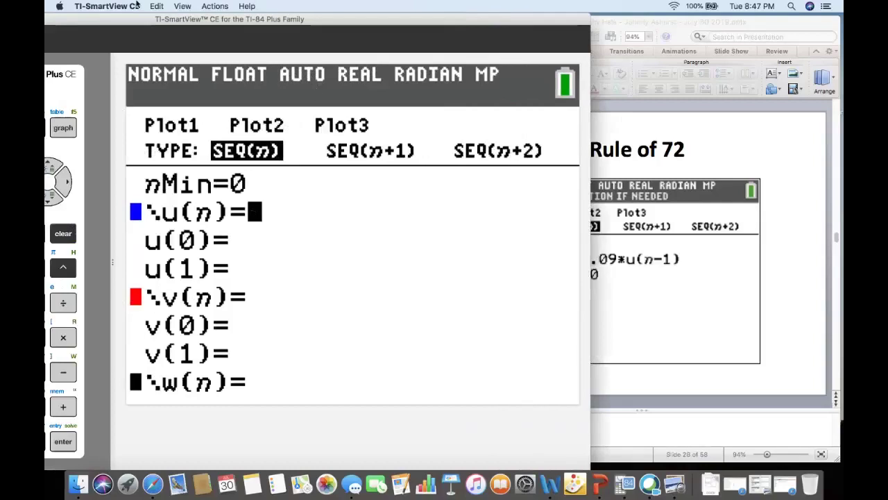
pyautogui.moveTo(105, 21); pyautogui.dragTo(281, 6)
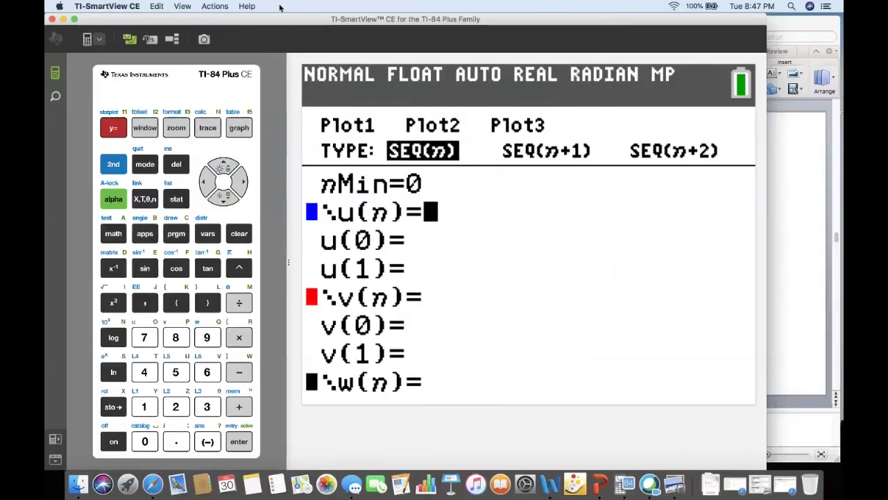
# Begin the u(n) formula in the sequence editor with 1.09 and an opening parenthesis
pyautogui.click(143, 408)
pyautogui.click(175, 444)
pyautogui.click(144, 441)
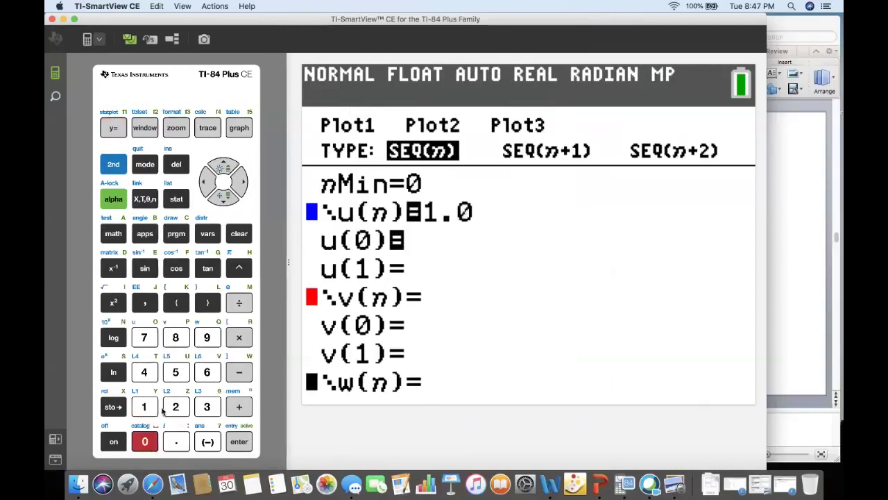
pyautogui.click(207, 337)
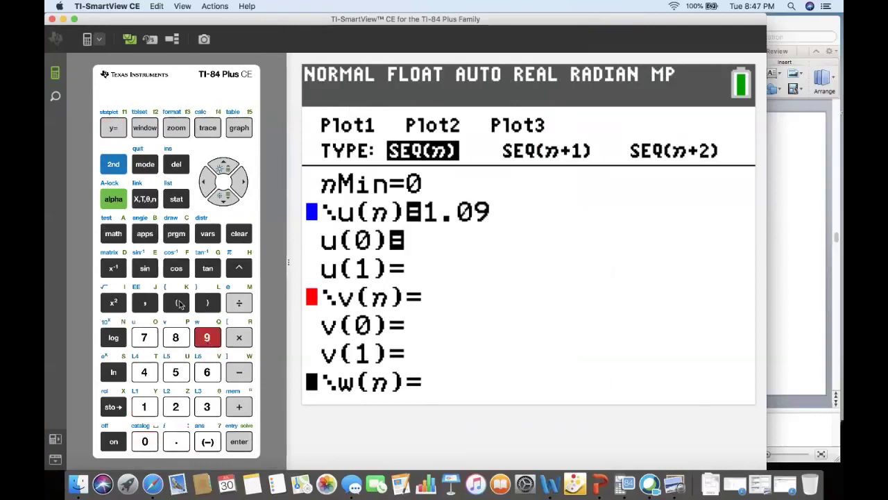
pyautogui.click(179, 305)
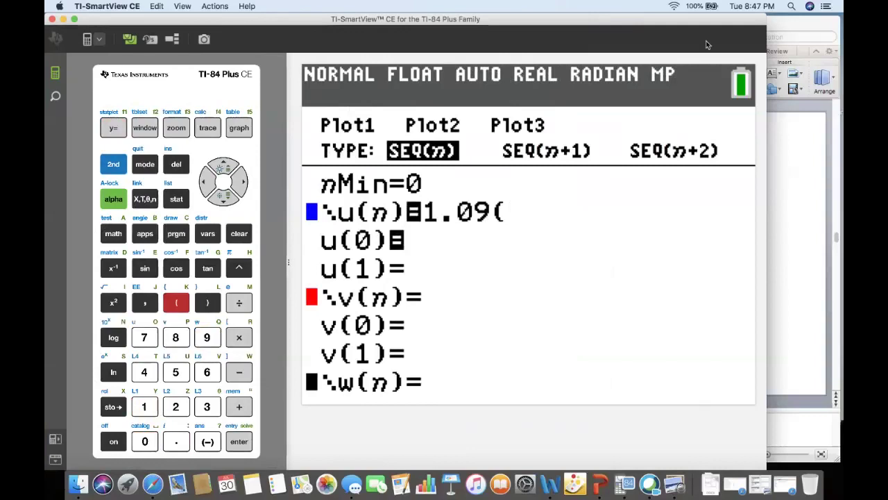
# Check the slide again, then replace the parenthesis after 1.09 to complete the formula as u(n)=1.09u(n-1)
pyautogui.moveTo(705, 40); pyautogui.dragTo(633, 4)
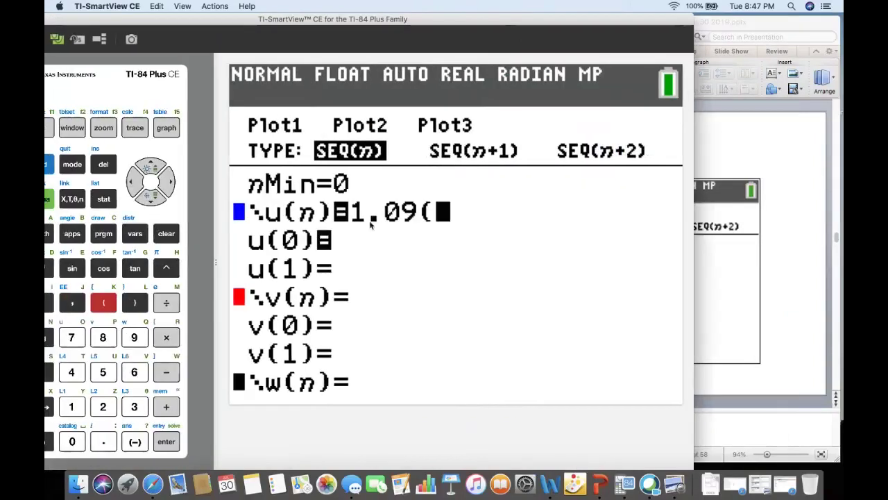
pyautogui.click(134, 185)
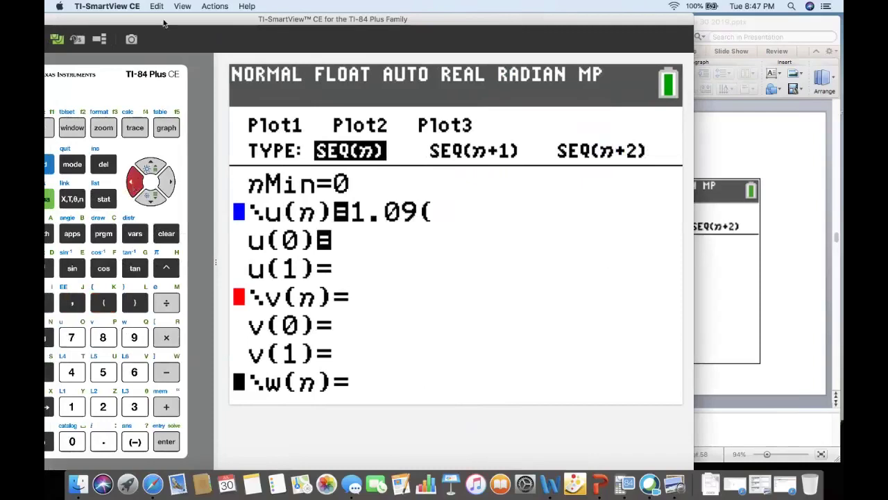
pyautogui.moveTo(164, 21); pyautogui.dragTo(257, 10)
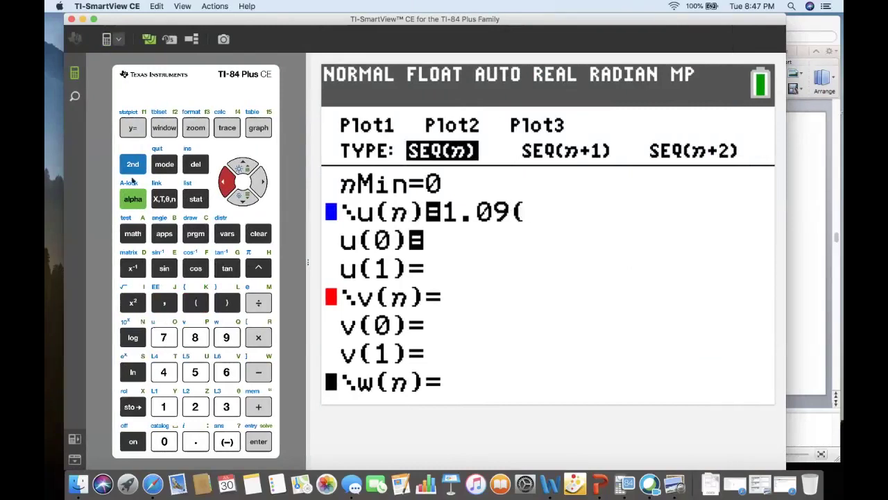
pyautogui.click(132, 164)
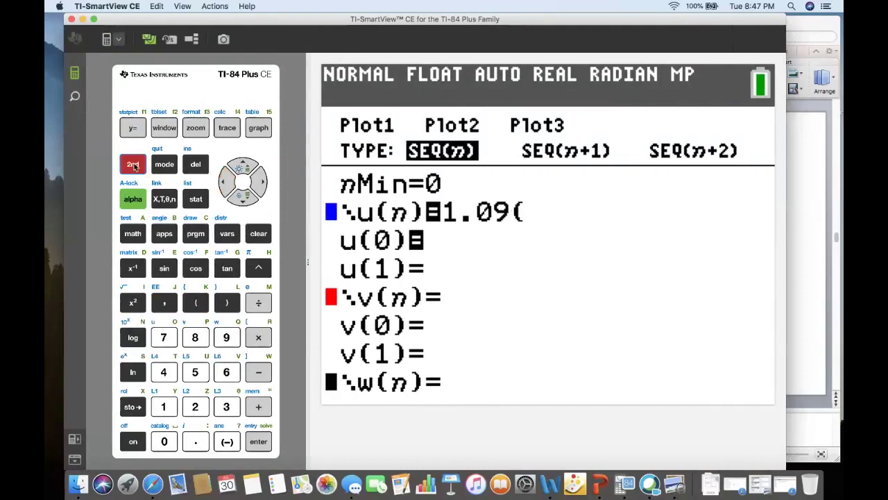
pyautogui.click(168, 338)
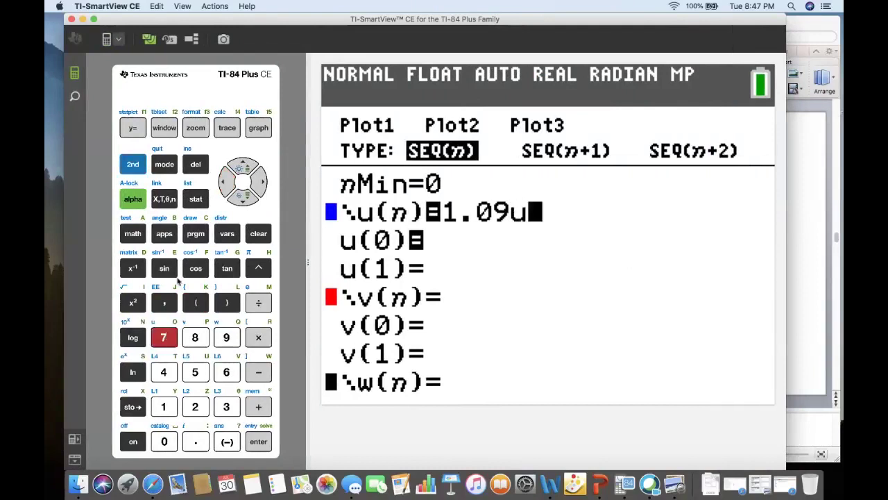
pyautogui.click(188, 300)
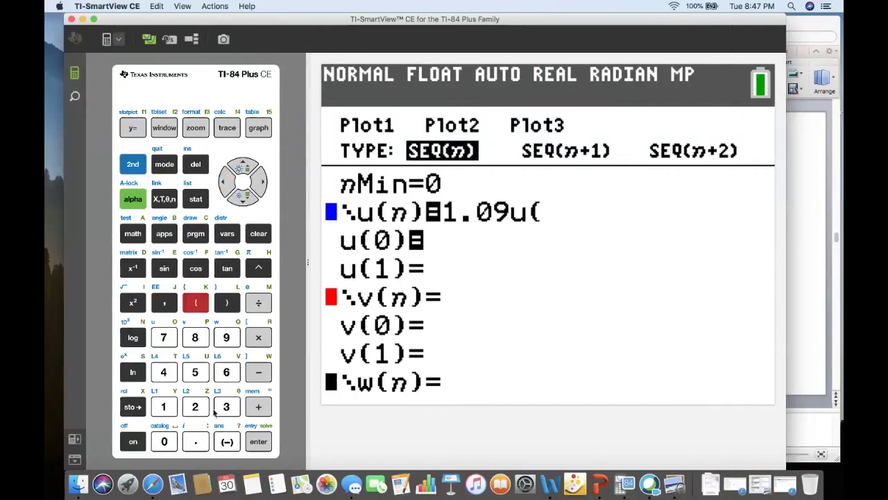
pyautogui.click(166, 202)
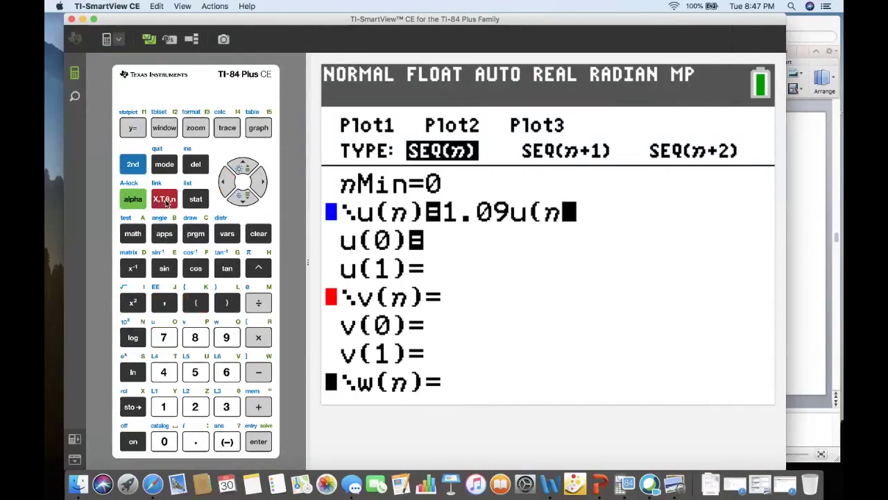
pyautogui.click(260, 375)
pyautogui.click(153, 410)
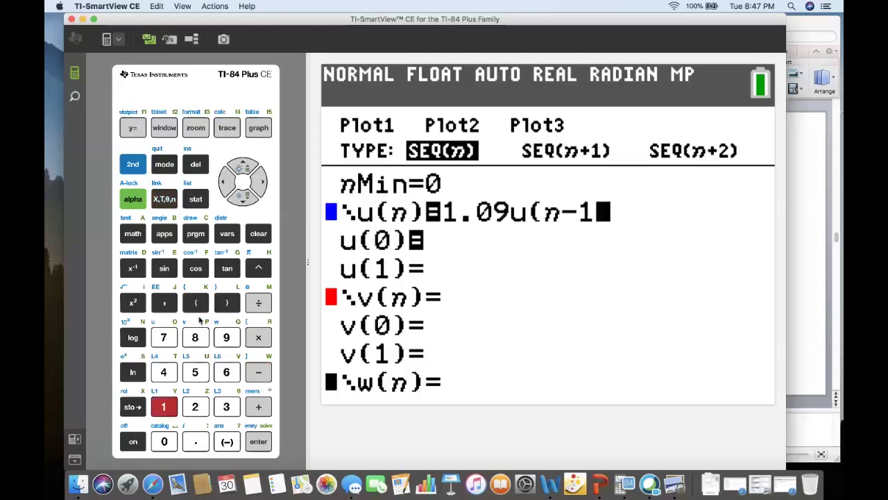
pyautogui.click(227, 303)
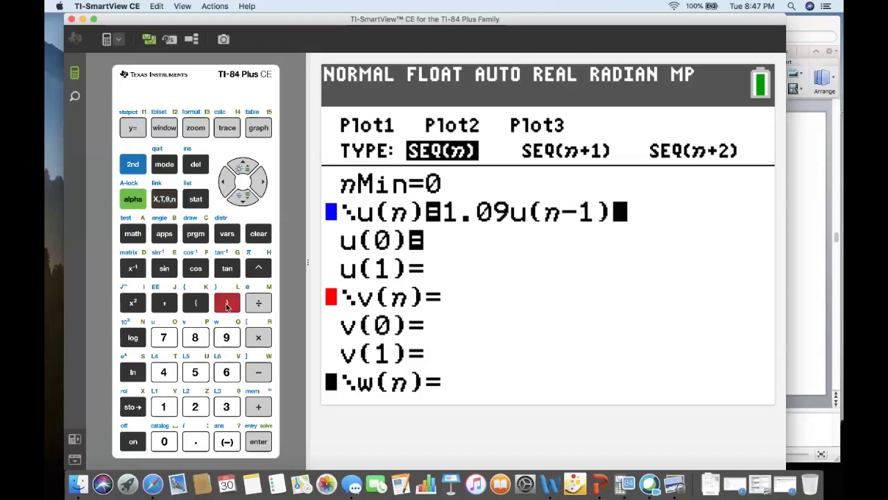
# Set the initial condition u(0) to 100
pyautogui.click(243, 205)
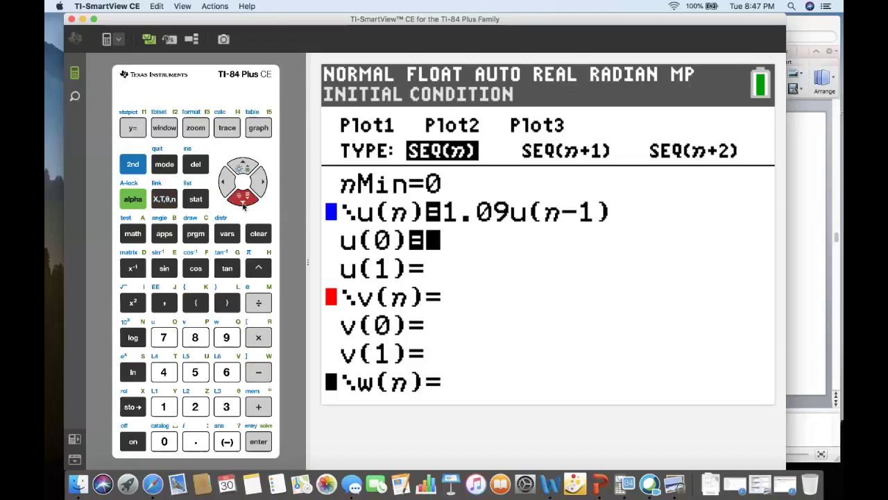
pyautogui.click(162, 406)
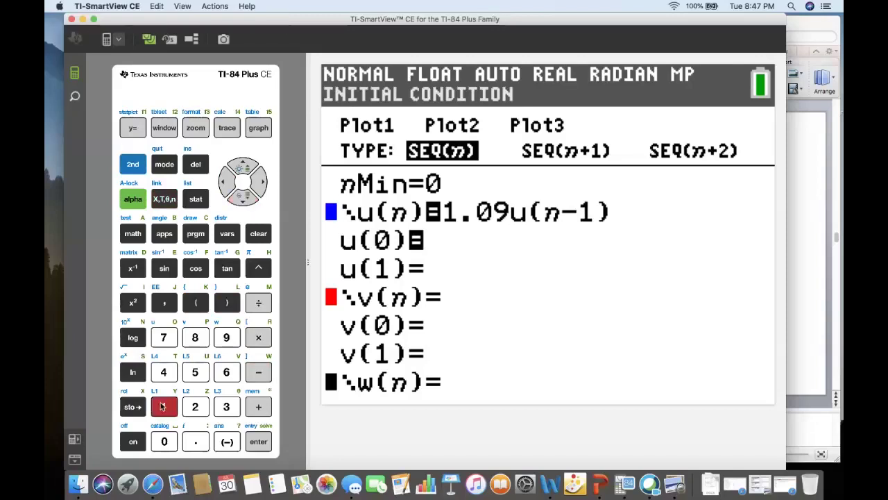
pyautogui.click(164, 441)
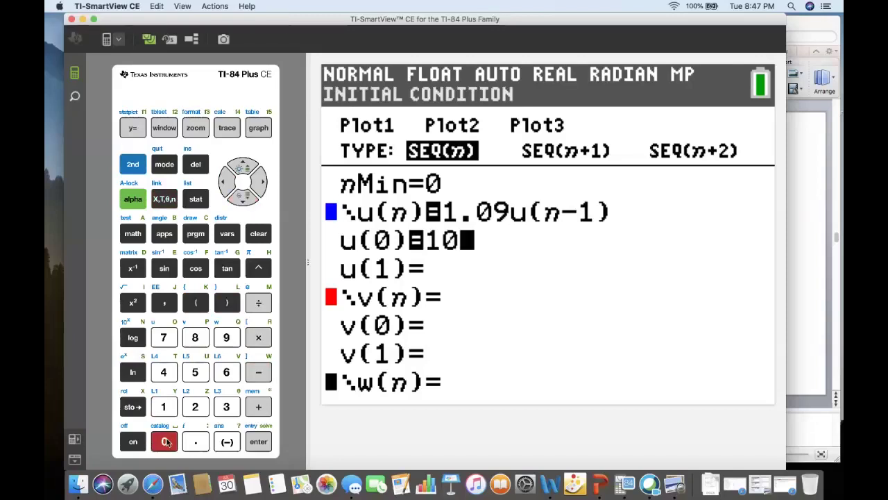
pyautogui.click(166, 442)
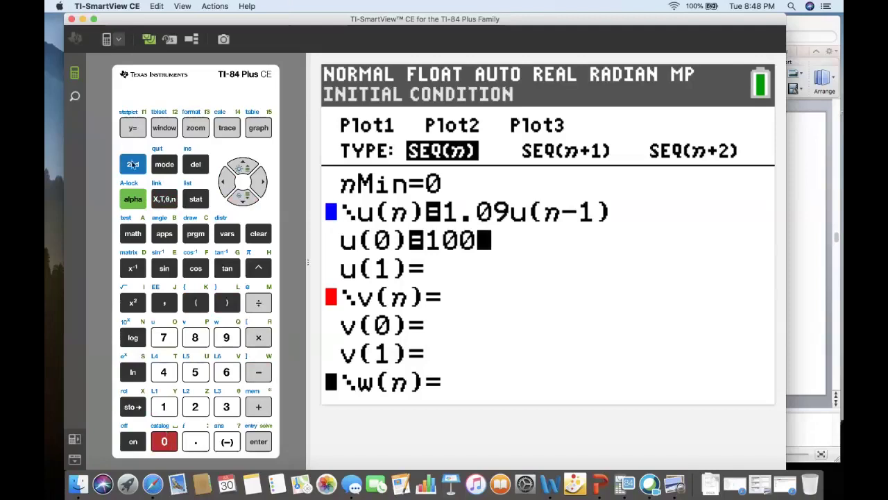
# In the graph window settings, set nMax to 10 and Xmax to 10
pyautogui.click(164, 129)
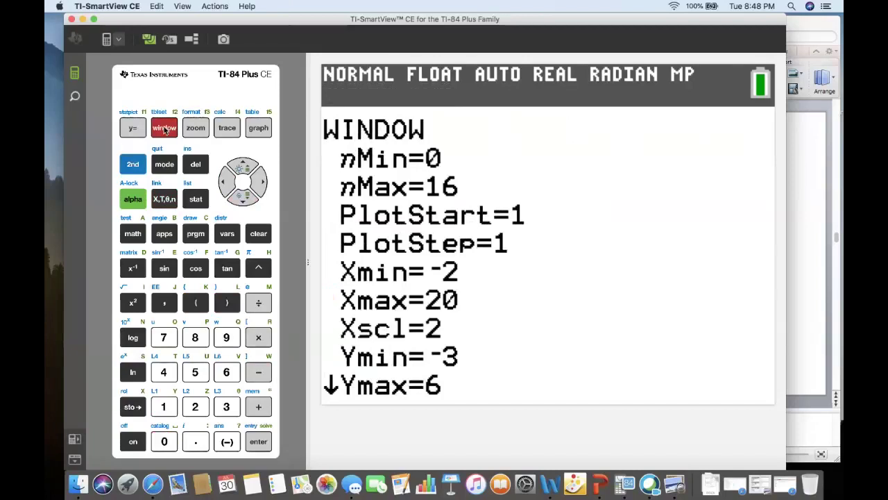
pyautogui.press('Down')
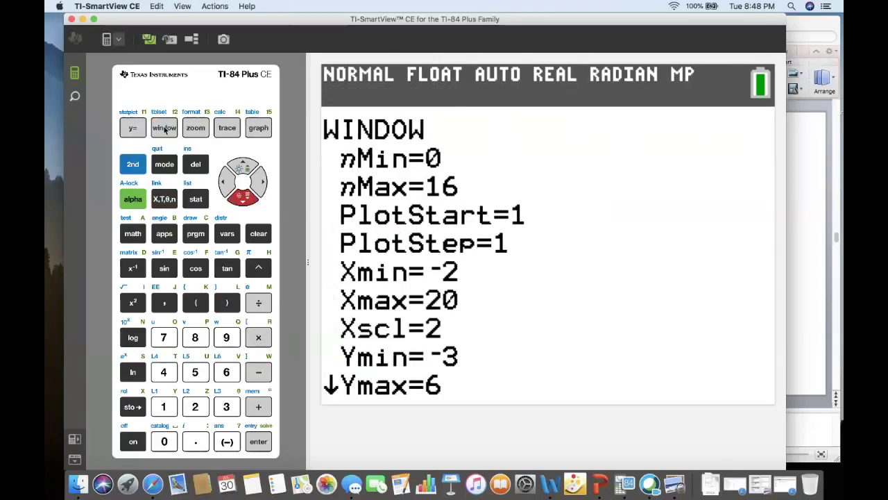
pyautogui.write('1')
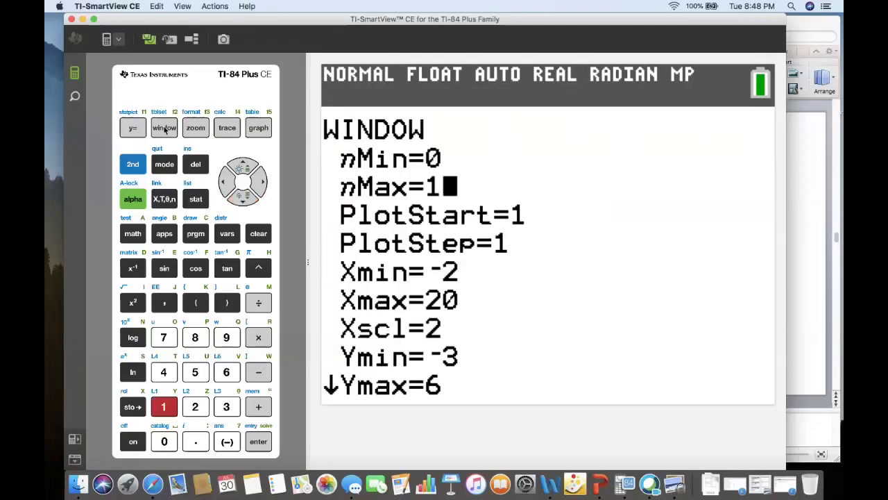
pyautogui.write('0')
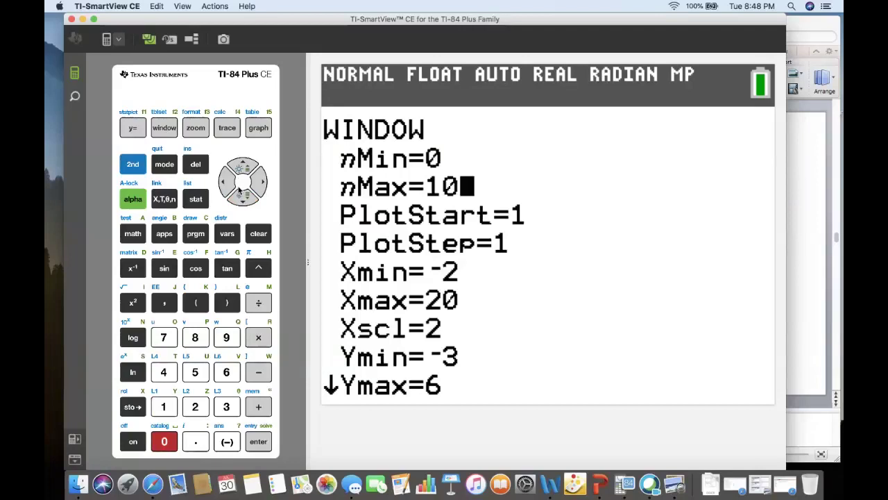
pyautogui.press('Down')
pyautogui.press('Down')
pyautogui.press('Down')
pyautogui.press('Down')
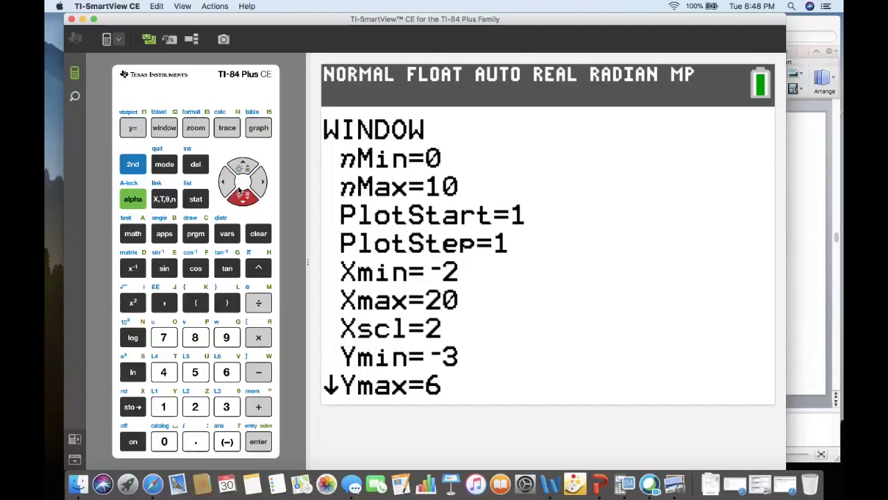
pyautogui.write('10')
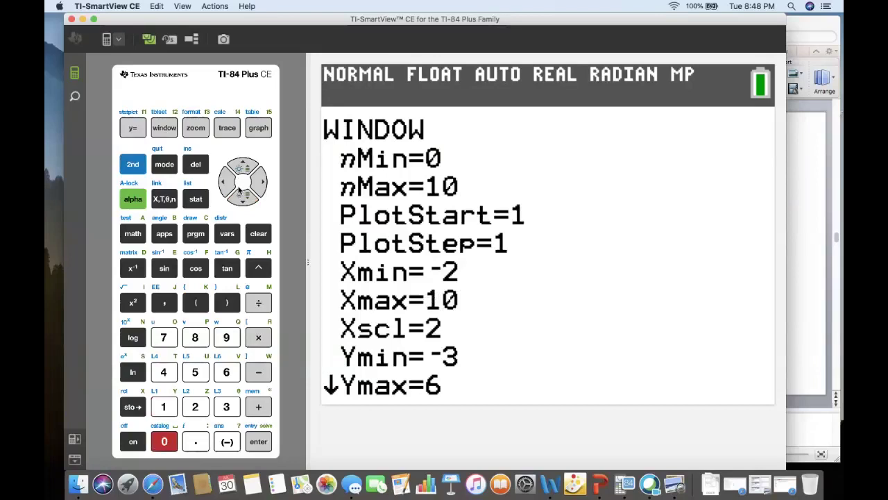
# Enter 2 for Xscl, 230 for Ymax and 25 for Yscl in the window settings
pyautogui.press('Down')
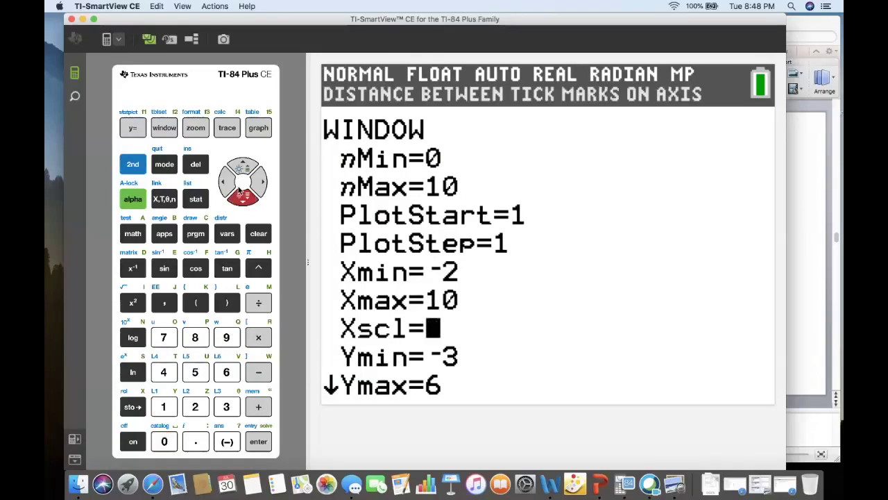
pyautogui.write('2')
pyautogui.press('Down')
pyautogui.press('Down')
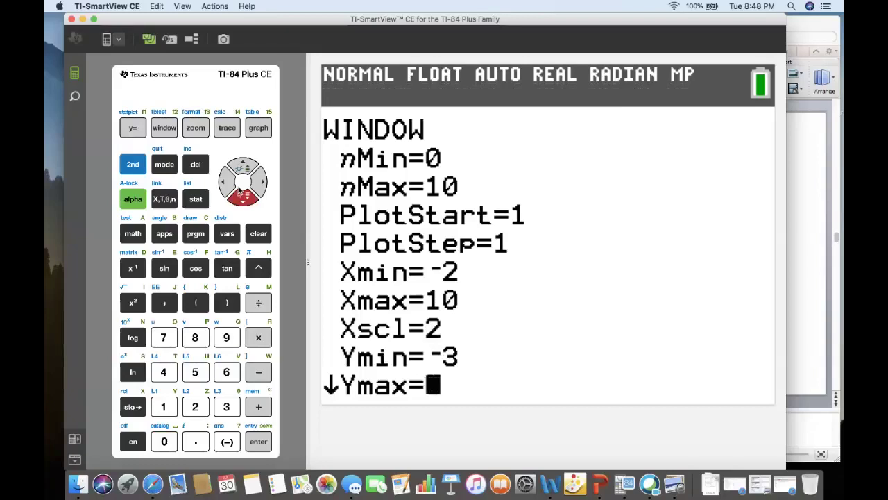
pyautogui.write('2')
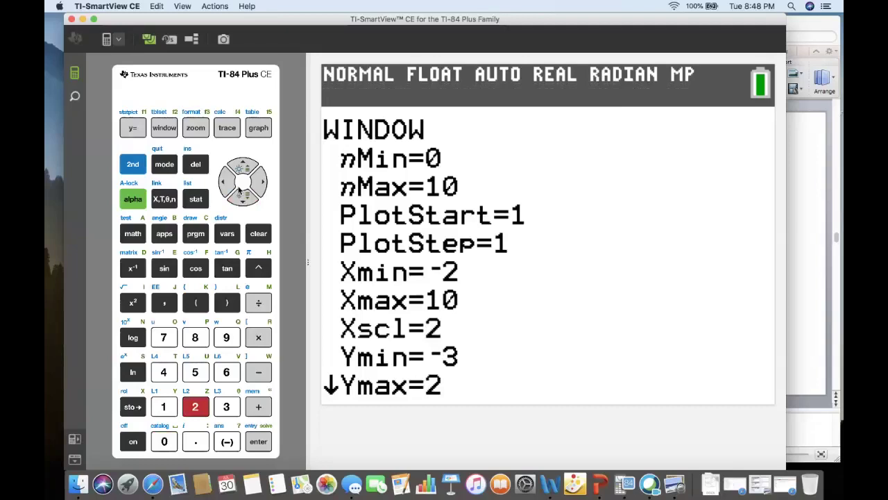
pyautogui.write('30')
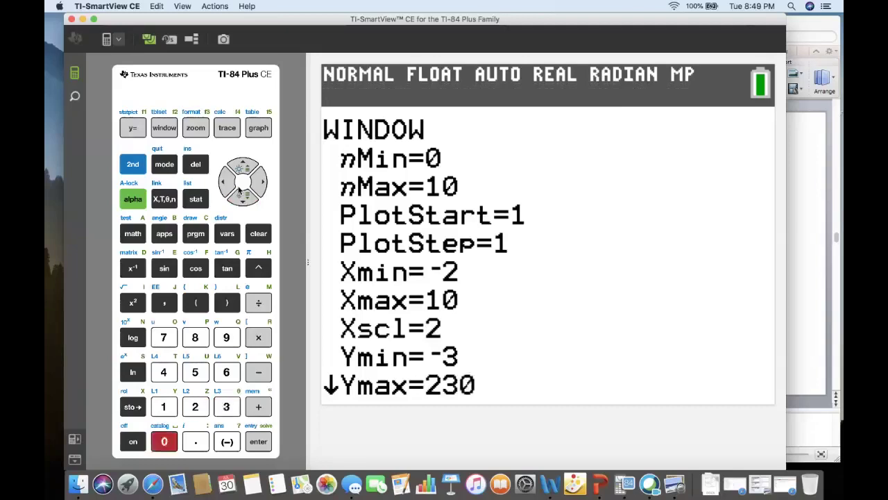
pyautogui.press('Down')
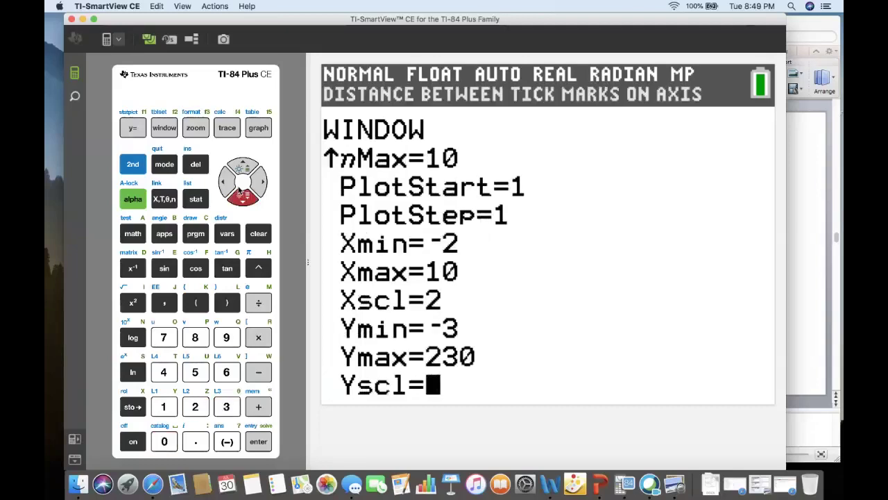
pyautogui.write('25')
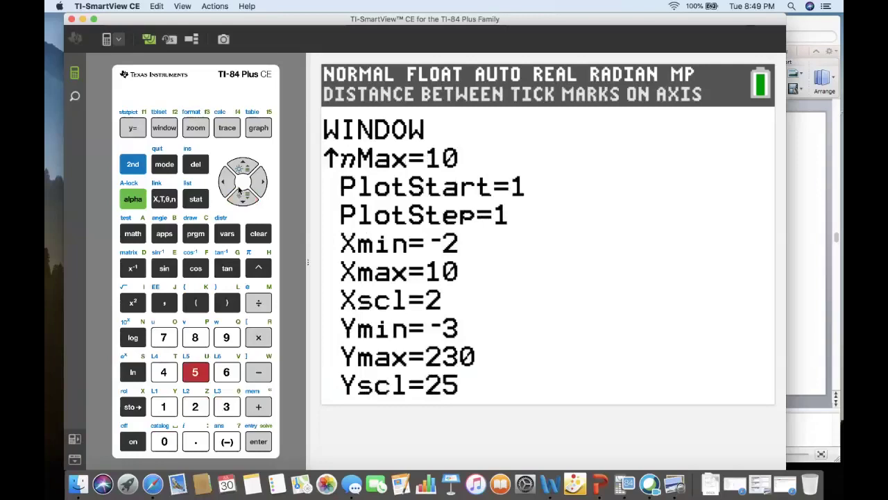
# Graph the recursive sequence, trace its points from n=0 to n=8, and check the same terms in the table of values
pyautogui.click(259, 129)
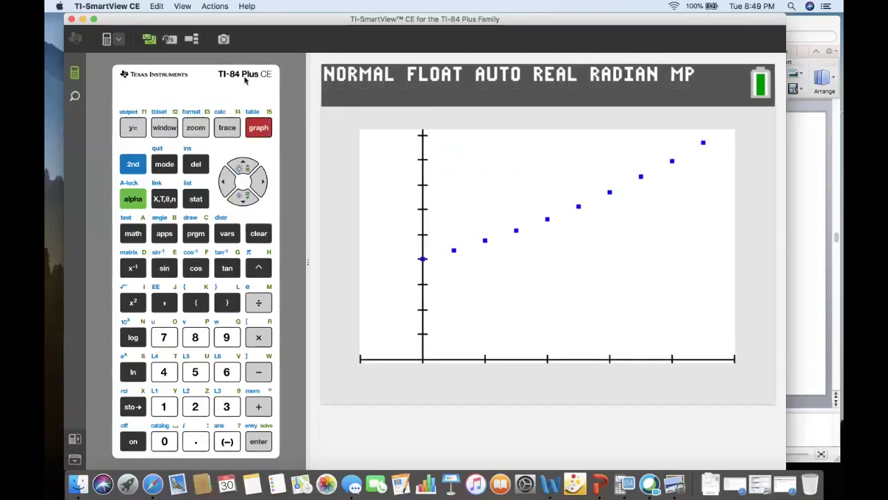
pyautogui.click(230, 130)
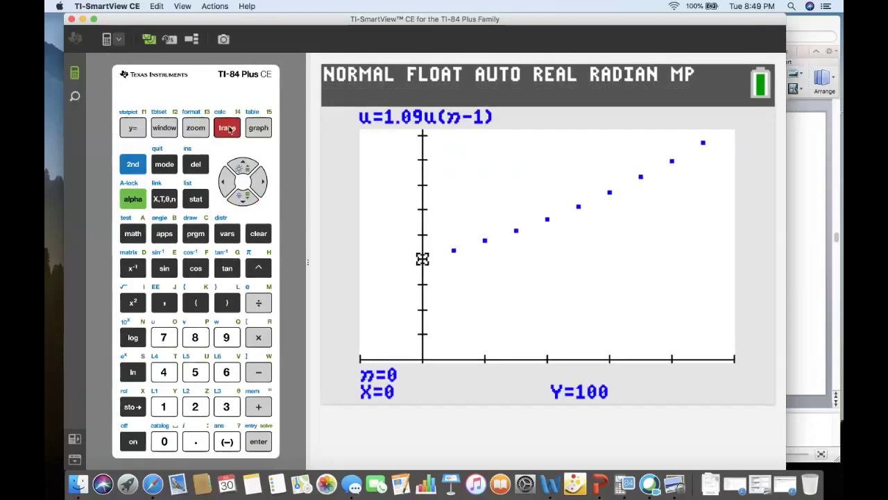
pyautogui.press('Right')
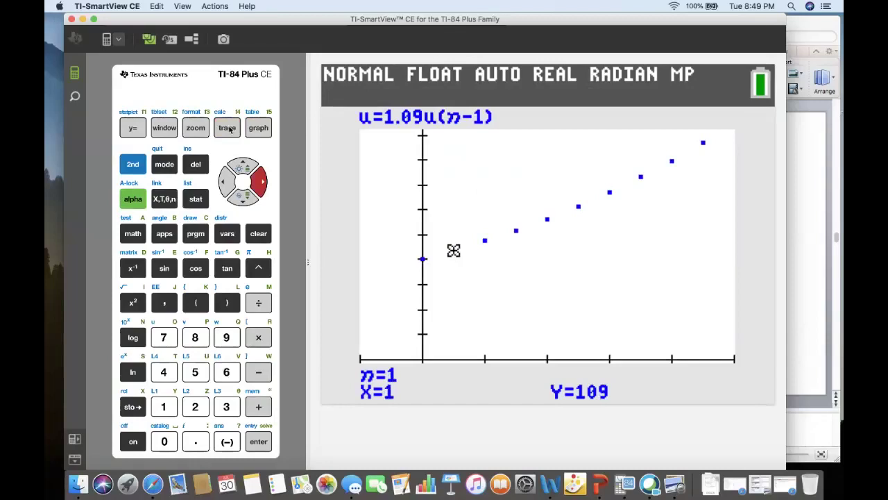
pyautogui.press('Right')
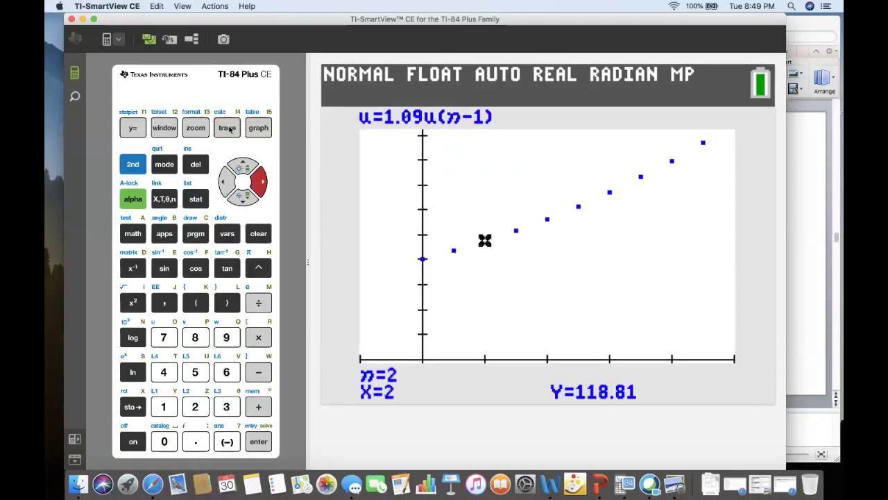
pyautogui.press('Right')
pyautogui.press('Right')
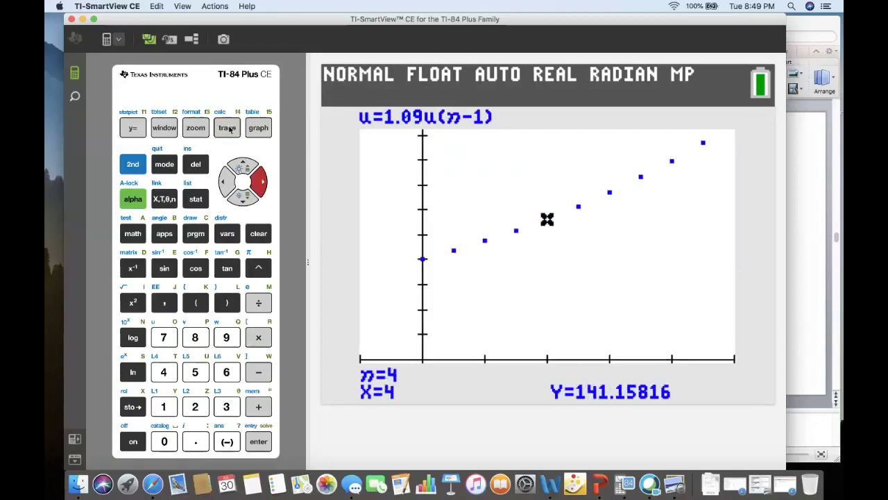
pyautogui.press('Right')
pyautogui.press('Right')
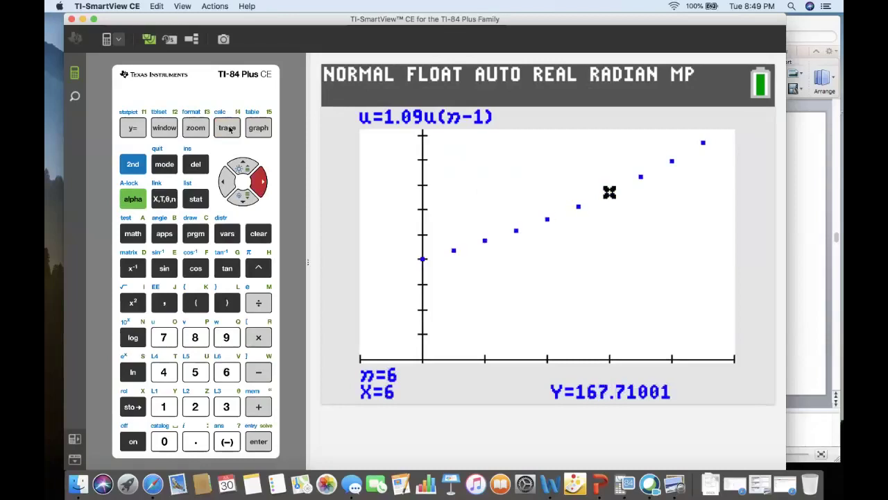
pyautogui.press('Right')
pyautogui.press('Right')
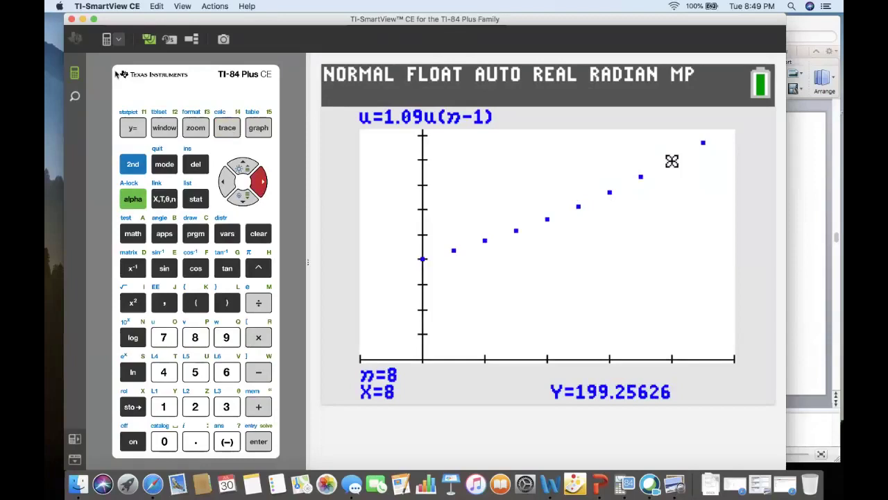
pyautogui.click(136, 170)
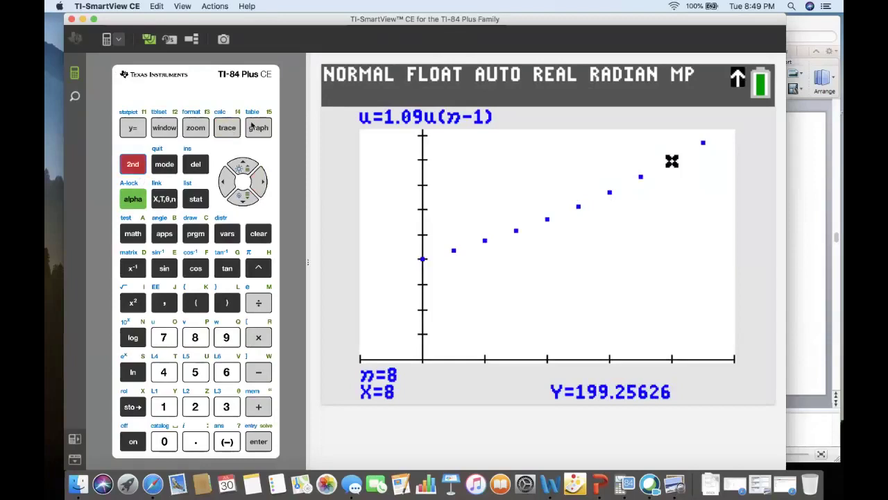
pyautogui.click(254, 129)
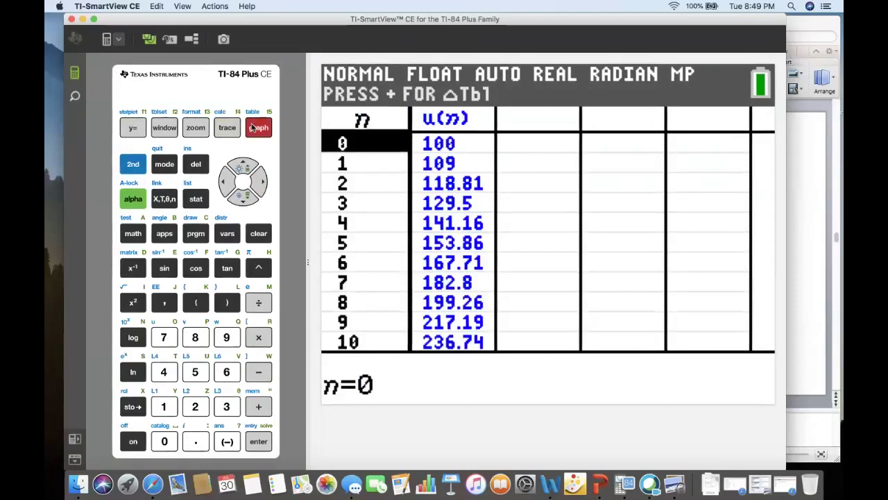
# Change the growth multiplier in the sequence formula so that it reads u(n)=1.08u(n-1)
pyautogui.click(133, 128)
pyautogui.press('Down')
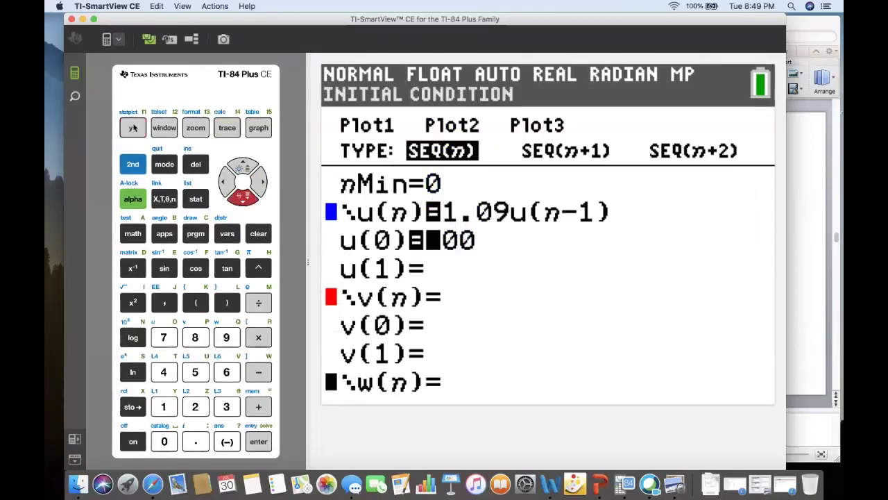
pyautogui.press('Up')
pyautogui.press('Right')
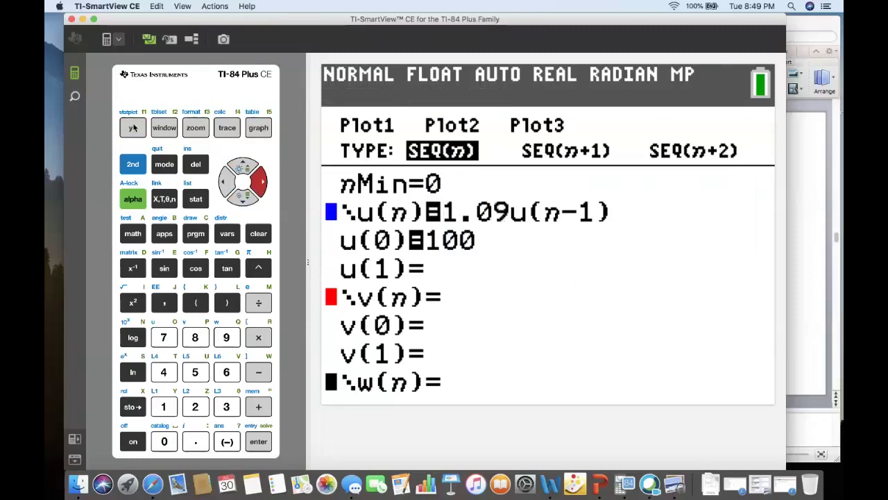
pyautogui.write('8')
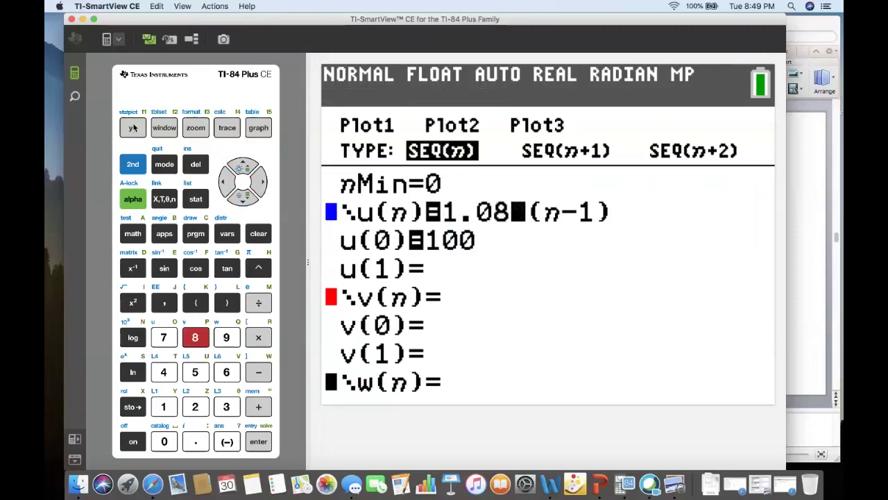
# Examine the table of values for the 1.08 growth sequence up to u(9), and return to the sequence editor
pyautogui.click(134, 168)
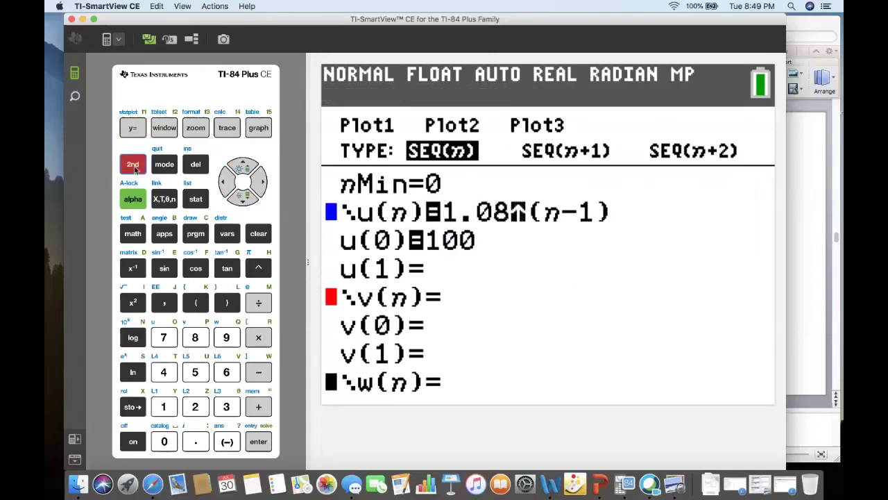
pyautogui.click(255, 130)
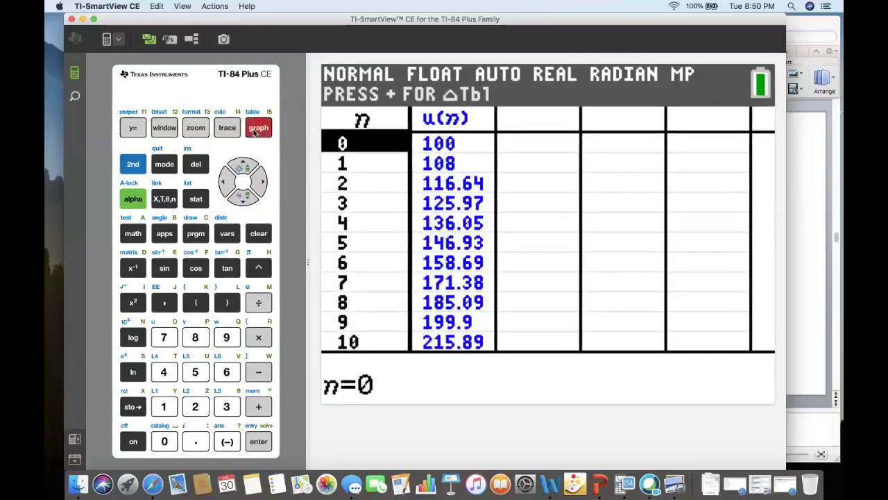
pyautogui.press('Down')
pyautogui.press('Down')
pyautogui.press('Down')
pyautogui.press('Down')
pyautogui.press('Down')
pyautogui.press('Down')
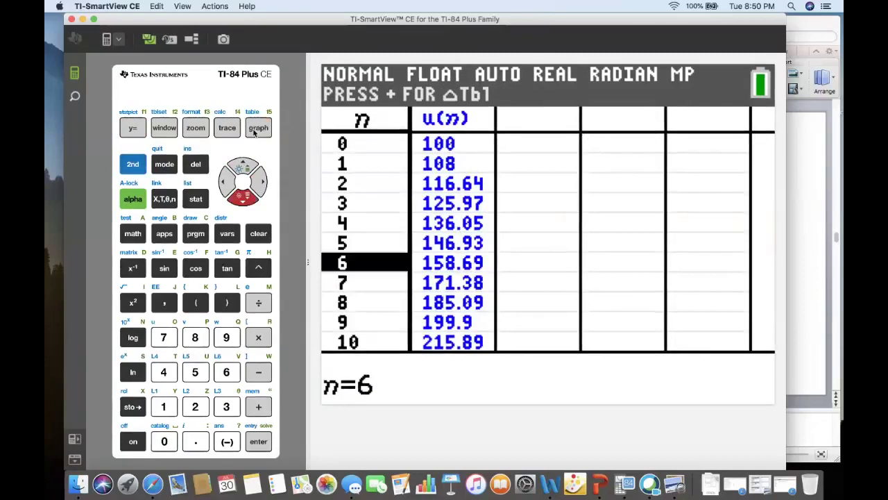
pyautogui.press('Right')
pyautogui.press('Down')
pyautogui.press('Down')
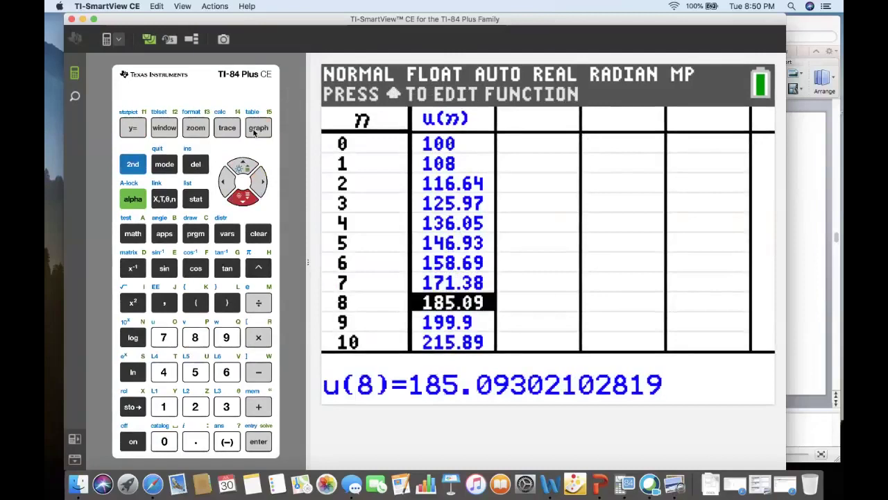
pyautogui.press('Down')
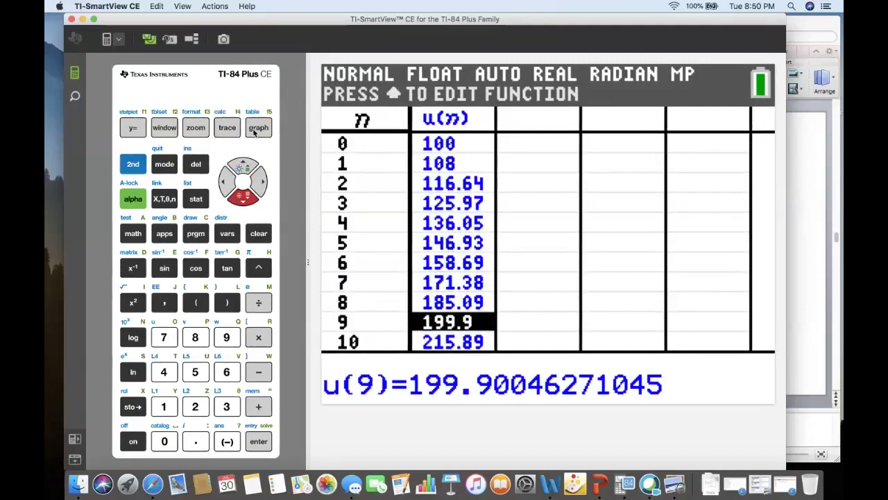
pyautogui.click(129, 127)
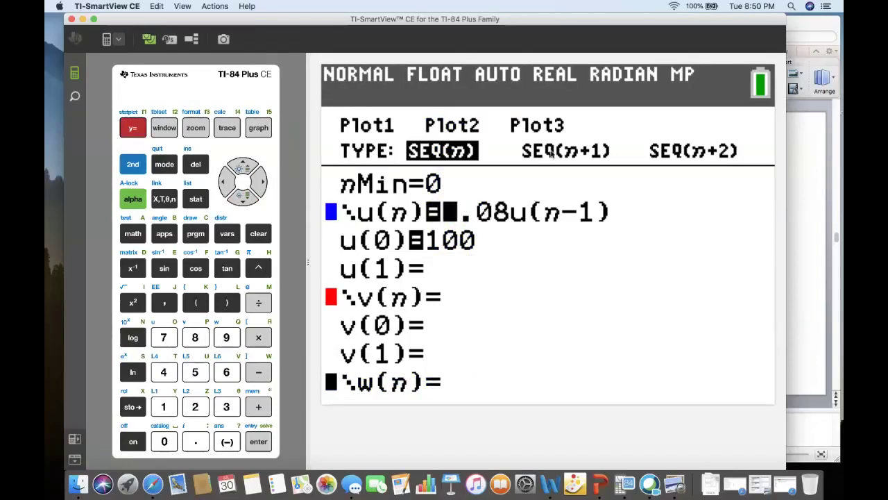
# Switch to PowerPoint and go back to slide 24, the Graphing a Recursive Sequence example using SEQ(n+2)
pyautogui.click(799, 245)
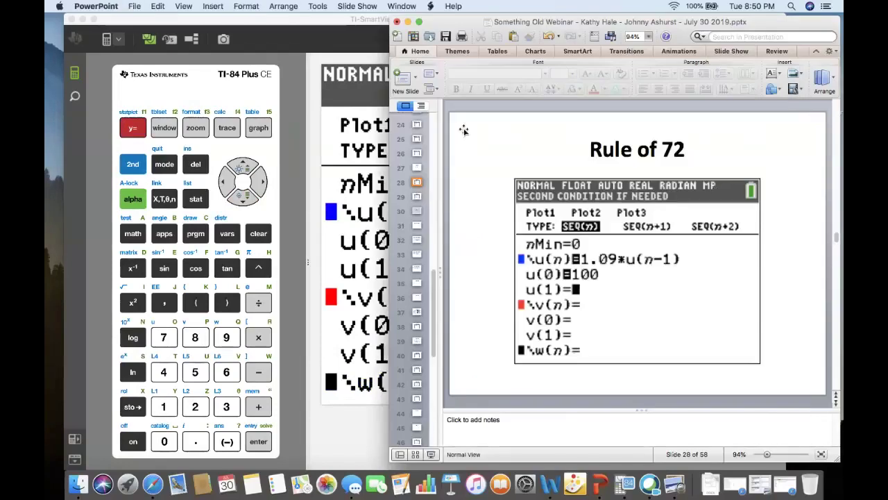
pyautogui.press('pageup')
pyautogui.press('pageup')
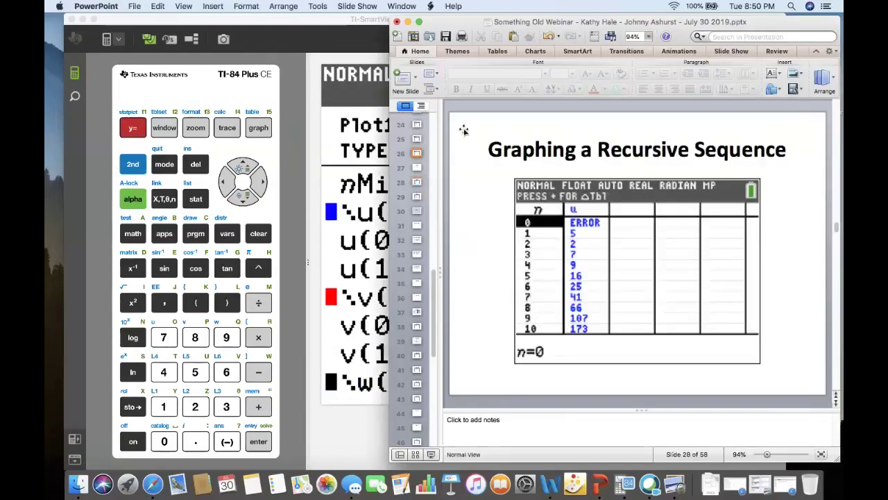
pyautogui.press('pageup')
pyautogui.press('pageup')
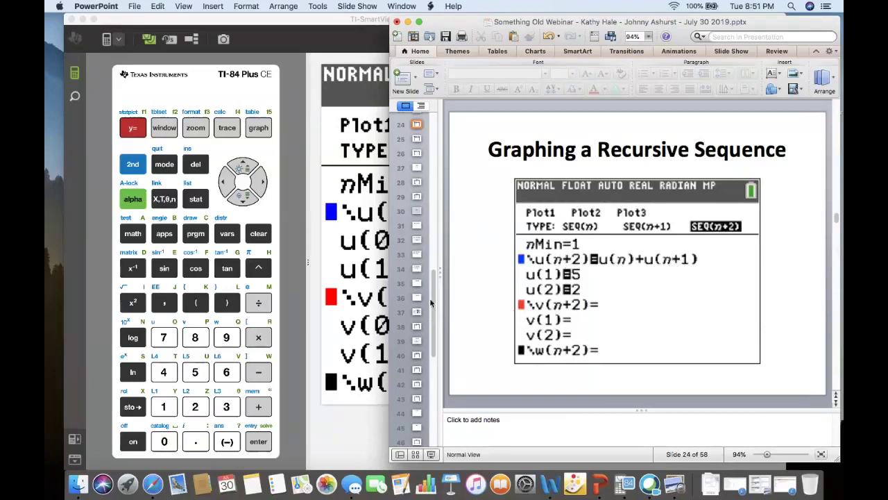
# Advance the presentation to slide 30, Piecewise Function Graphing
pyautogui.press('Down')
pyautogui.press('Down')
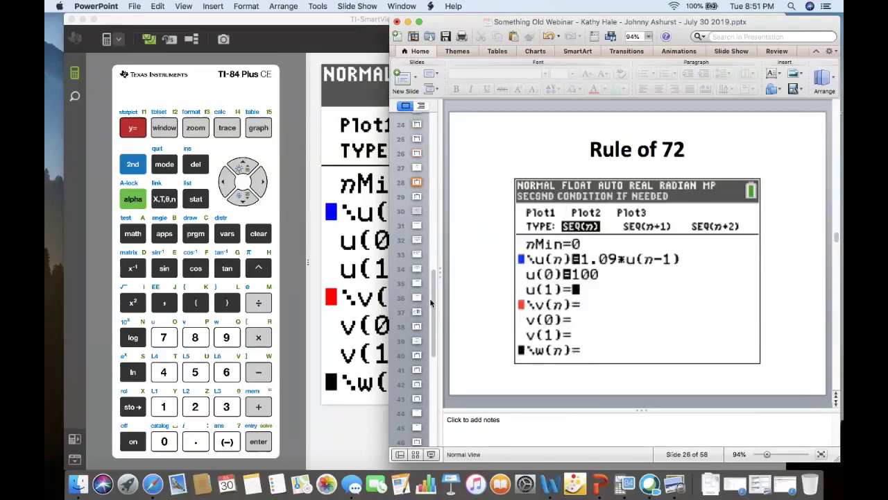
pyautogui.press('Down')
pyautogui.press('Down')
pyautogui.press('Down')
pyautogui.press('Down')
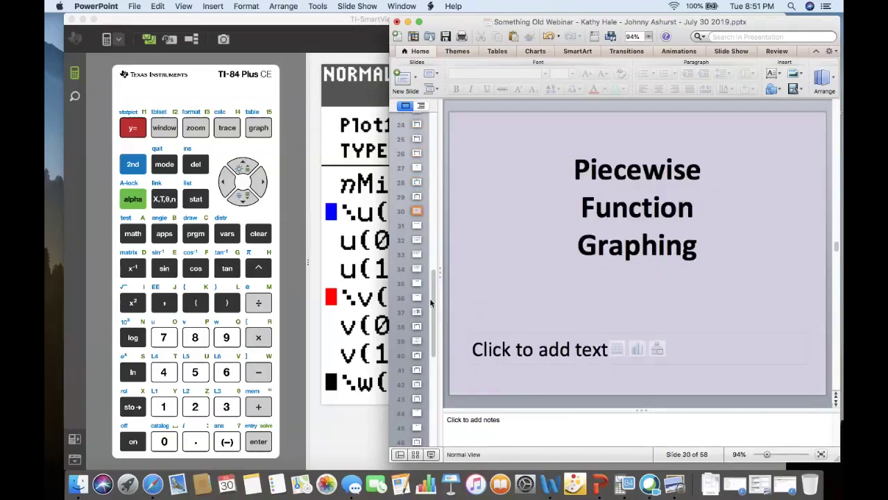
# Switch to TI-SmartView CE, change the graphing mode from SEQ to FUNCTION, and open the Y= editor
pyautogui.click(148, 88)
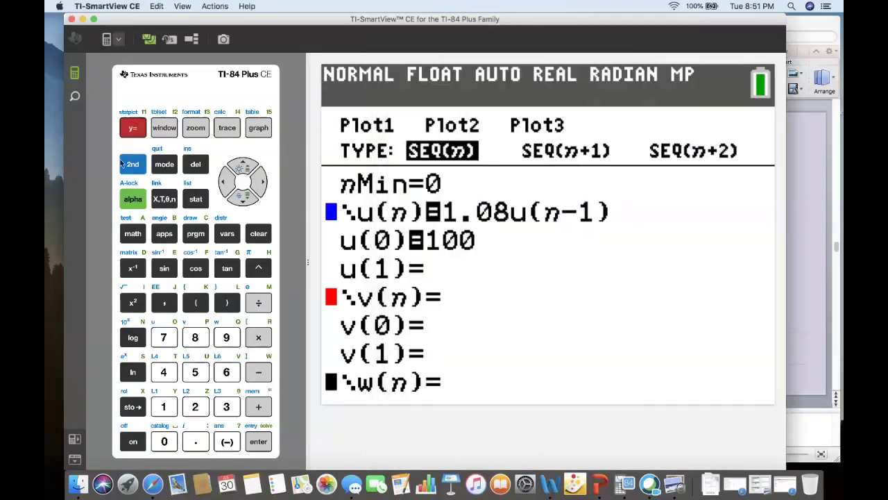
pyautogui.click(161, 166)
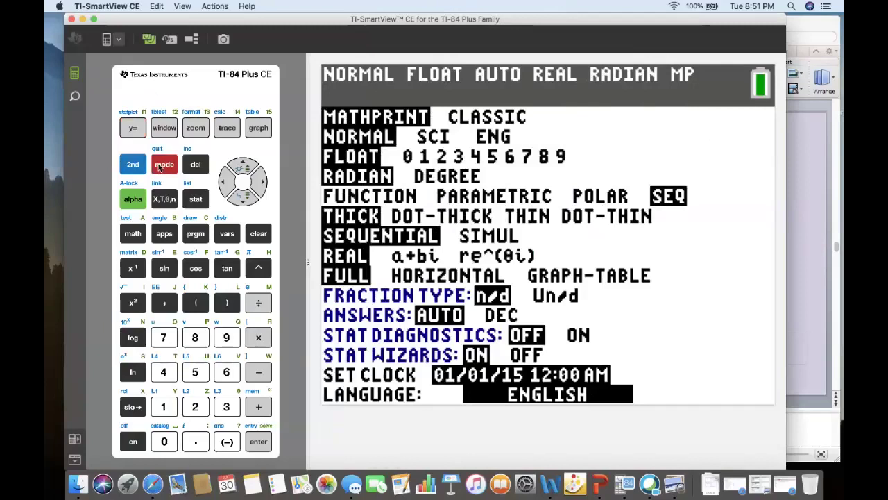
pyautogui.press('Down')
pyautogui.press('Down')
pyautogui.press('Down')
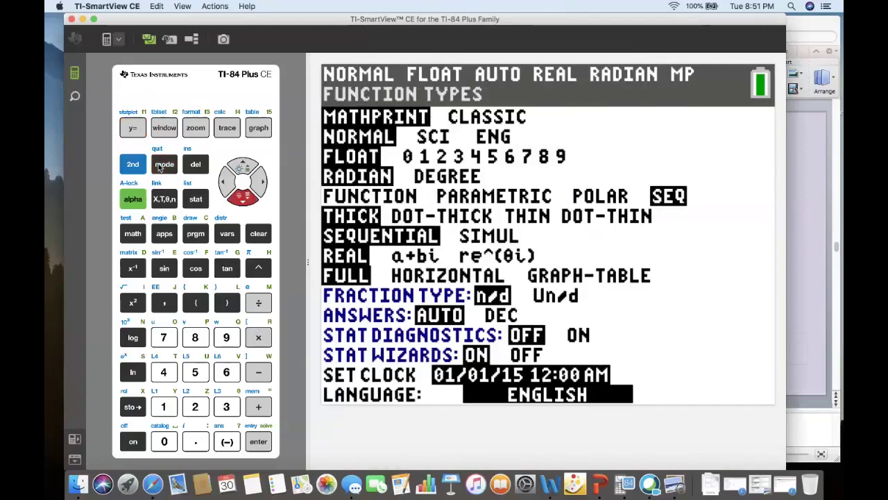
pyautogui.click(133, 127)
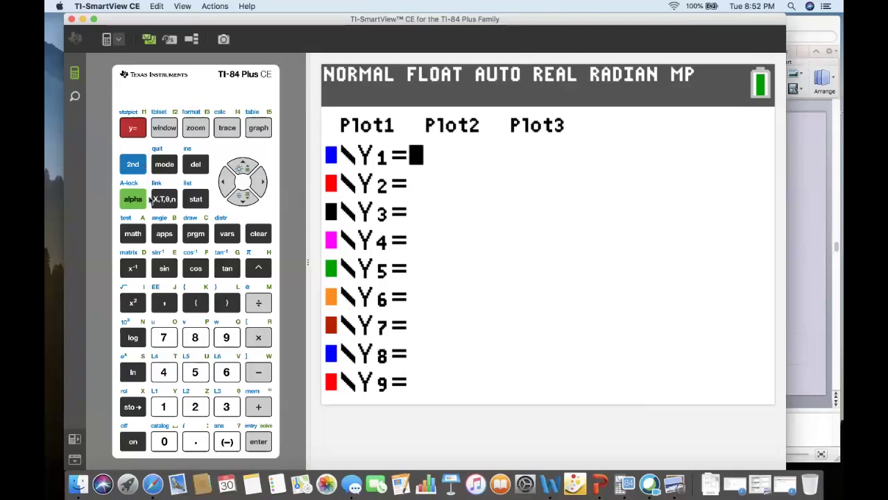
# Insert the piecewise( template into Y1 with the number of pieces set to 2
pyautogui.click(136, 165)
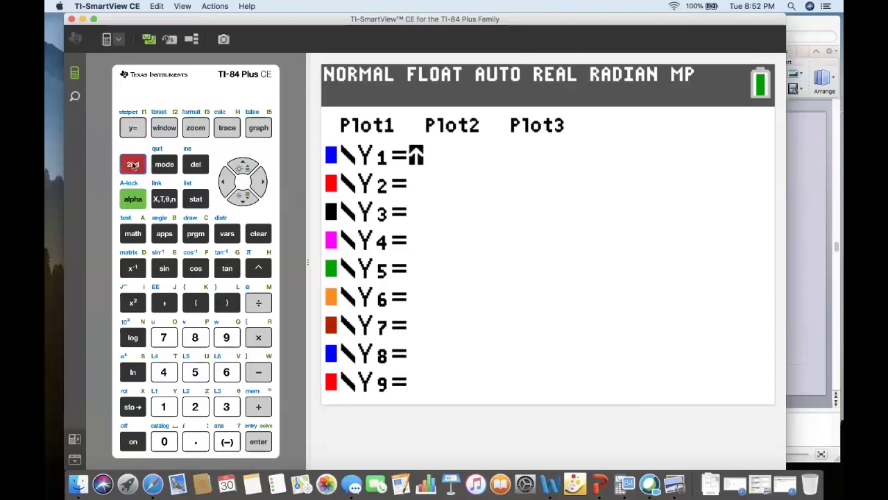
pyautogui.click(163, 441)
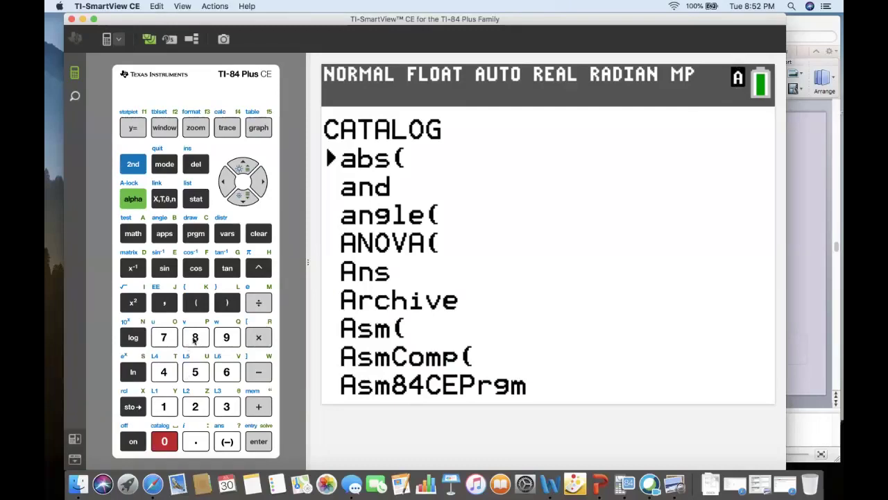
pyautogui.click(195, 338)
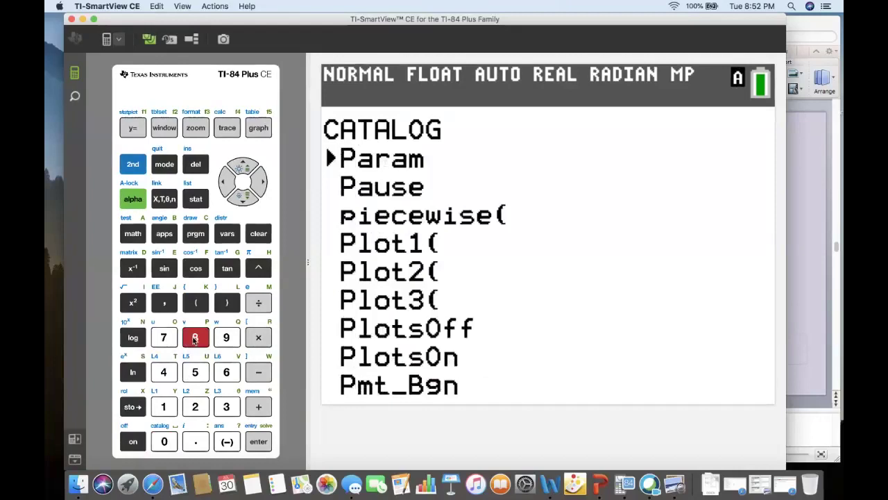
pyautogui.press('Down')
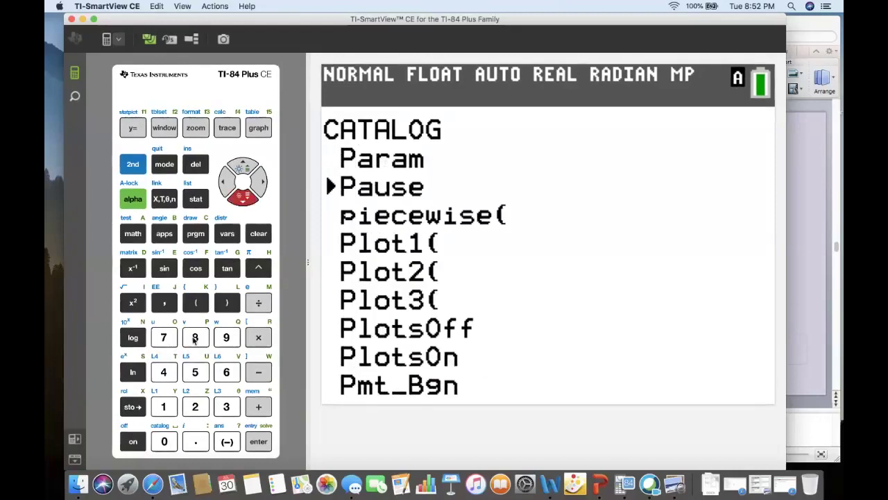
pyautogui.press('Down')
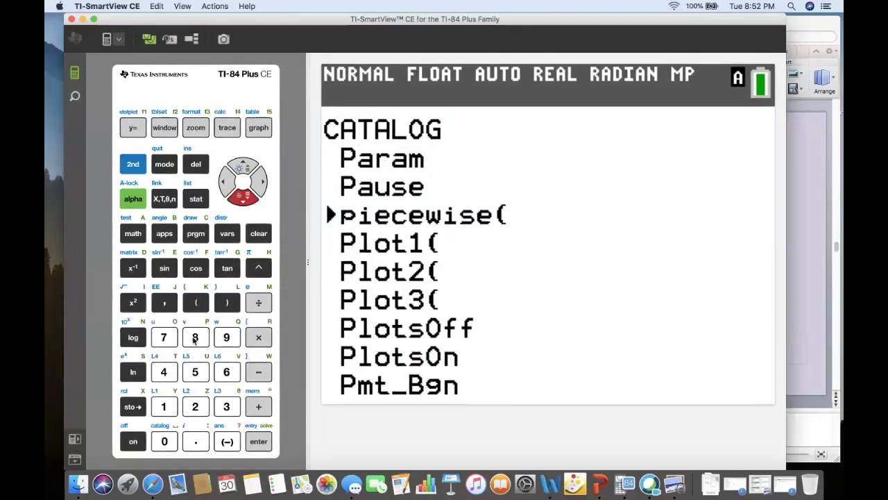
pyautogui.press('Return')
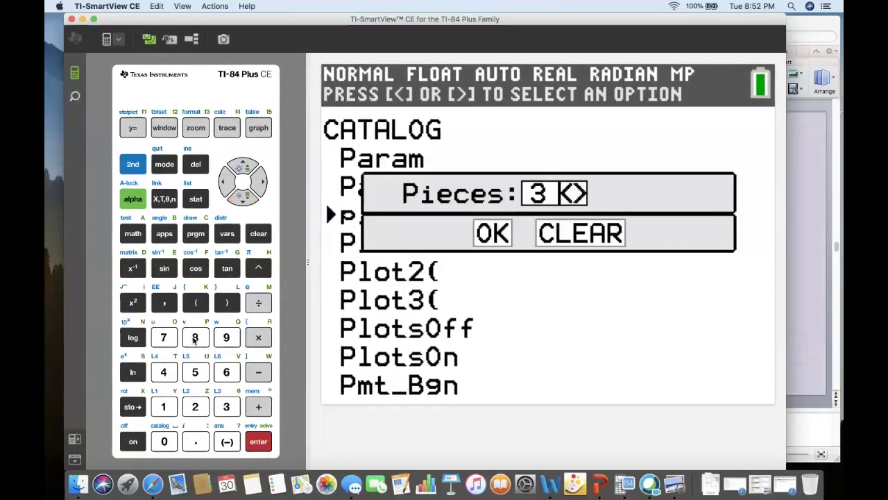
pyautogui.click(222, 185)
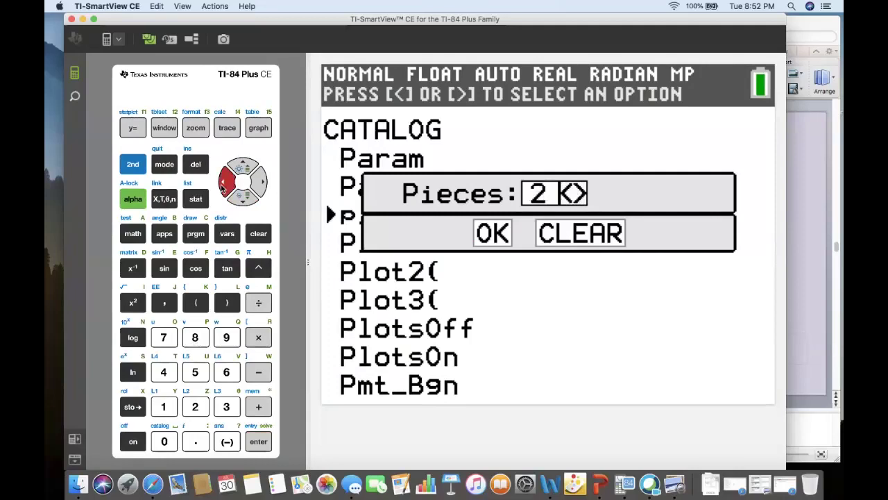
pyautogui.press('Down')
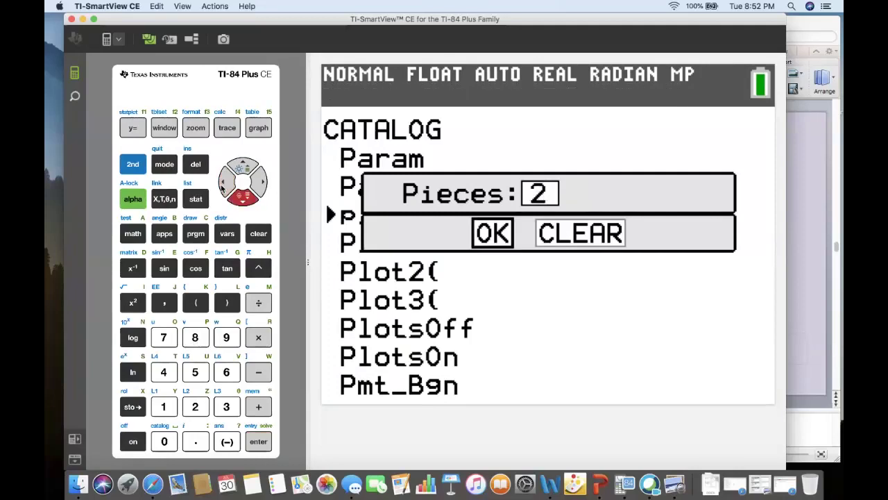
pyautogui.click(257, 442)
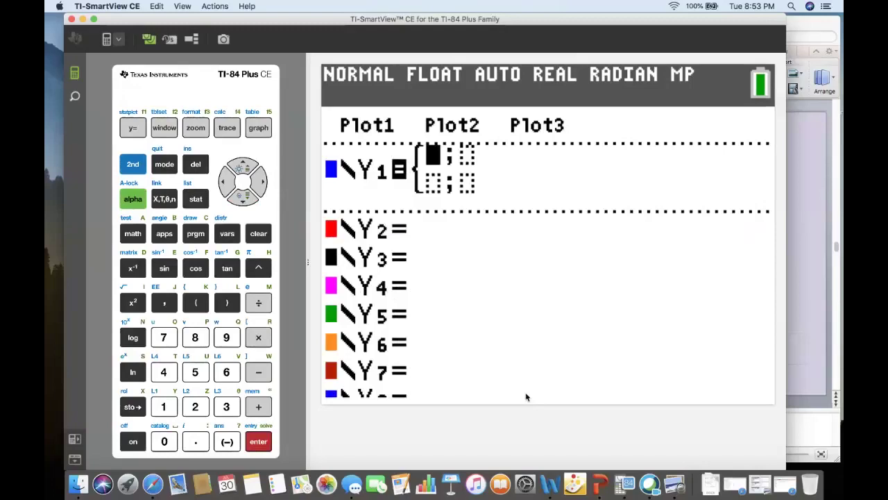
# Switch to PowerPoint and advance to slide 32 with the Black Mountain Utility District water rate situation
pyautogui.click(802, 356)
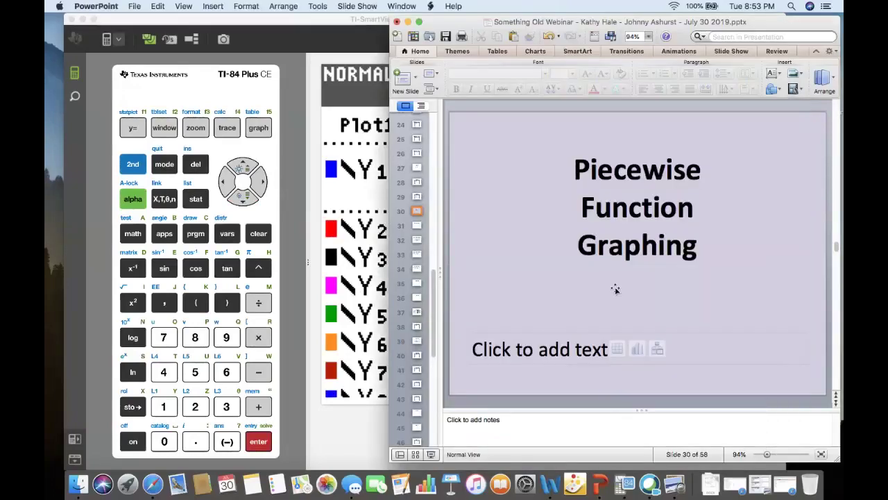
pyautogui.press('Down')
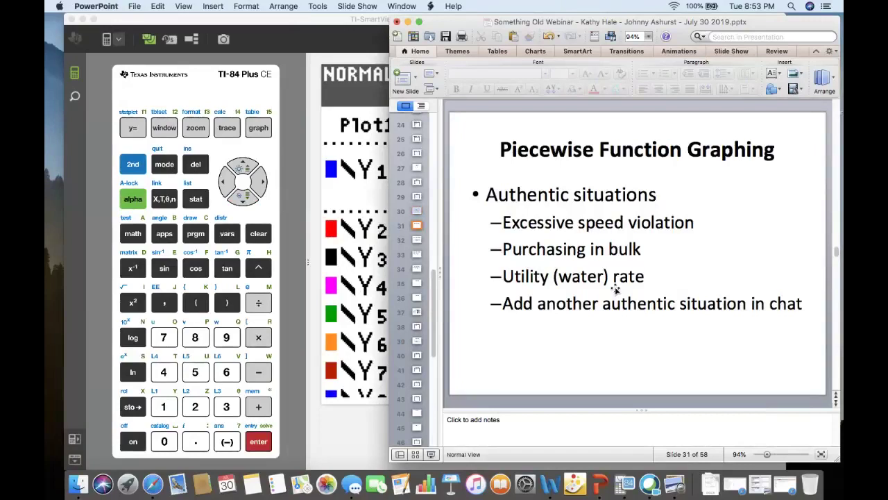
pyautogui.press('Down')
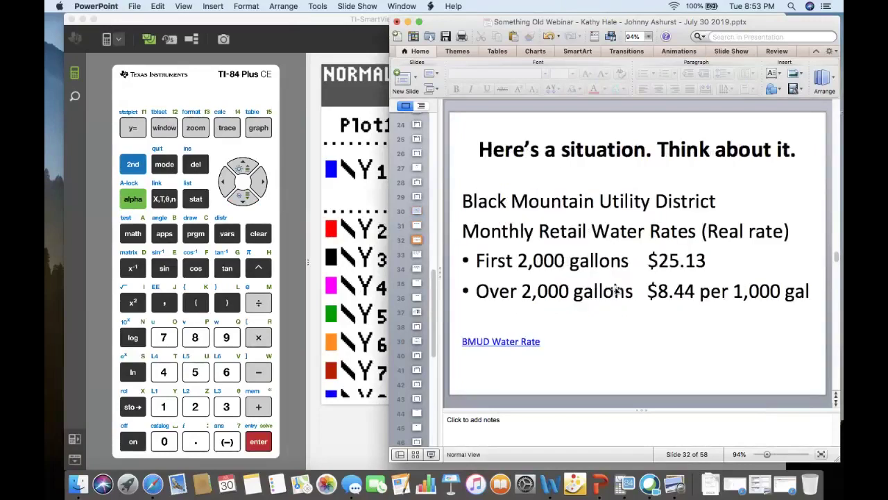